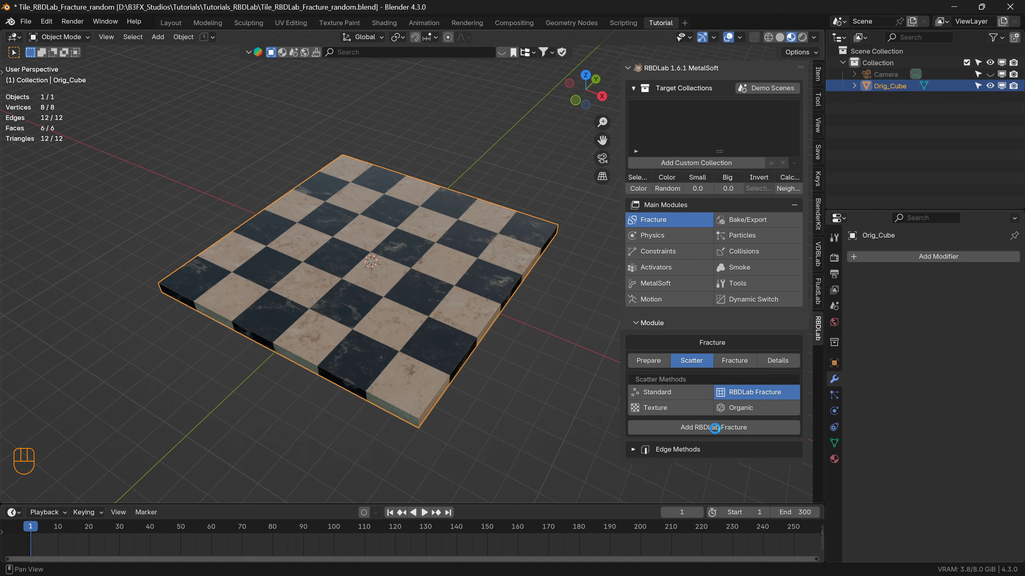
# Add an RBDLab Fracture to the checkered tile without Single Output and display the scene in solid shading.
pyautogui.click(715, 427)
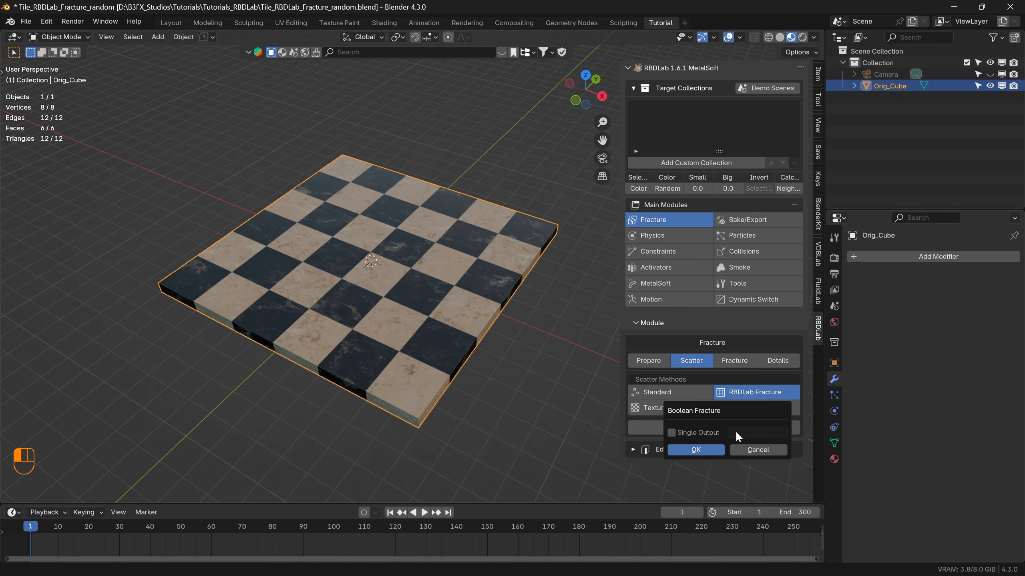
pyautogui.click(696, 450)
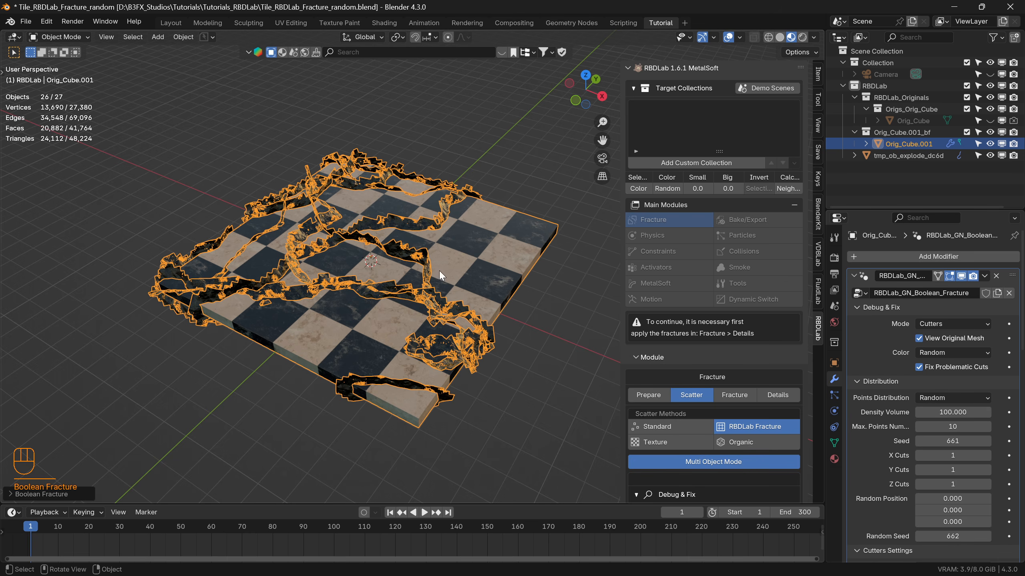
pyautogui.click(779, 37)
pyautogui.moveTo(412, 285)
pyautogui.mouseDown(button='middle')
pyautogui.moveTo(425, 326)
pyautogui.moveTo(452, 299)
pyautogui.mouseUp(button='middle')
pyautogui.scroll(-2, 726, 440)
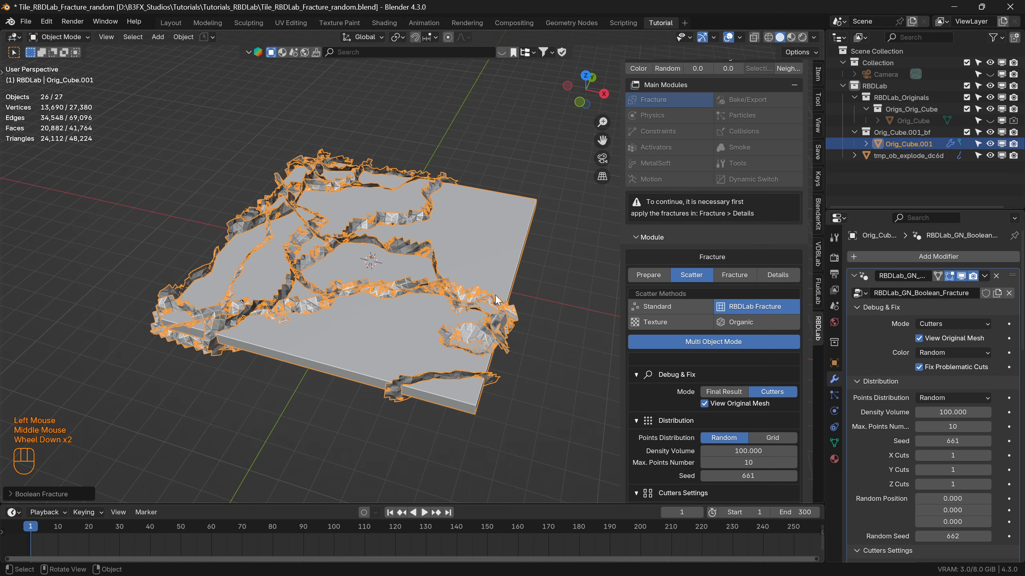
pyautogui.scroll(-2, 759, 421)
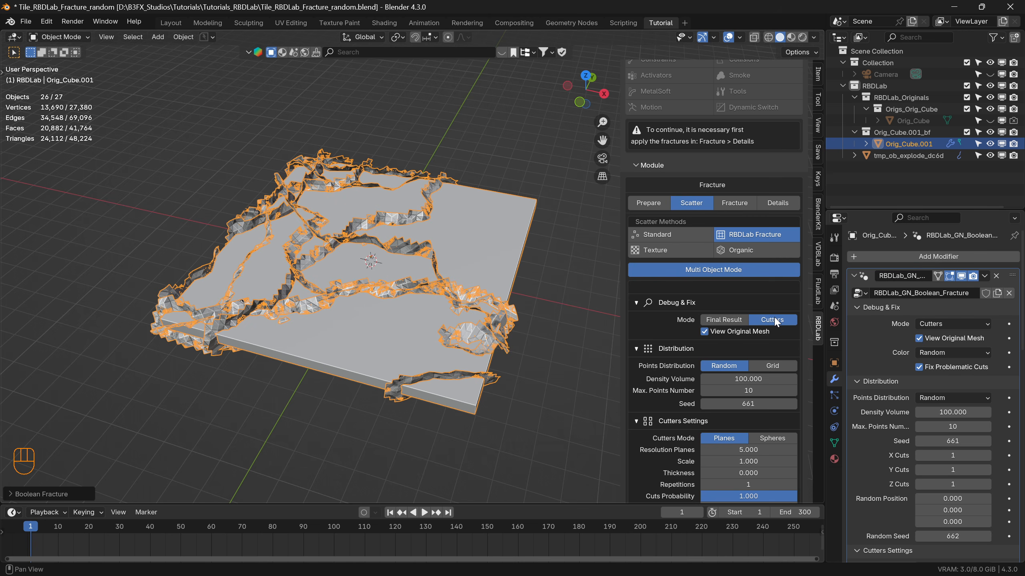
# Inspect the cutting planes up close and compare the fracture's Cutters mode with its Final Result mode, ending in Final Result.
pyautogui.scroll(2, 400, 287)
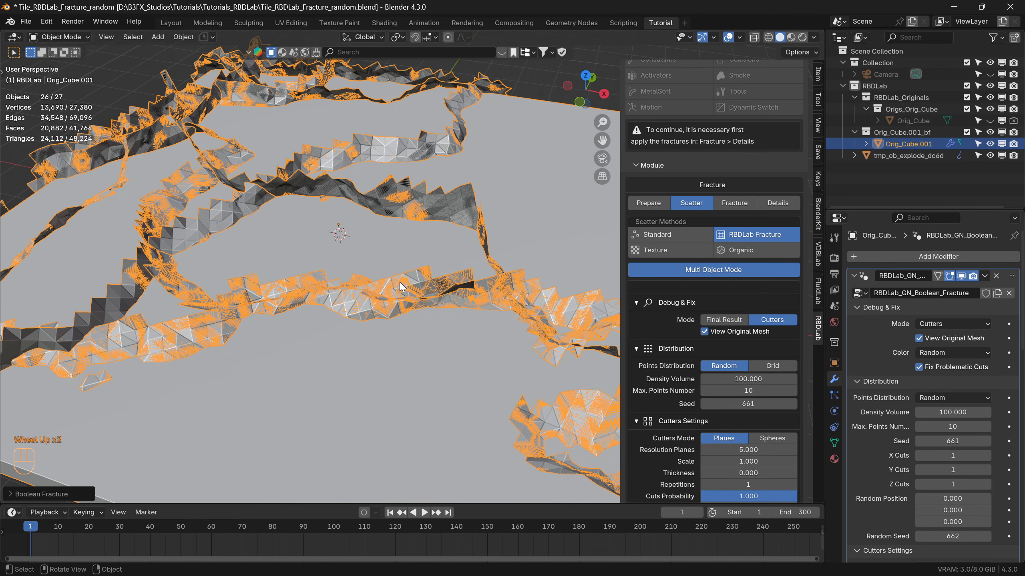
pyautogui.scroll(-2, 425, 284)
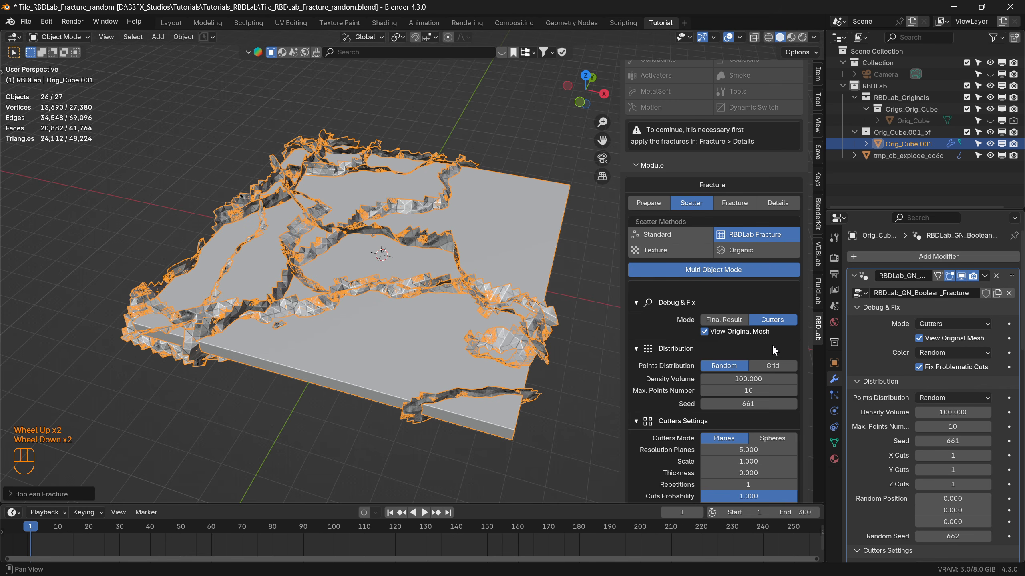
pyautogui.click(723, 319)
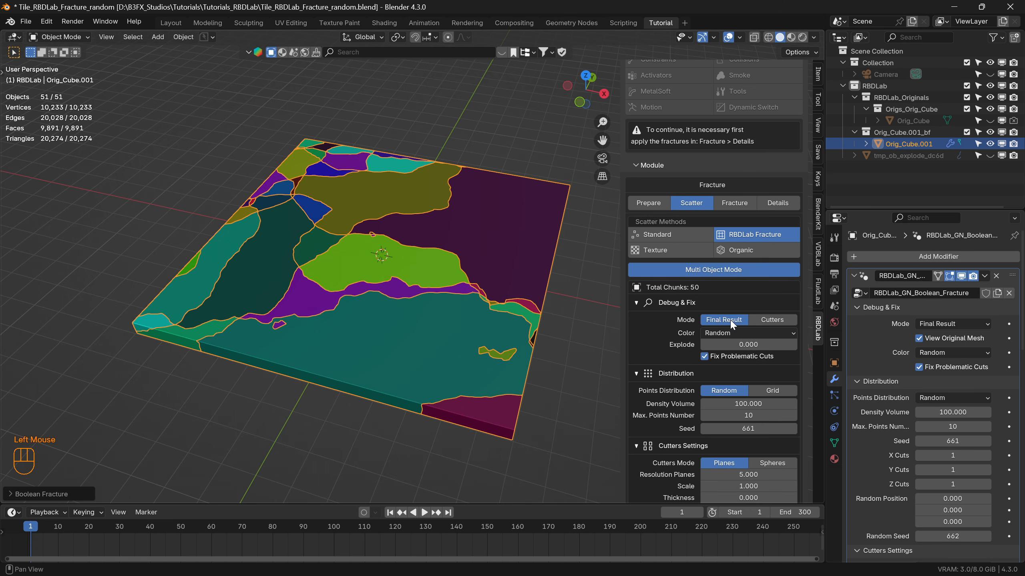
pyautogui.moveTo(406, 296)
pyautogui.mouseDown(button='middle')
pyautogui.moveTo(426, 329)
pyautogui.moveTo(380, 306)
pyautogui.moveTo(409, 321)
pyautogui.moveTo(413, 303)
pyautogui.mouseUp(button='middle')
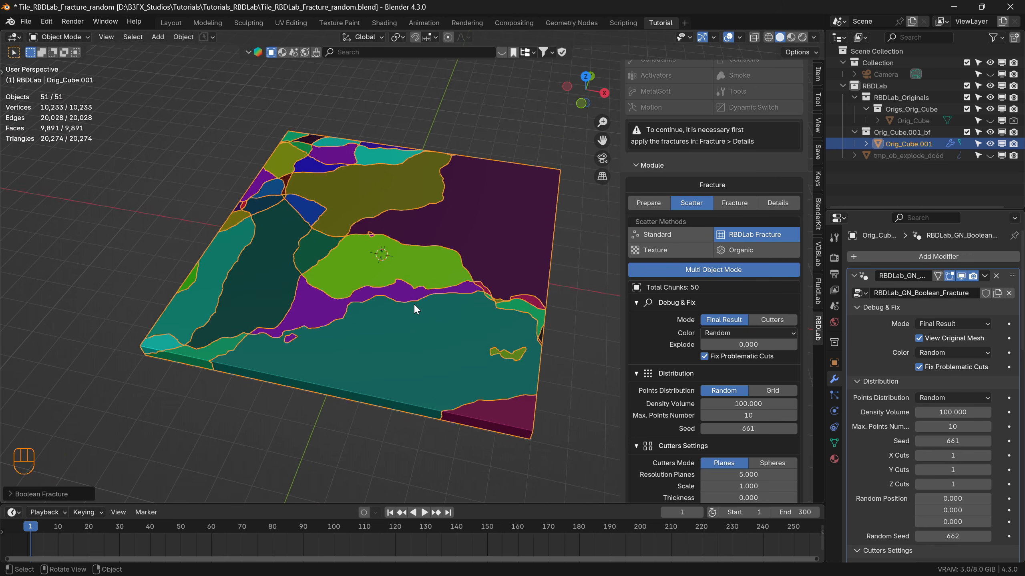
pyautogui.click(771, 320)
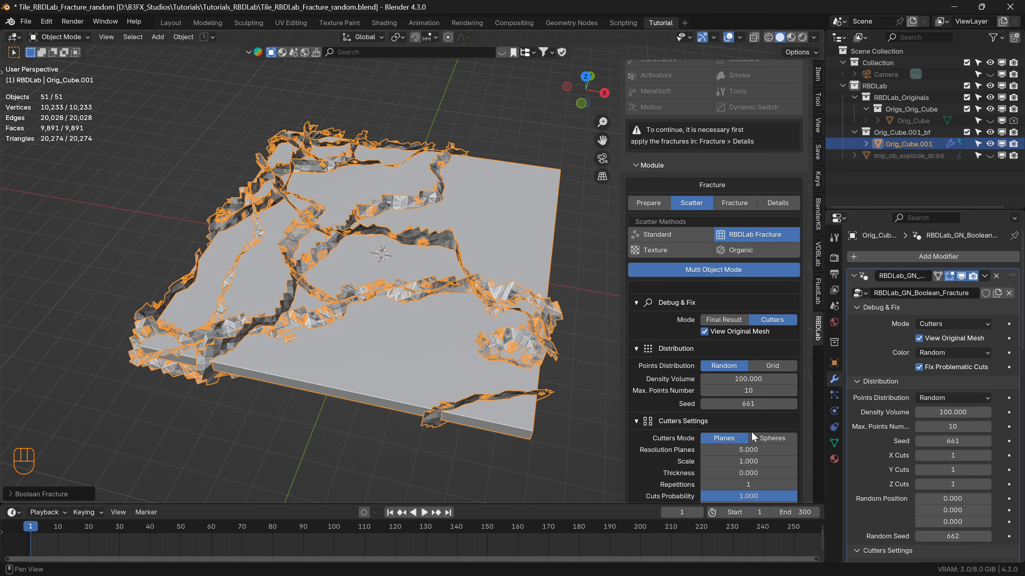
pyautogui.click(740, 322)
pyautogui.moveTo(420, 296)
pyautogui.mouseDown(button='middle')
pyautogui.moveTo(399, 326)
pyautogui.moveTo(406, 286)
pyautogui.mouseUp(button='middle')
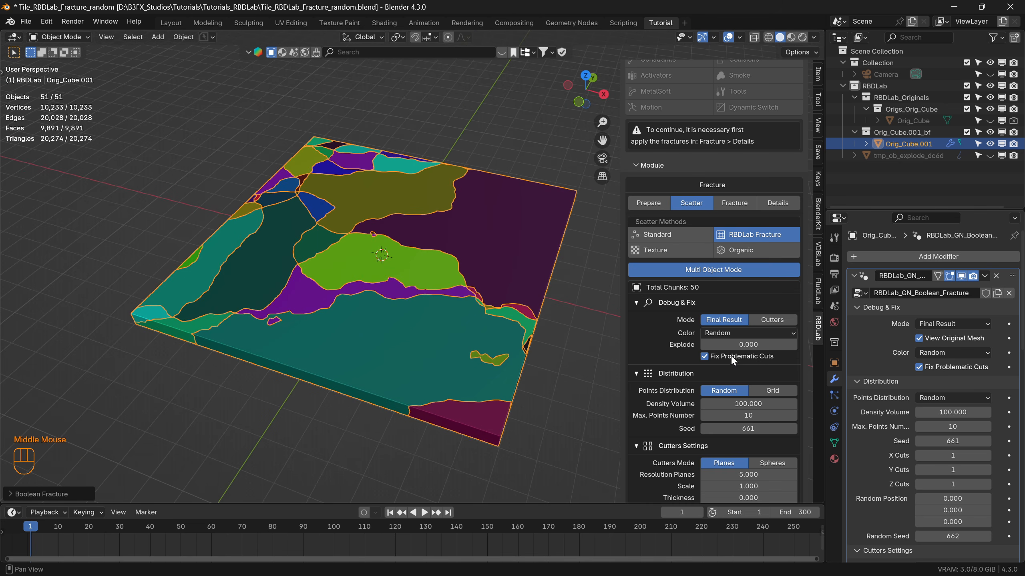
# Set the fracture's debug Color to Error in the Final Result display.
pyautogui.click(755, 333)
pyautogui.click(756, 333)
pyautogui.click(751, 332)
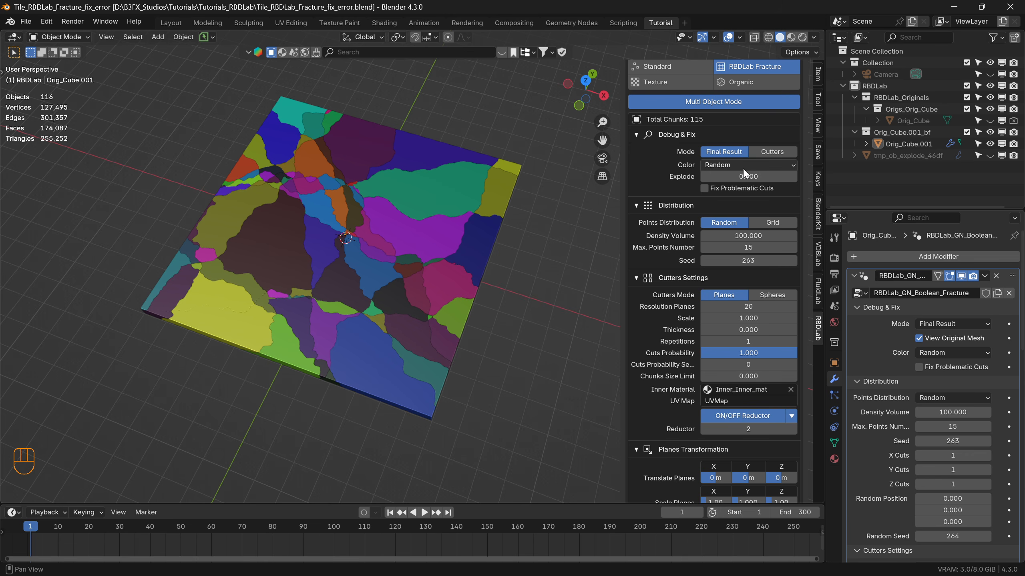
pyautogui.click(752, 164)
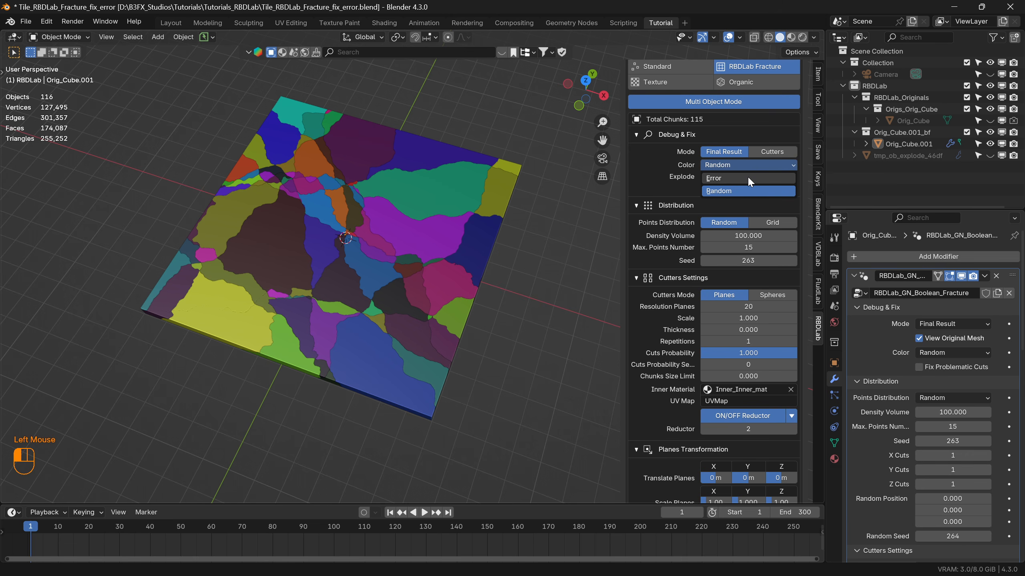
pyautogui.click(747, 178)
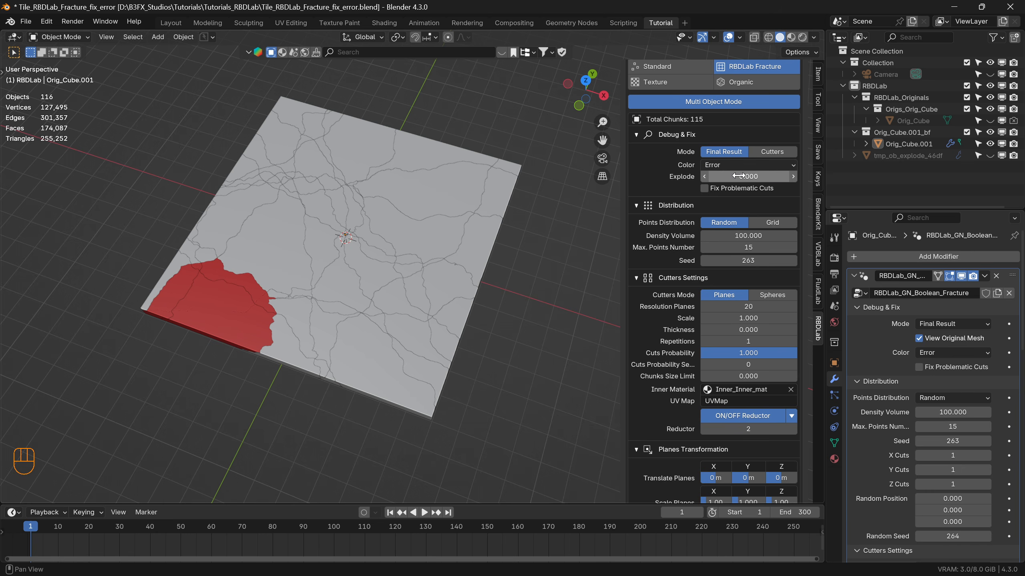
# Set Explode to 0.820 with Fix Problematic Cuts enabled and examine the separated chunks from several angles.
pyautogui.moveTo(737, 180); pyautogui.dragTo(796, 180)
pyautogui.moveTo(307, 319); pyautogui.dragTo(182, 347, button='middle')
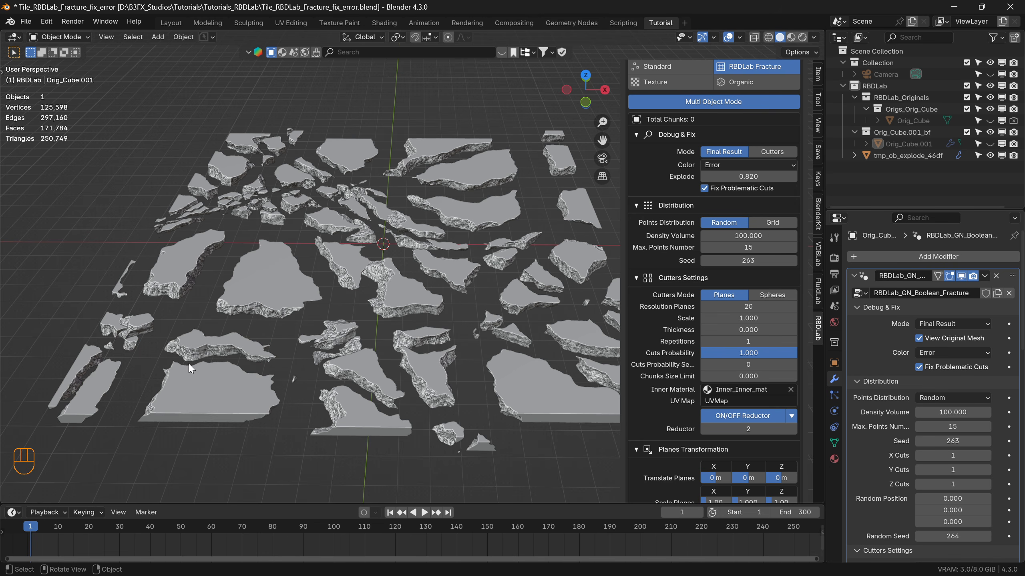
pyautogui.moveTo(280, 338); pyautogui.dragTo(242, 343, button='middle')
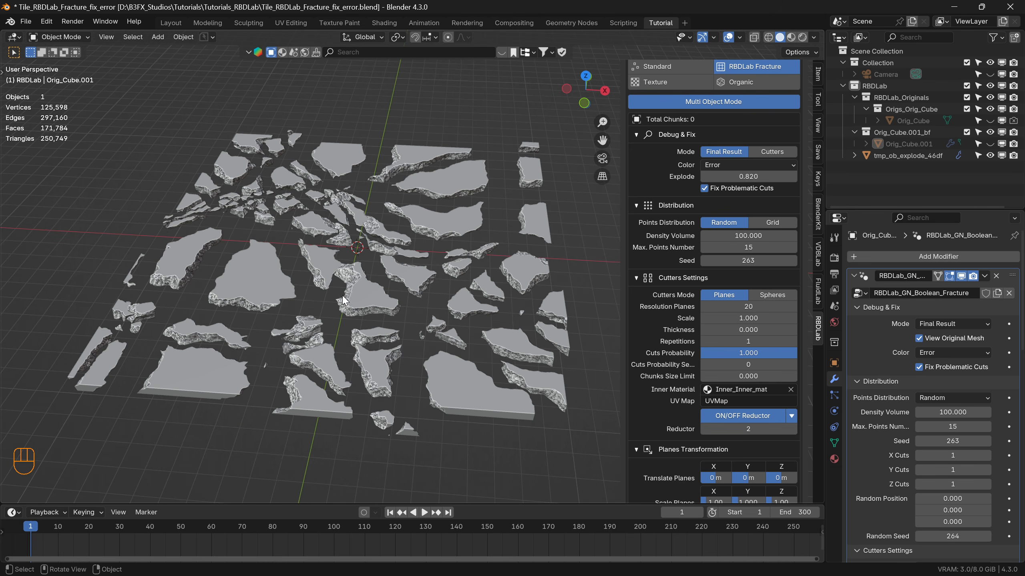
pyautogui.moveTo(392, 312)
pyautogui.mouseDown(button='middle')
pyautogui.moveTo(365, 310)
pyautogui.moveTo(418, 296)
pyautogui.moveTo(389, 312)
pyautogui.mouseUp(button='middle')
pyautogui.keyDown('shift'); pyautogui.moveTo(428, 361); pyautogui.dragTo(413, 351, button='middle'); pyautogui.keyUp('shift')
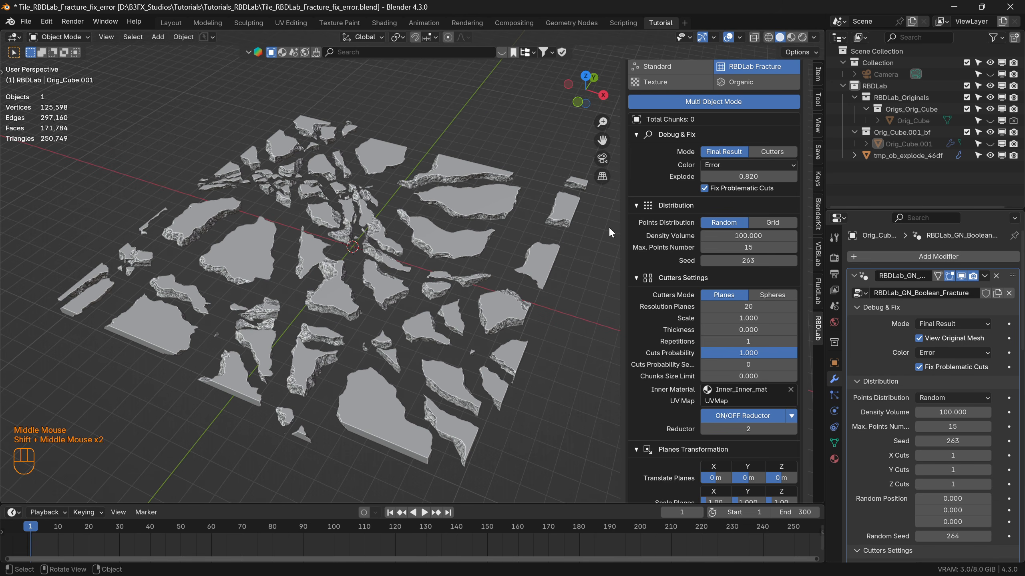
pyautogui.moveTo(758, 177)
pyautogui.mouseDown()
pyautogui.moveTo(694, 177)
pyautogui.moveTo(779, 177)
pyautogui.moveTo(760, 163)
pyautogui.mouseUp()
pyautogui.click(745, 178)
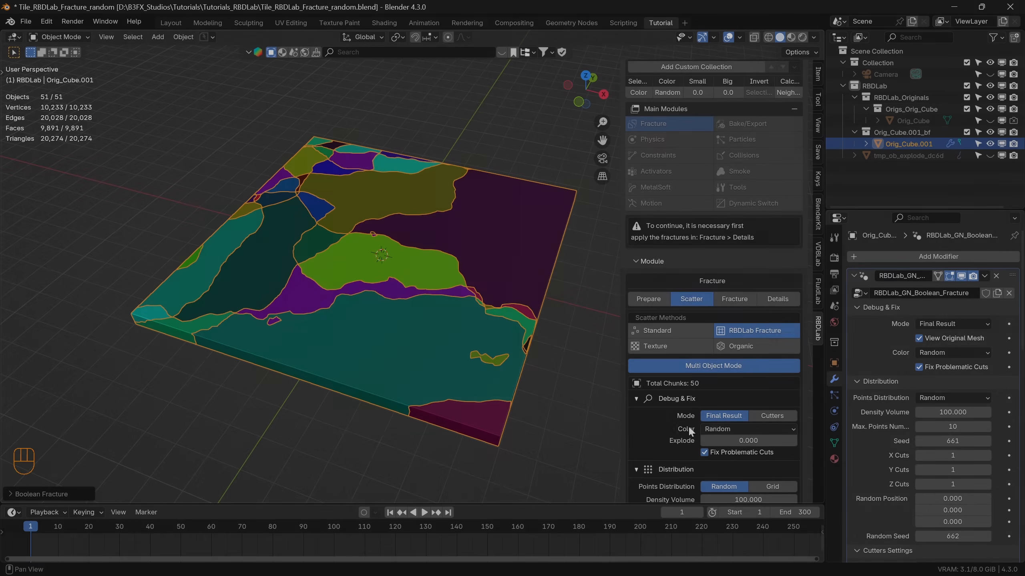
# Switch the fracture's display mode to Cutters and set Max. Points Number to 1 for the random distribution.
pyautogui.scroll(2, 726, 351)
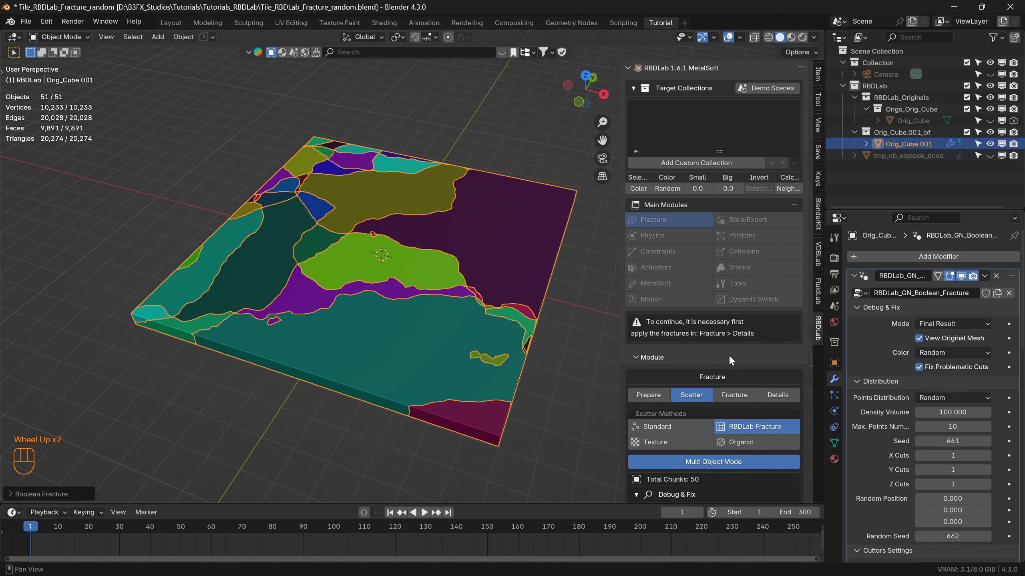
pyautogui.click(813, 35)
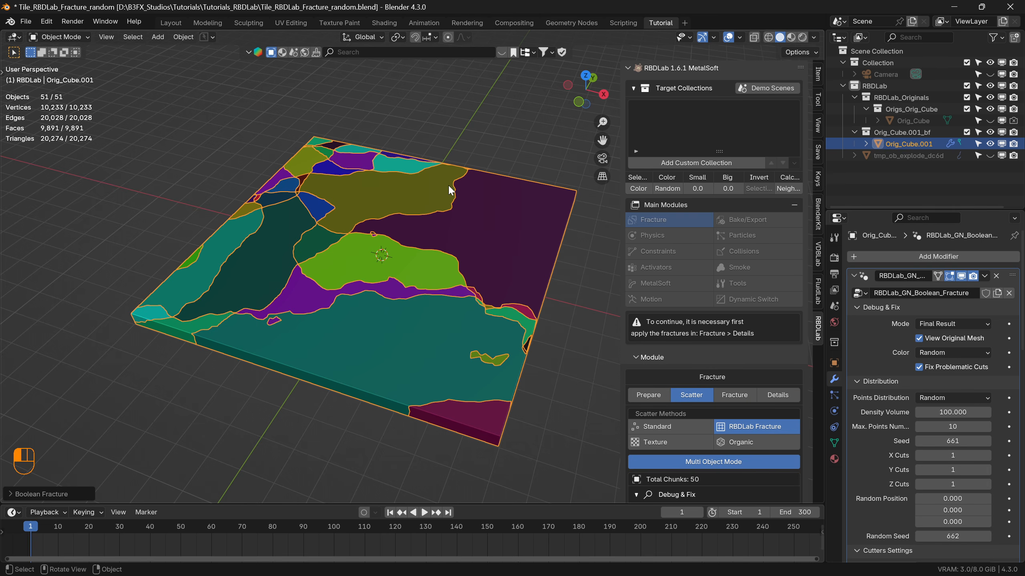
pyautogui.scroll(-3, 678, 383)
pyautogui.scroll(-3, 679, 382)
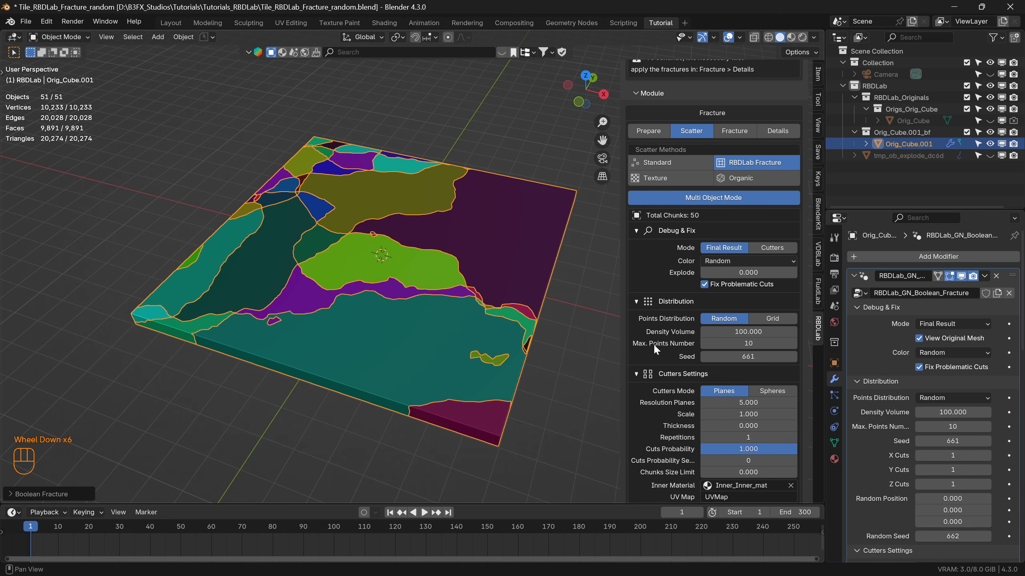
pyautogui.scroll(-2, 670, 326)
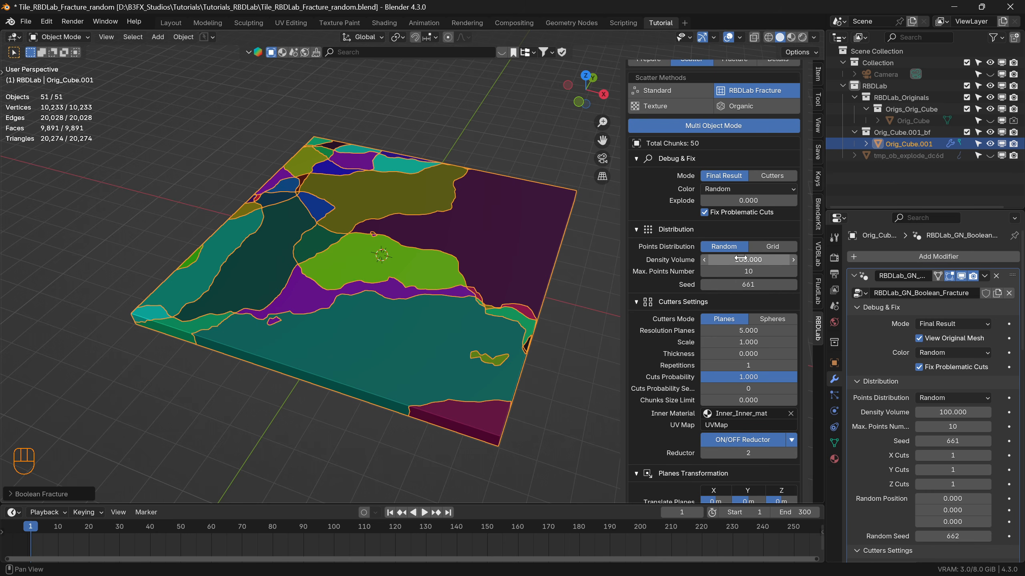
pyautogui.click(771, 176)
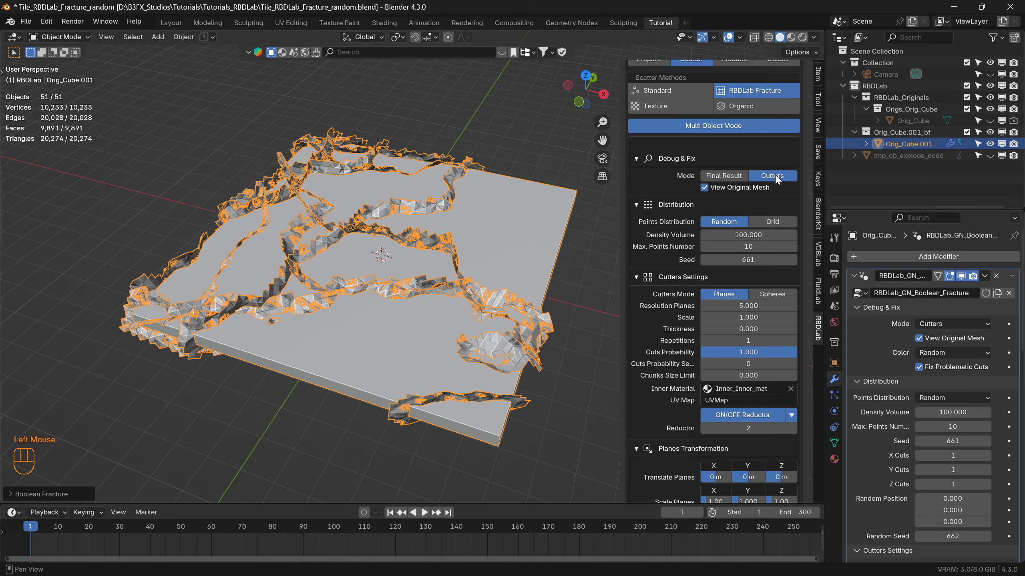
pyautogui.click(749, 245)
pyautogui.write('1')
pyautogui.press('Return')
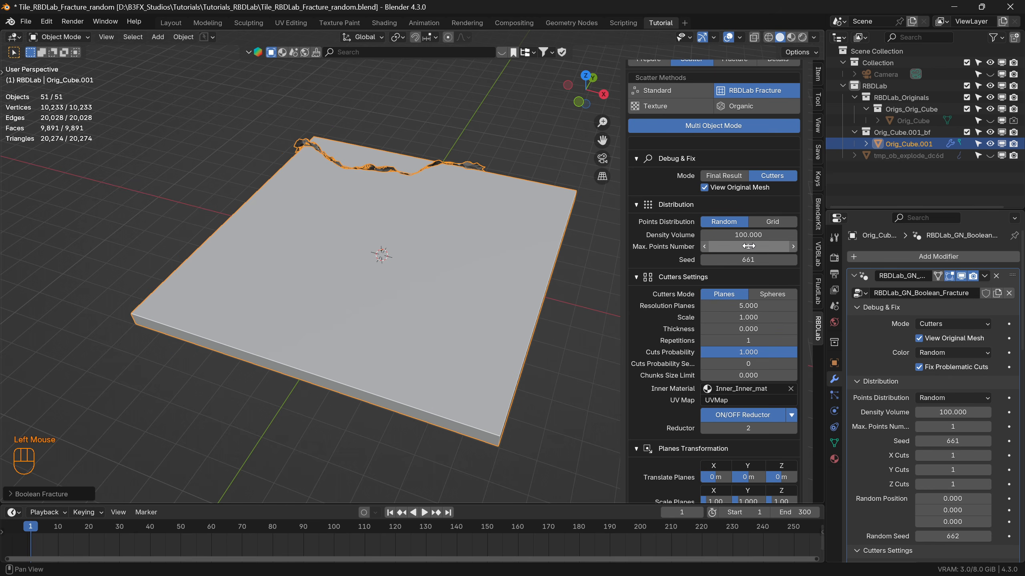
# Increase Max. Points Number first to 2 and finally to 5 for the random cutter distribution.
pyautogui.moveTo(356, 178); pyautogui.dragTo(359, 189, button='middle')
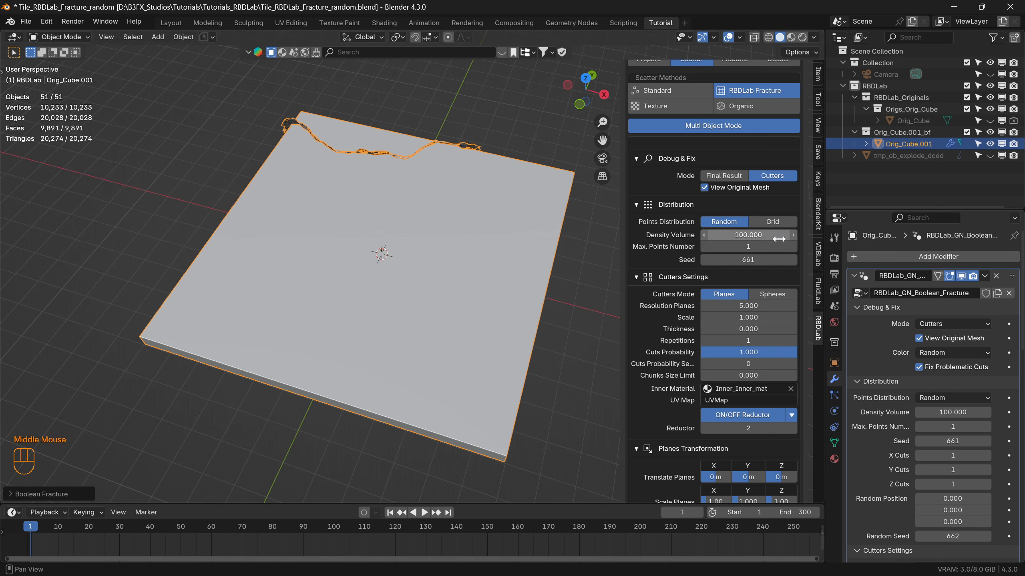
pyautogui.click(749, 247)
pyautogui.write('2')
pyautogui.press('Return')
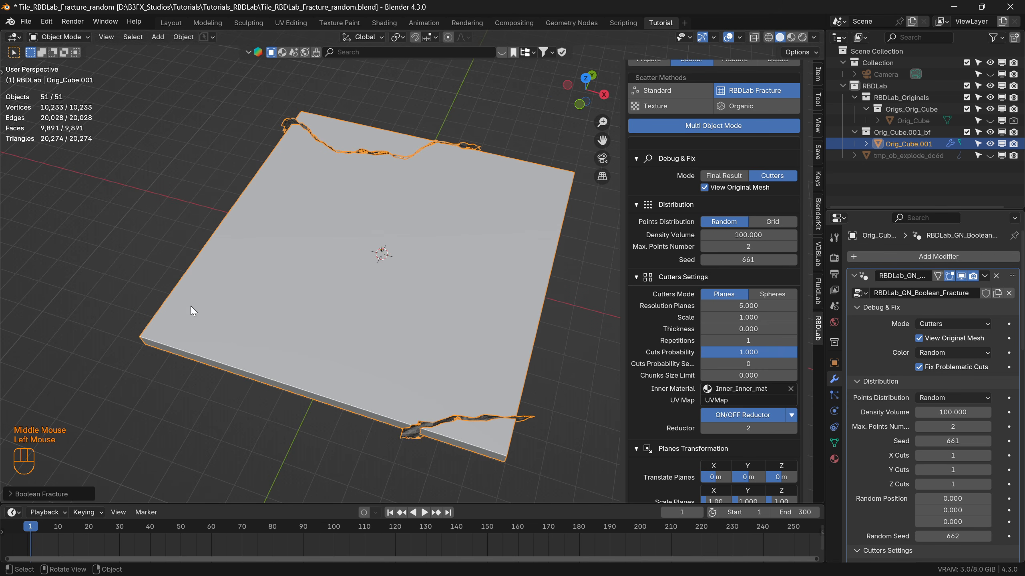
pyautogui.doubleClick(706, 246)
pyautogui.write('5')
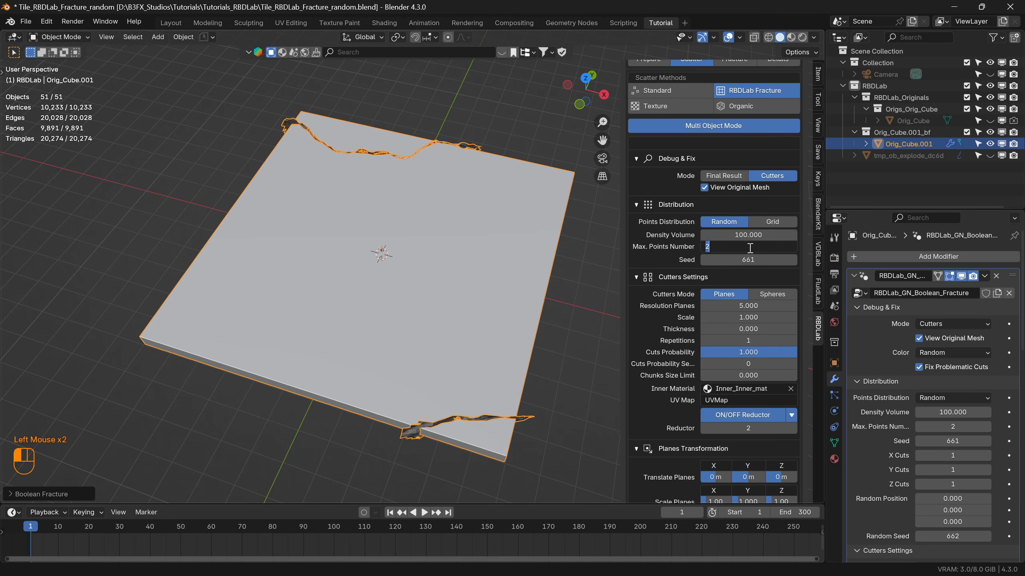
pyautogui.press('Return')
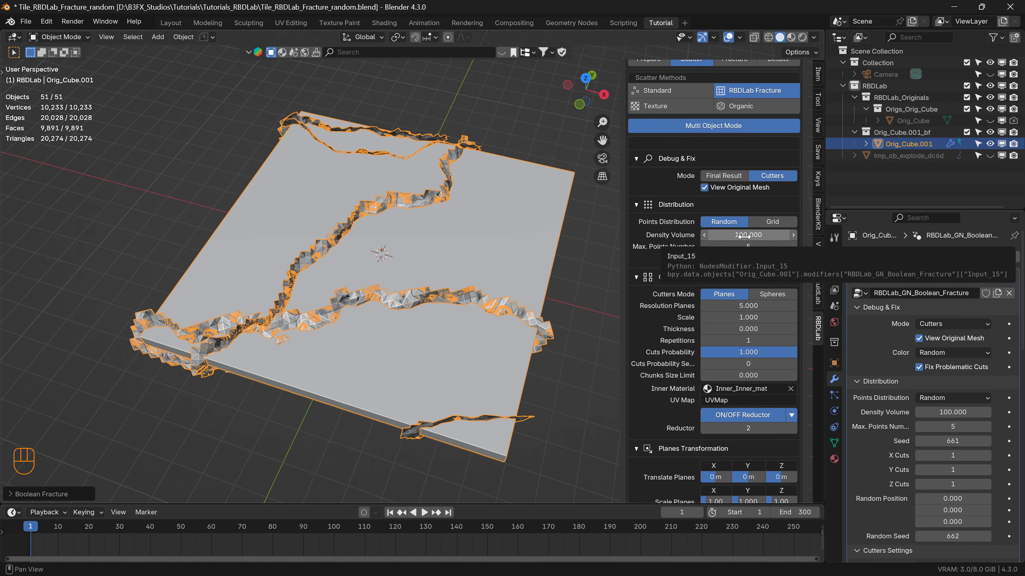
# Try a Density Volume of 1 with Max. Points Number at 20 and view the cutters from another angle.
pyautogui.click(744, 236)
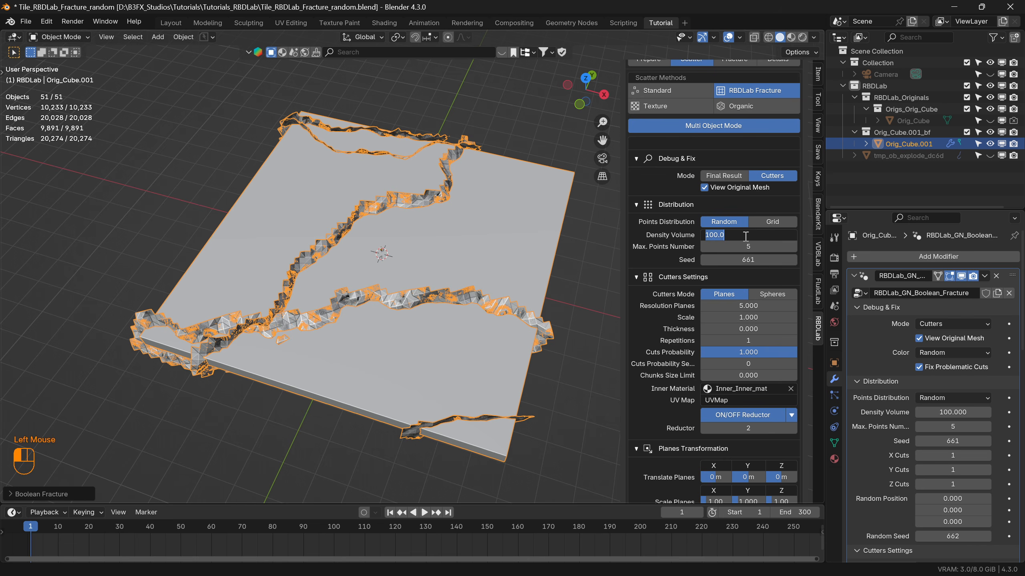
pyautogui.write('1')
pyautogui.press('Return')
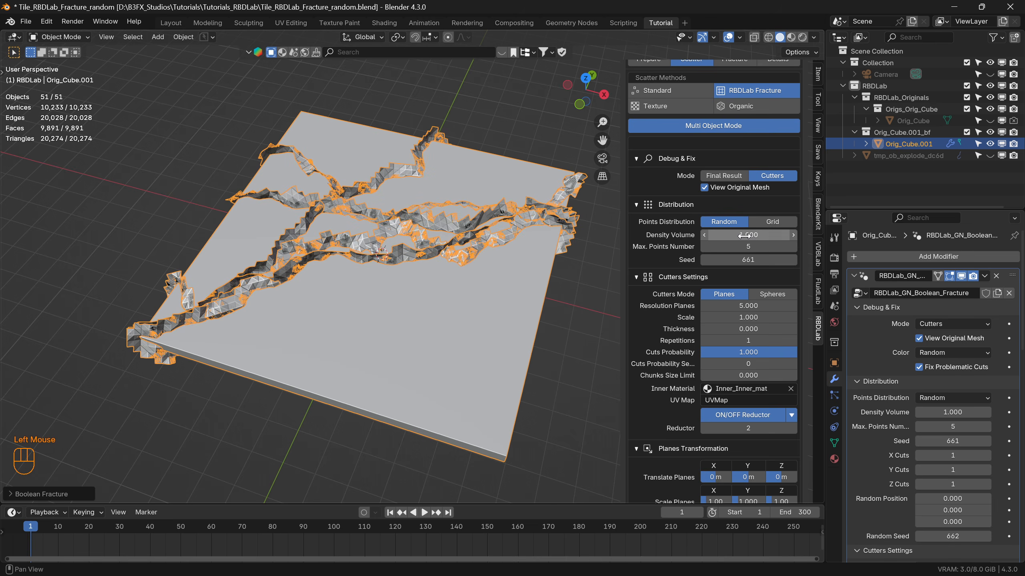
pyautogui.click(747, 247)
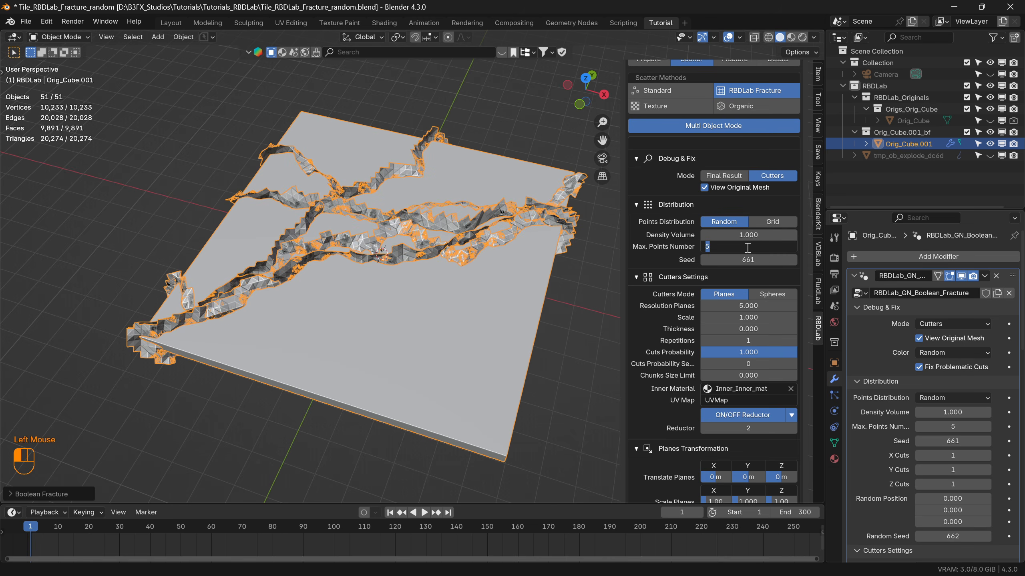
pyautogui.write('20')
pyautogui.press('Return')
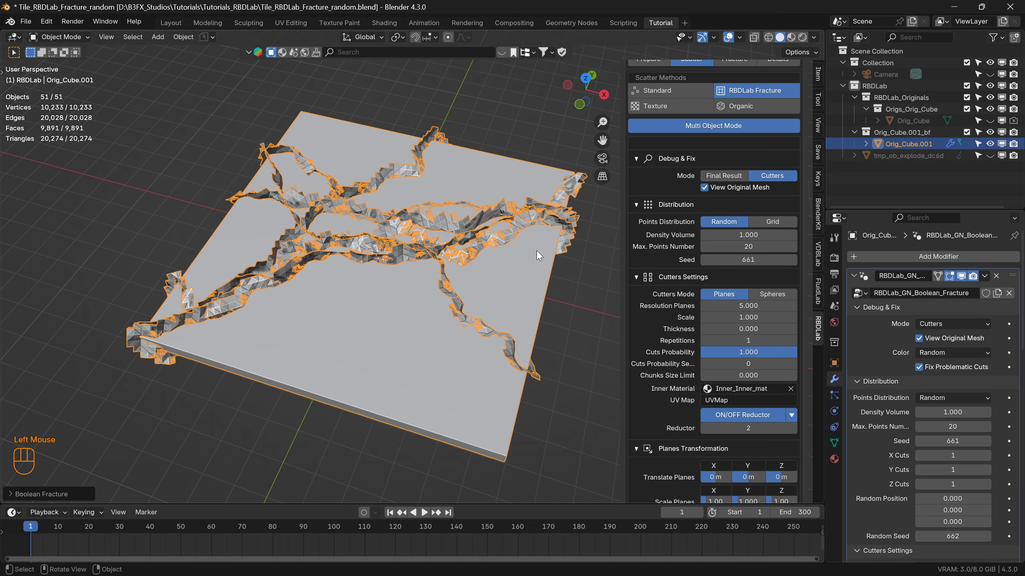
pyautogui.moveTo(412, 252); pyautogui.dragTo(327, 300, button='middle')
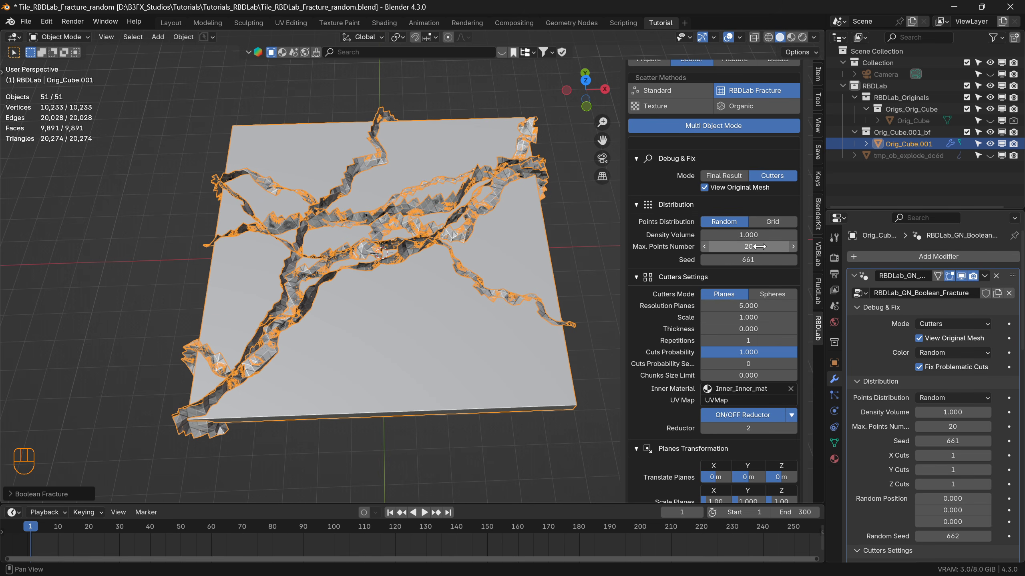
# Set Density Volume to 100 and Max. Points Number to 5.
pyautogui.moveTo(750, 235); pyautogui.dragTo(751, 236)
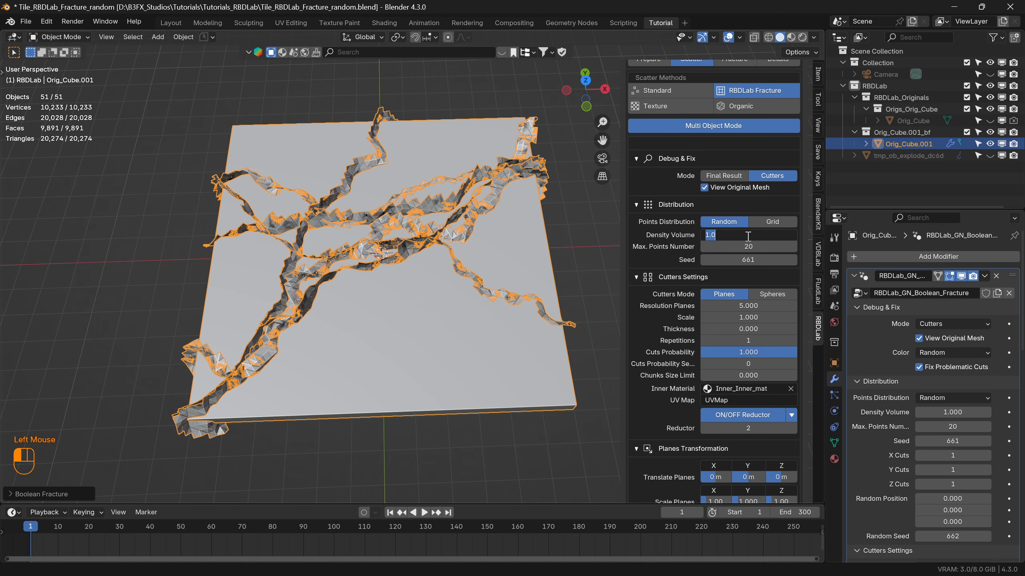
pyautogui.write('100')
pyautogui.press('Return')
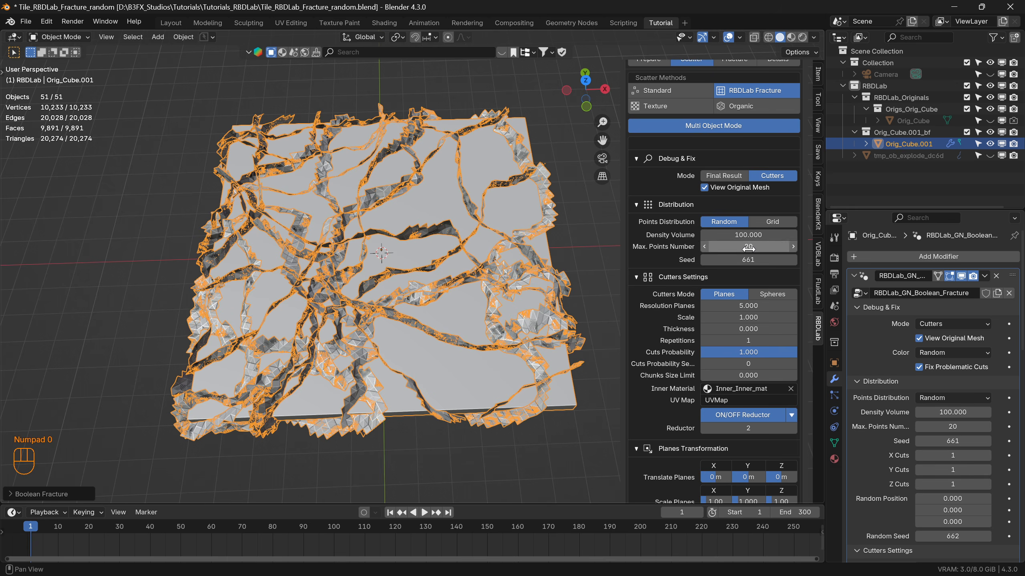
pyautogui.click(747, 247)
pyautogui.write('5')
pyautogui.press('Return')
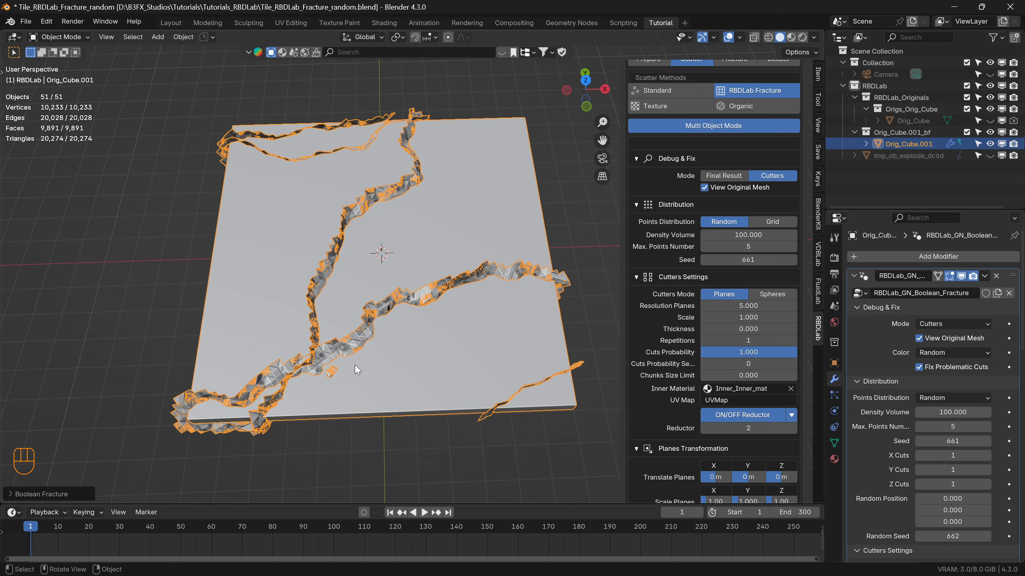
# Try seeds 222 and 450 for the random cutter distribution, and finally set the Seed to 250.
pyautogui.click(749, 260)
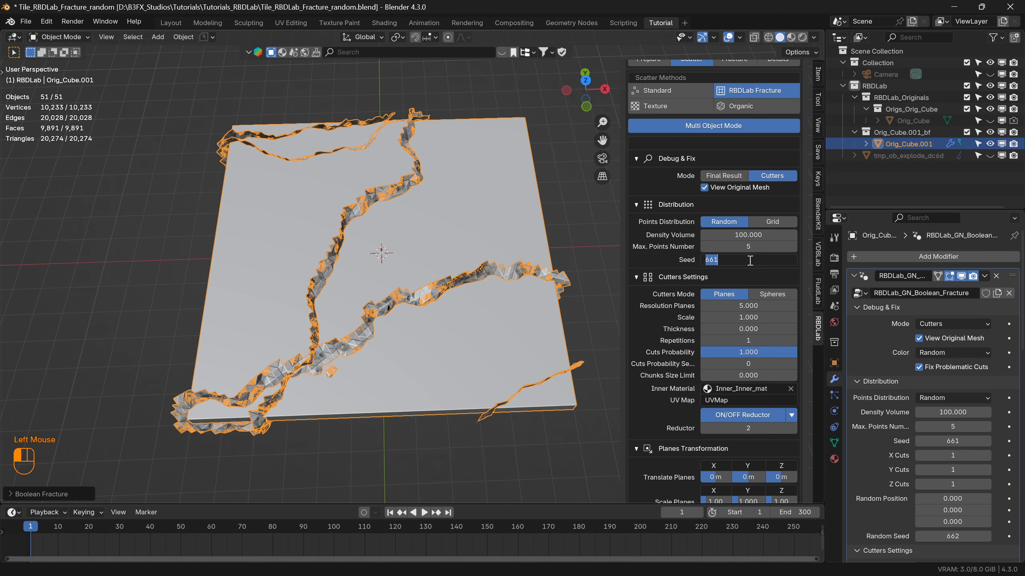
pyautogui.write('222')
pyautogui.press('Return')
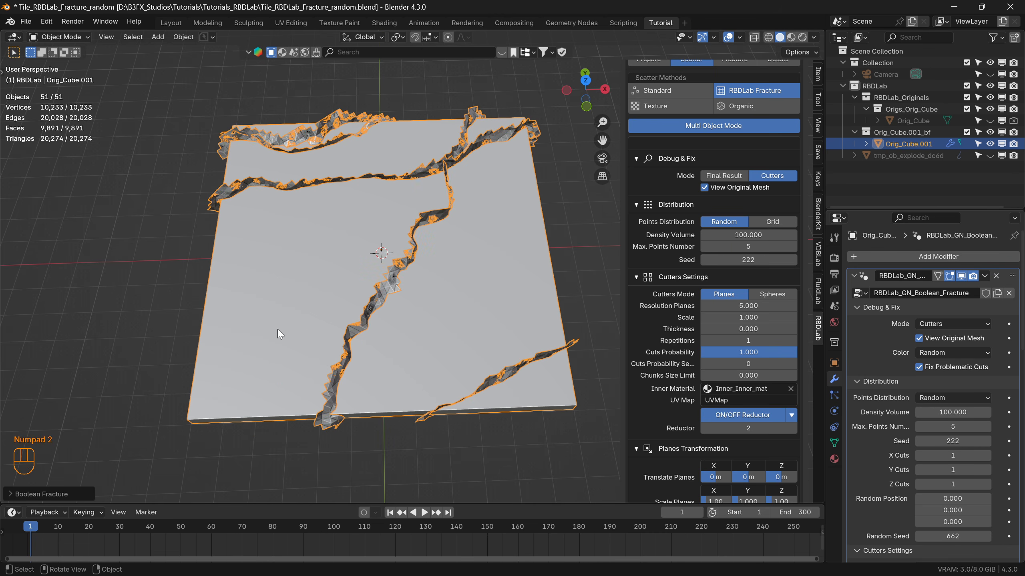
pyautogui.click(747, 259)
pyautogui.write('450')
pyautogui.press('Return')
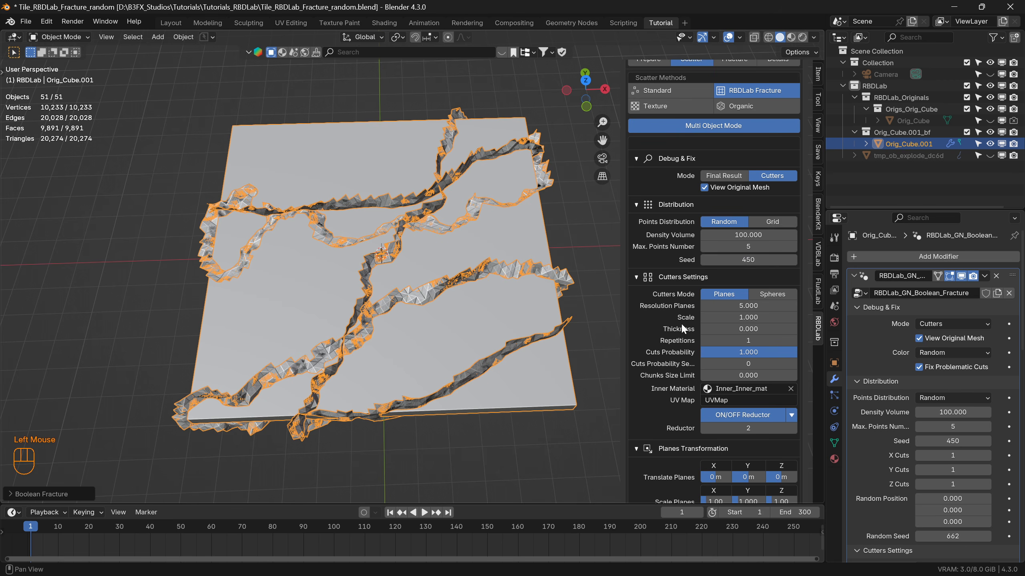
pyautogui.click(747, 260)
pyautogui.write('250')
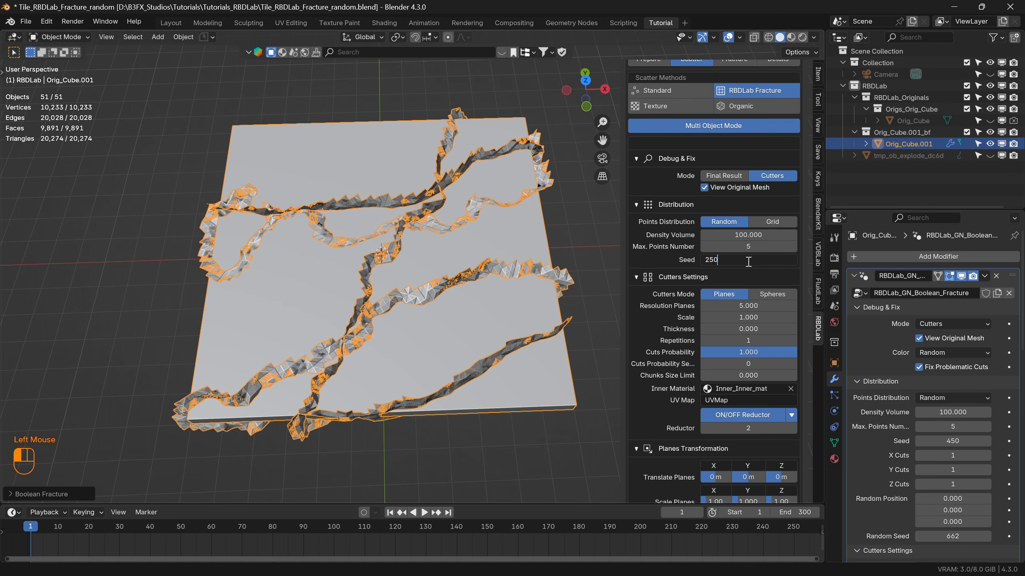
pyautogui.press('Return')
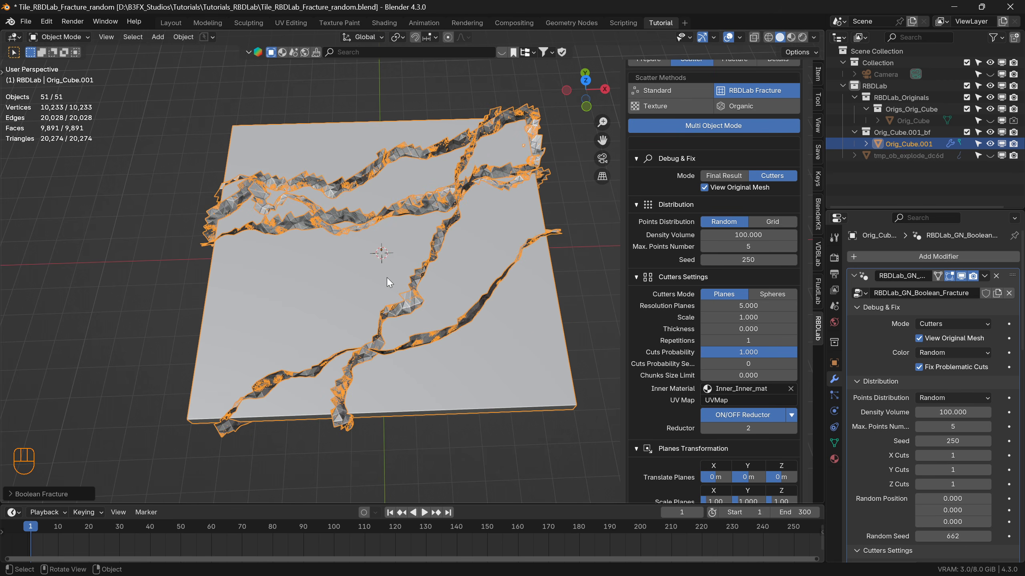
# Try a Resolution Planes value of 20 for the plane cutters.
pyautogui.scroll(-2, 695, 325)
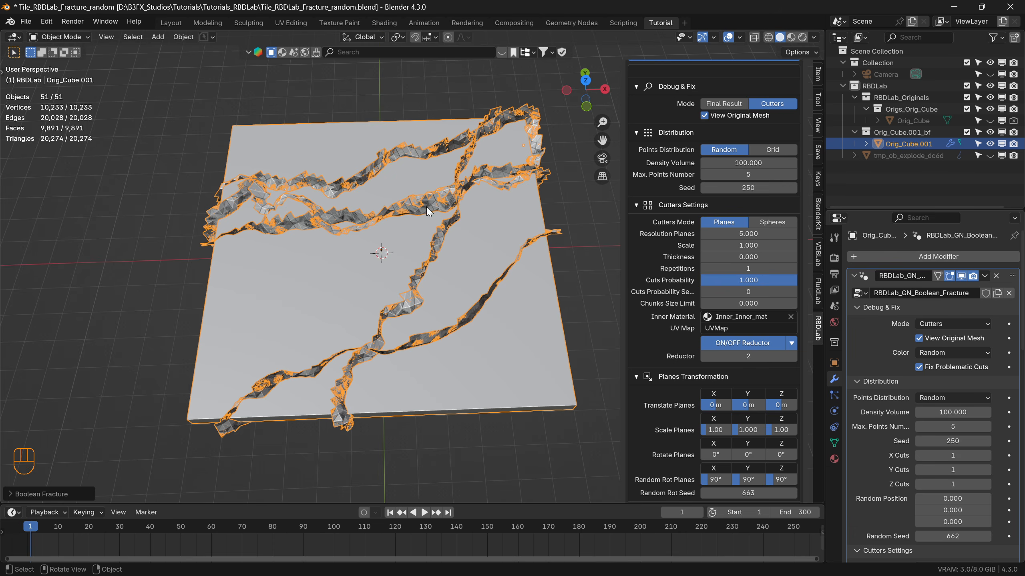
pyautogui.scroll(4, 426, 207)
pyautogui.moveTo(426, 206); pyautogui.dragTo(432, 192, button='middle')
pyautogui.scroll(-1, 435, 206)
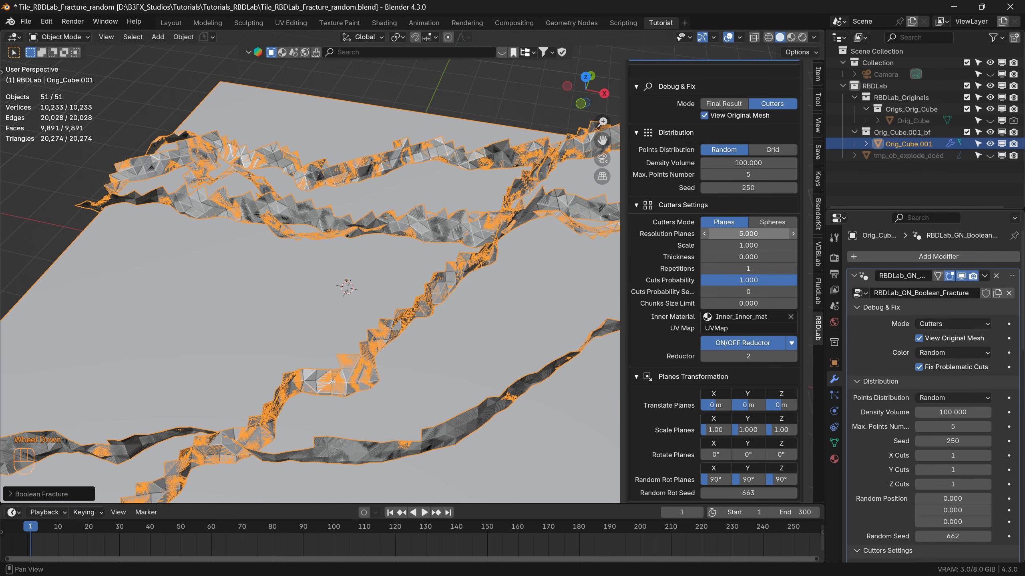
pyautogui.click(748, 233)
pyautogui.write('20')
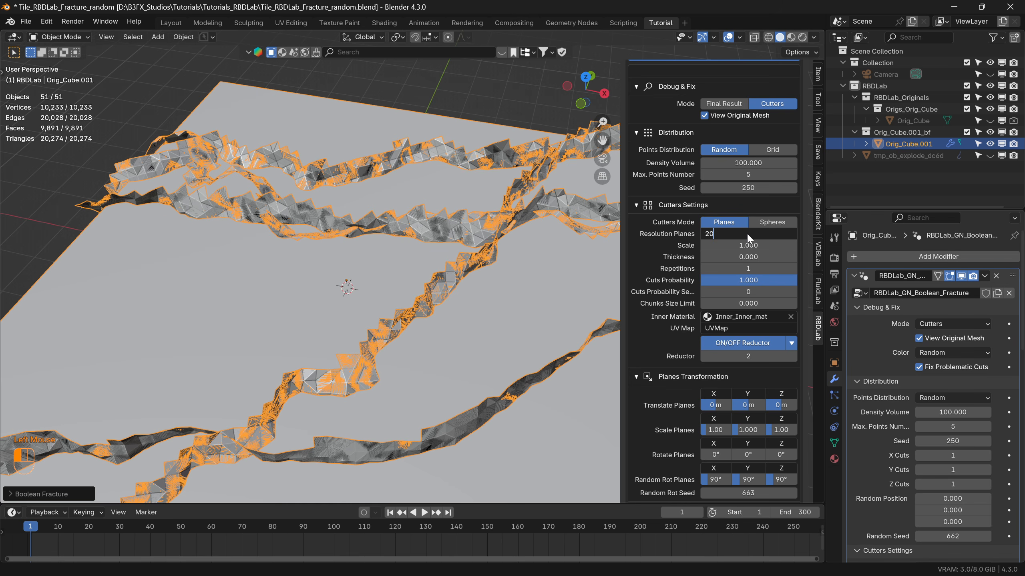
pyautogui.press('Return')
# Examine the shape and detail of the cutters across the tile, both up close and from a distance.
pyautogui.scroll(3, 437, 237)
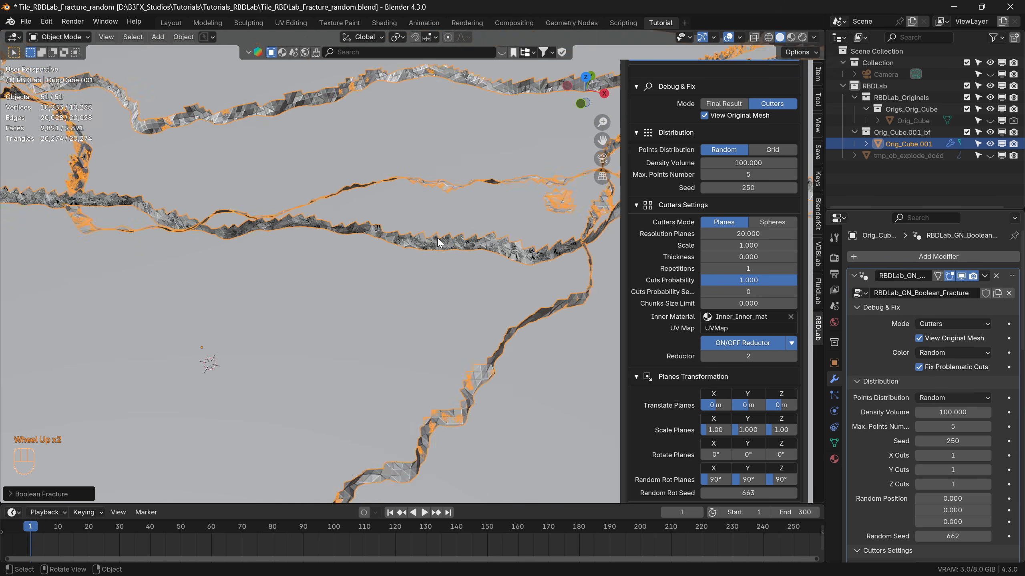
pyautogui.scroll(-2, 436, 240)
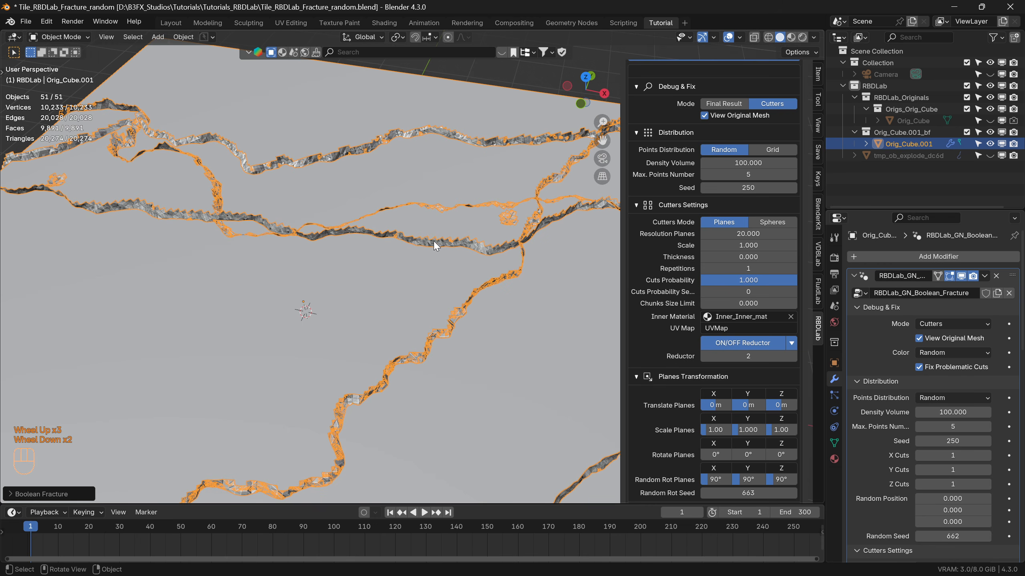
pyautogui.scroll(-2, 455, 278)
pyautogui.keyDown('shift'); pyautogui.moveTo(434, 358); pyautogui.dragTo(417, 339, button='middle'); pyautogui.keyUp('shift')
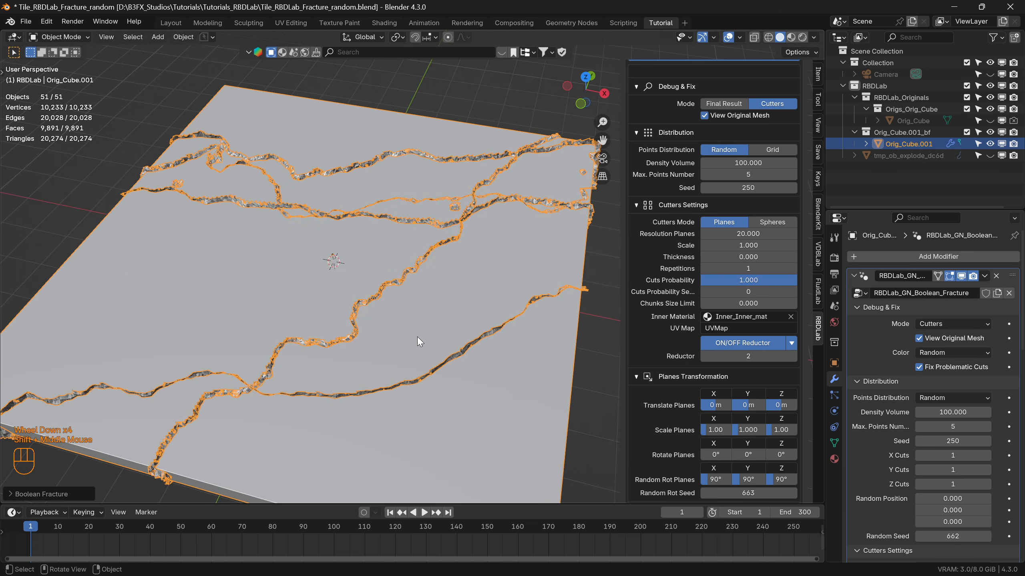
pyautogui.scroll(2, 358, 218)
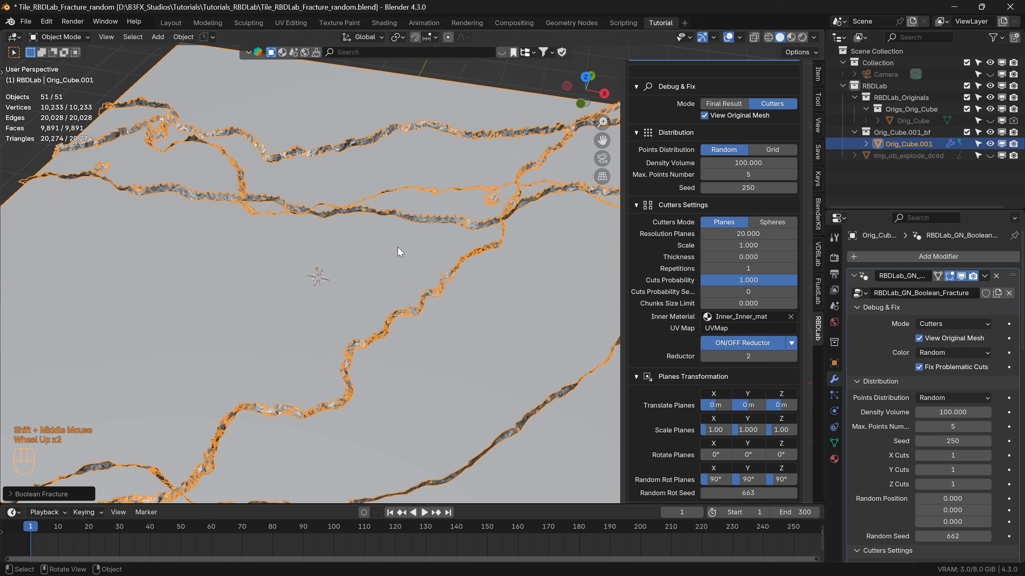
pyautogui.scroll(-1, 428, 287)
pyautogui.scroll(-1, 360, 305)
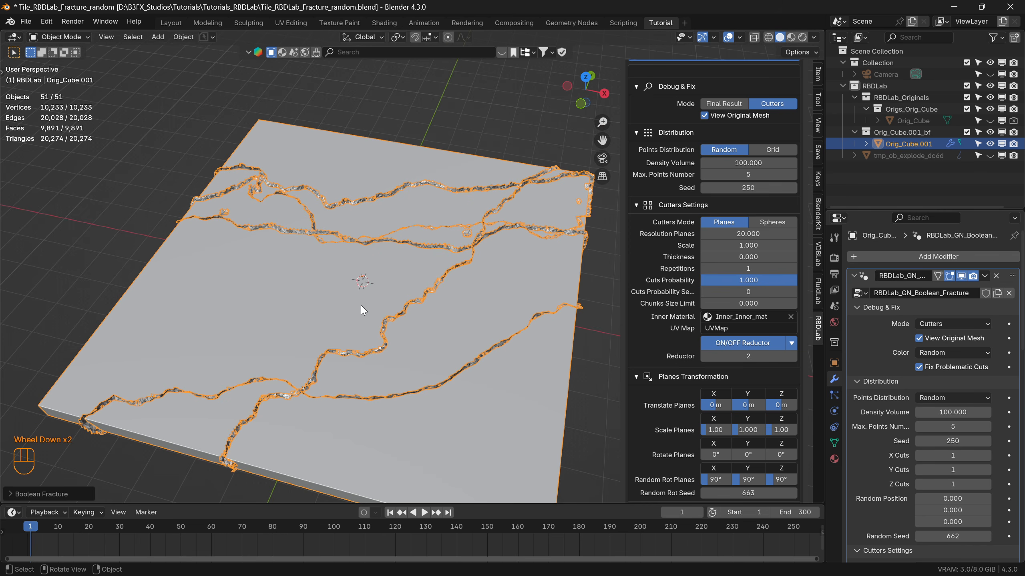
# Display the final result, explode the chunks to 0.650, and view their broken edges up close.
pyautogui.scroll(1, 725, 131)
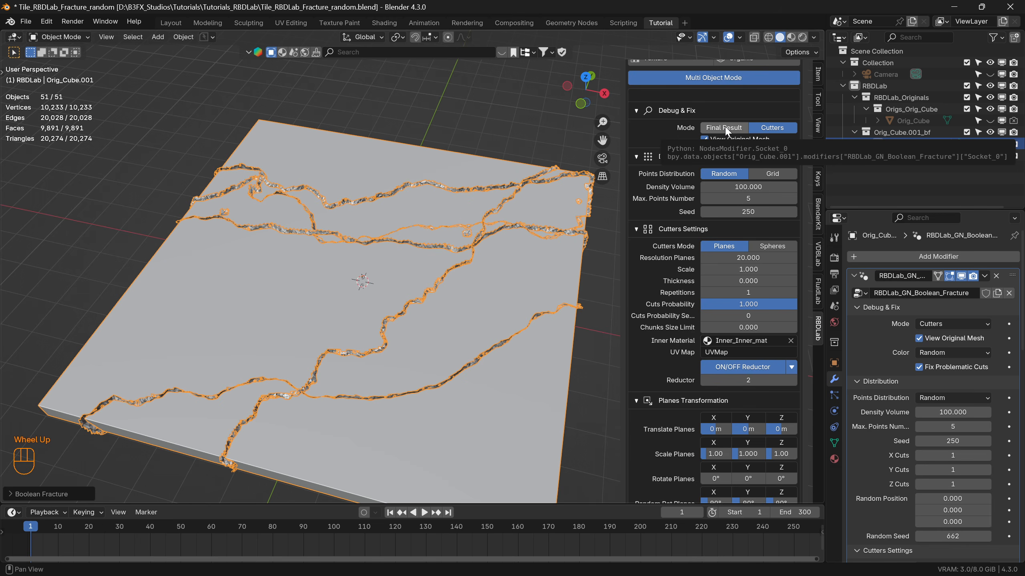
pyautogui.click(725, 128)
pyautogui.moveTo(738, 153); pyautogui.dragTo(778, 153)
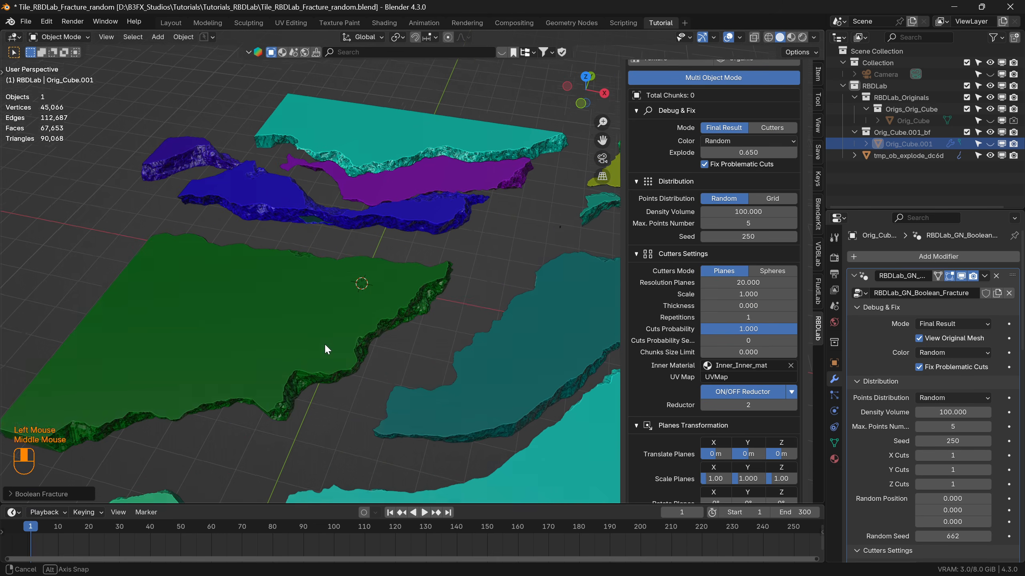
pyautogui.moveTo(323, 346); pyautogui.dragTo(315, 306, button='middle')
pyautogui.scroll(5, 291, 378)
pyautogui.keyDown('shift'); pyautogui.moveTo(294, 379); pyautogui.dragTo(302, 312, button='middle'); pyautogui.keyUp('shift')
# Set Resolution Planes to 5 for the plane cutters.
pyautogui.click(748, 283)
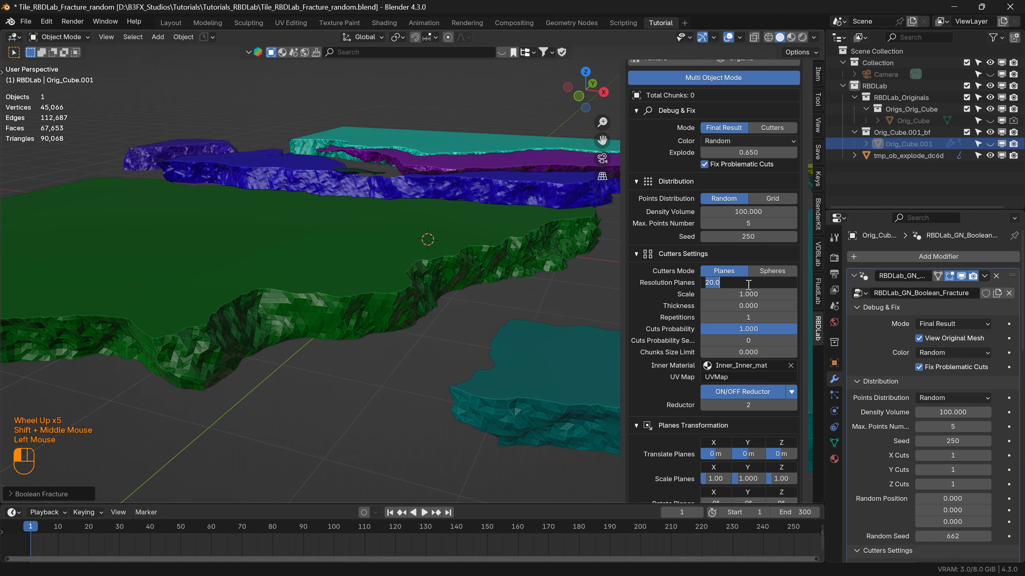
pyautogui.write('5')
pyautogui.press('Return')
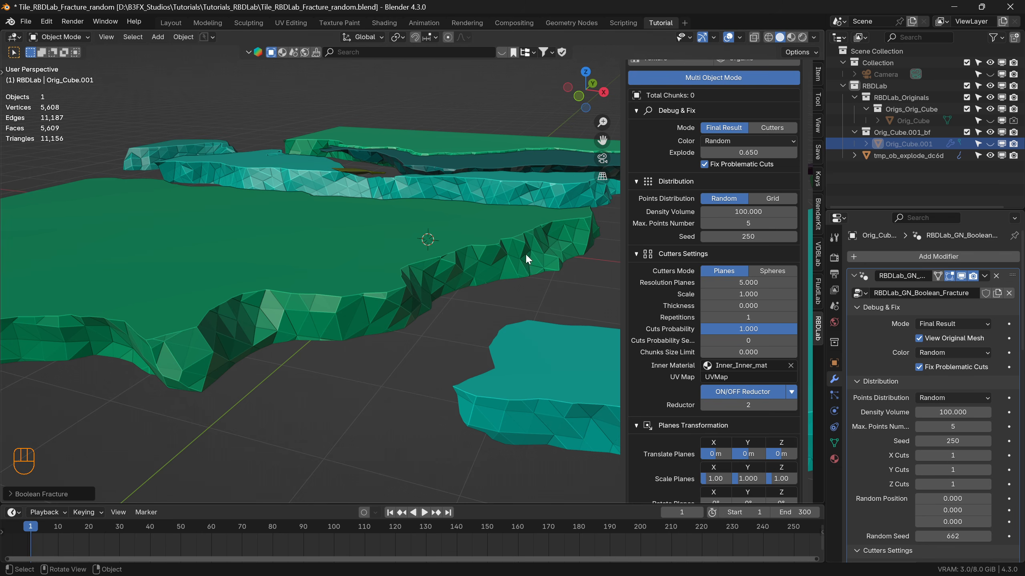
# Check the exact cutter Thickness value and reduce Explode to 0 to bring the chunks together.
pyautogui.click(746, 305)
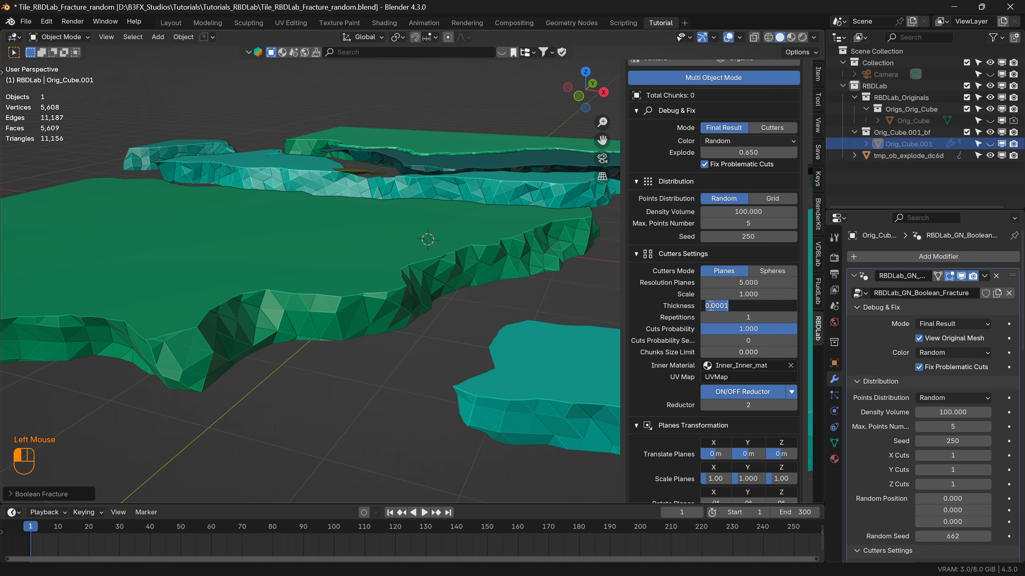
pyautogui.press('Return')
pyautogui.scroll(-3, 355, 298)
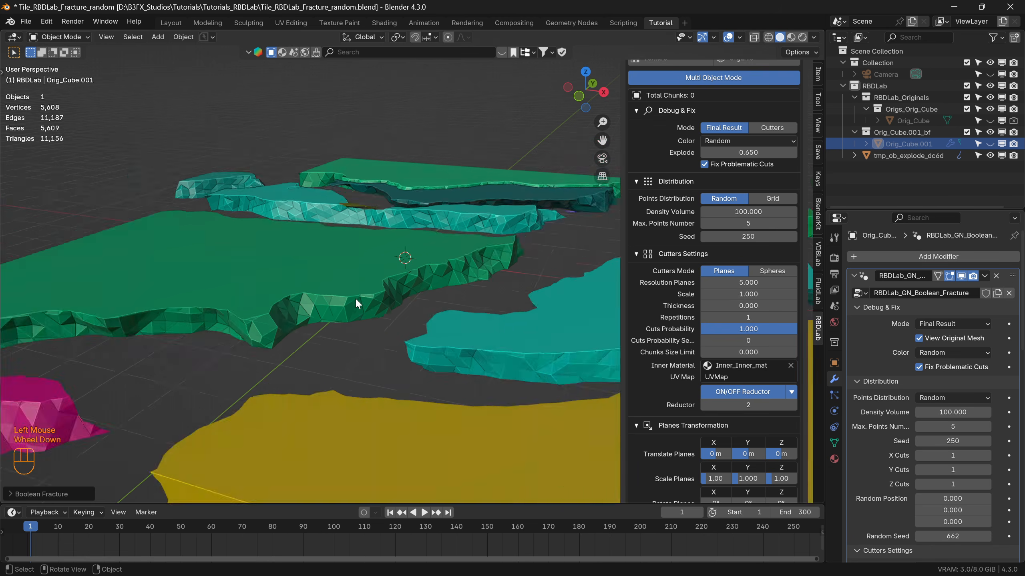
pyautogui.moveTo(746, 152); pyautogui.dragTo(710, 152)
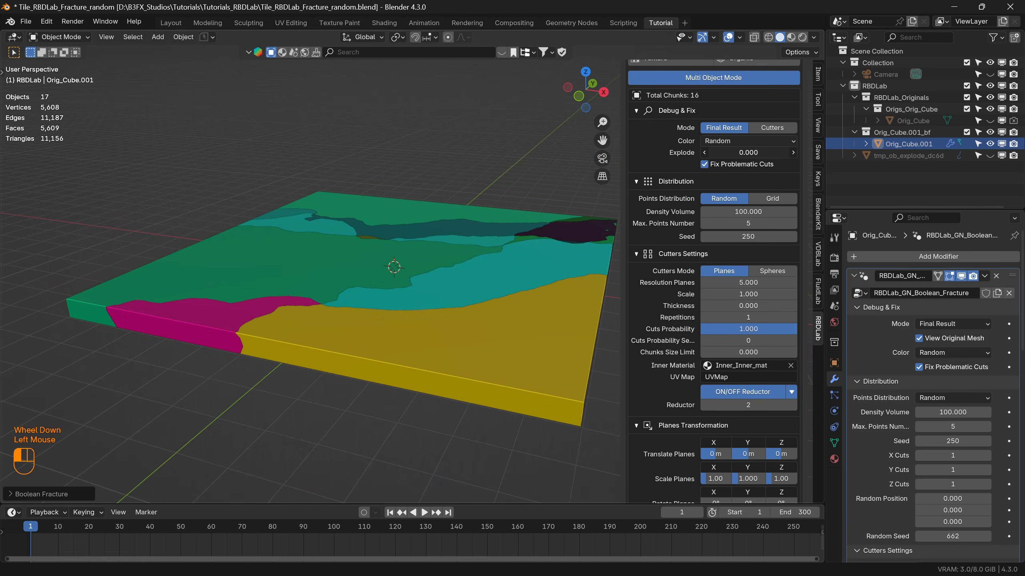
pyautogui.moveTo(544, 228); pyautogui.dragTo(448, 289, button='middle')
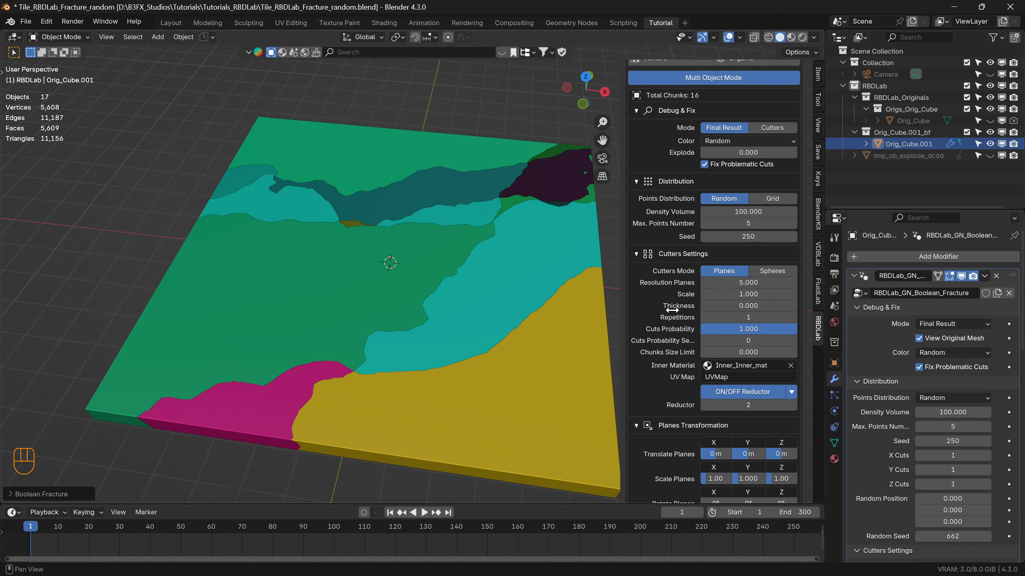
# Try a cutter Thickness of 0.01 and view the gaps between the chunks up close.
pyautogui.scroll(2, 438, 300)
pyautogui.click(752, 307)
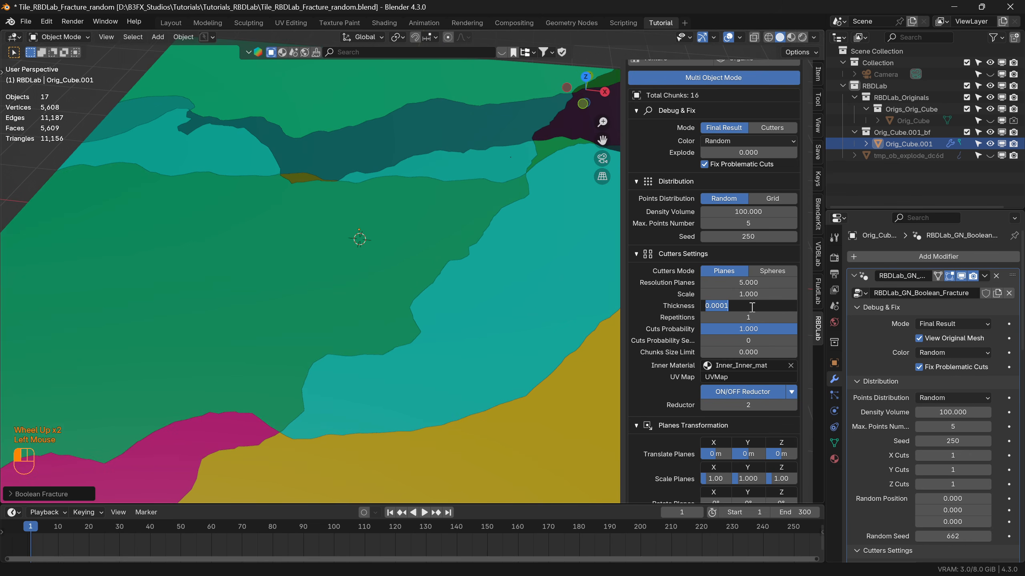
pyautogui.write('0.01')
pyautogui.press('Return')
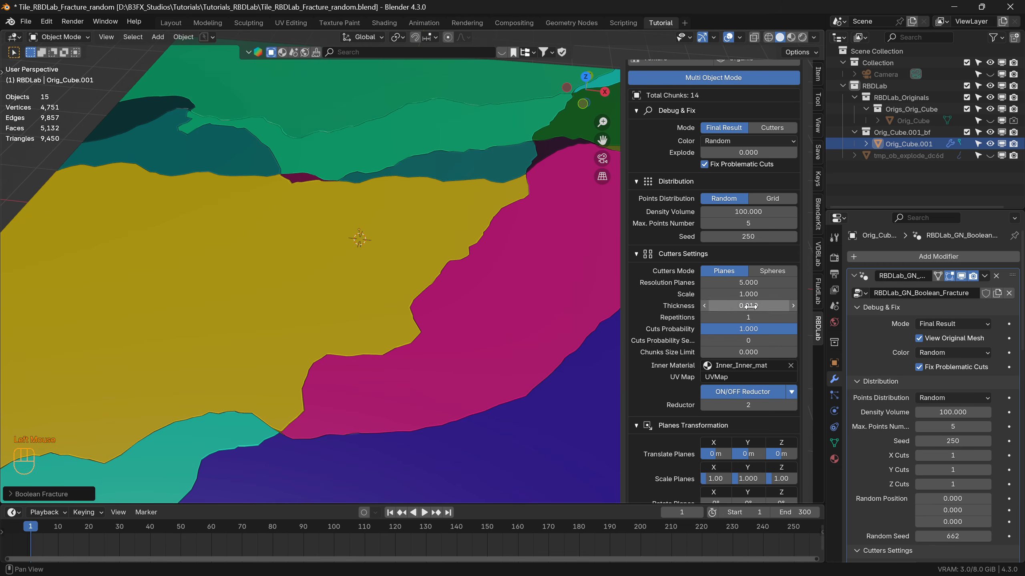
pyautogui.scroll(3, 266, 110)
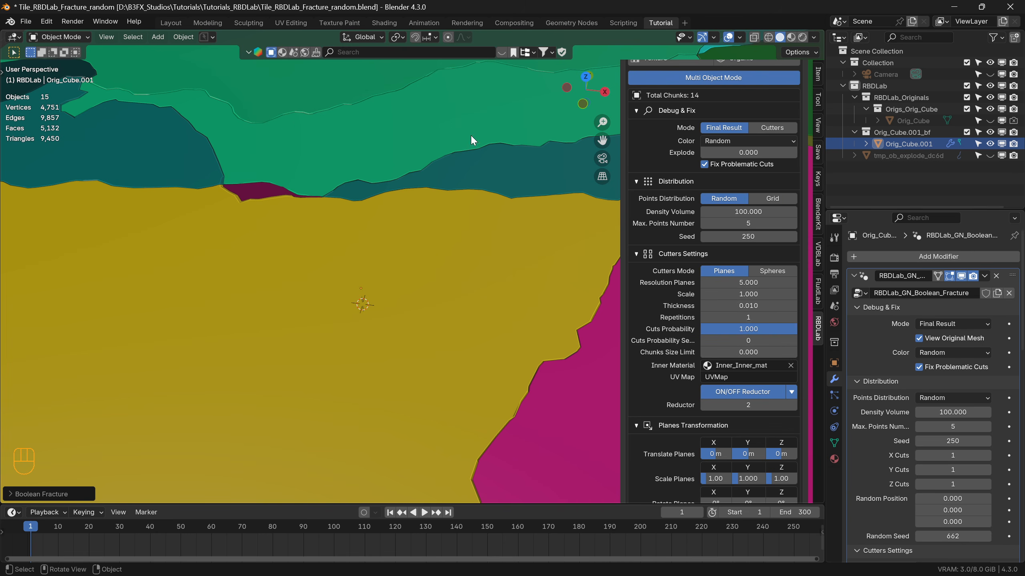
# Set the cutter Thickness to 0.00001.
pyautogui.click(751, 306)
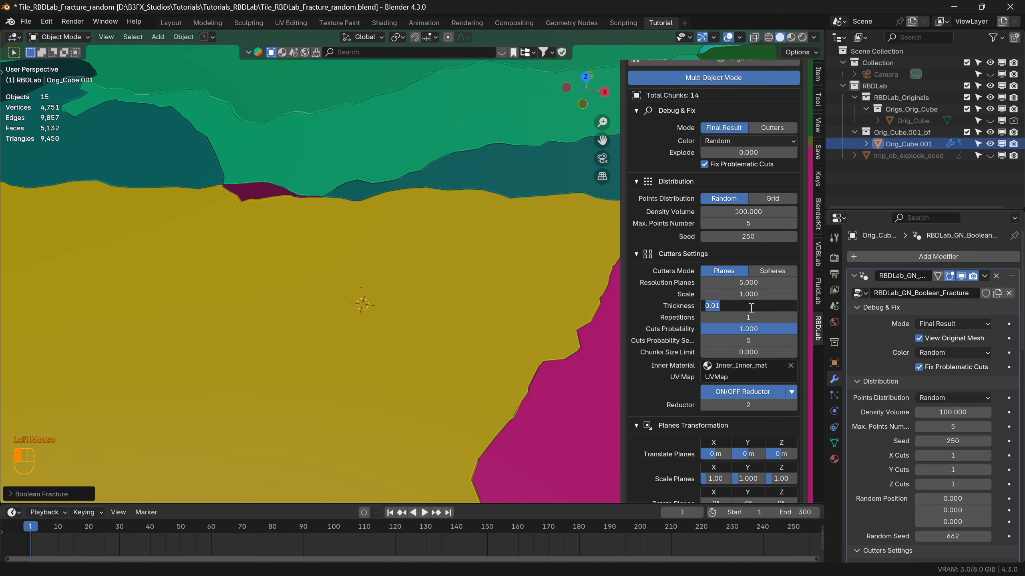
pyautogui.write('.00001')
pyautogui.press('Return')
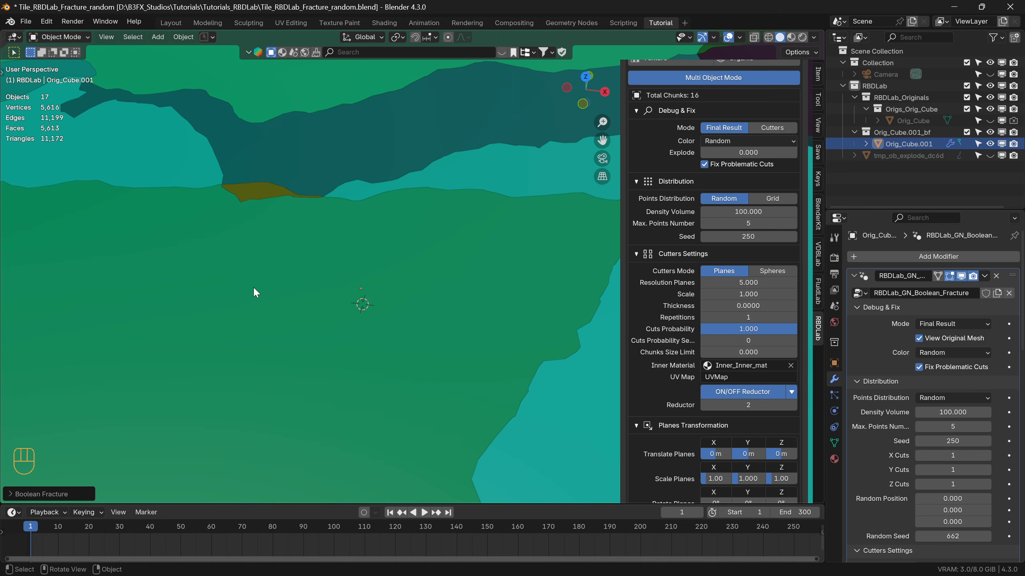
# Display the cutters over the whole tile and raise Repetitions first to 2 and finally to 3.
pyautogui.scroll(-3, 253, 293)
pyautogui.keyDown('shift'); pyautogui.moveTo(356, 366); pyautogui.dragTo(390, 309, button='middle'); pyautogui.keyUp('shift')
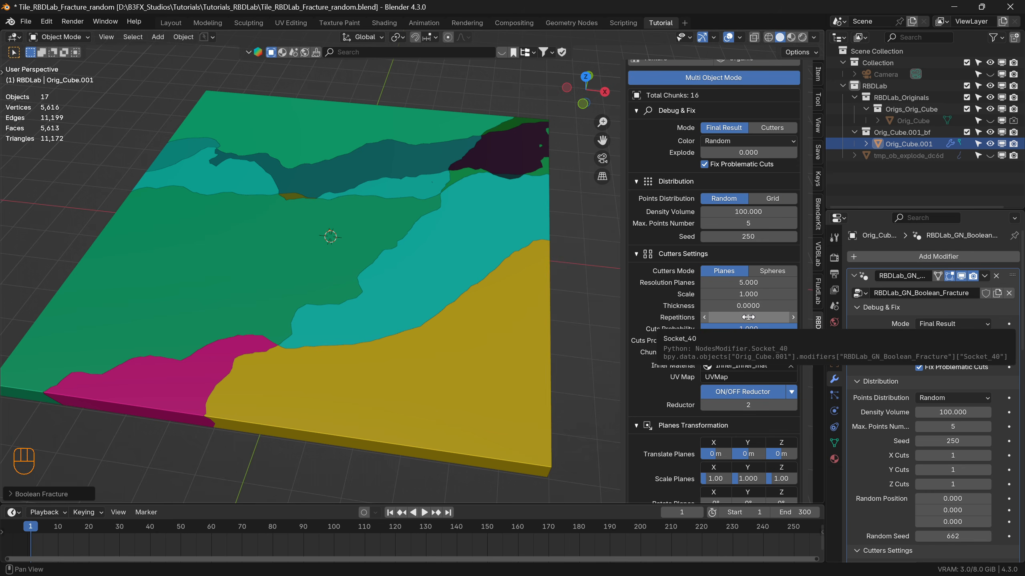
pyautogui.click(771, 128)
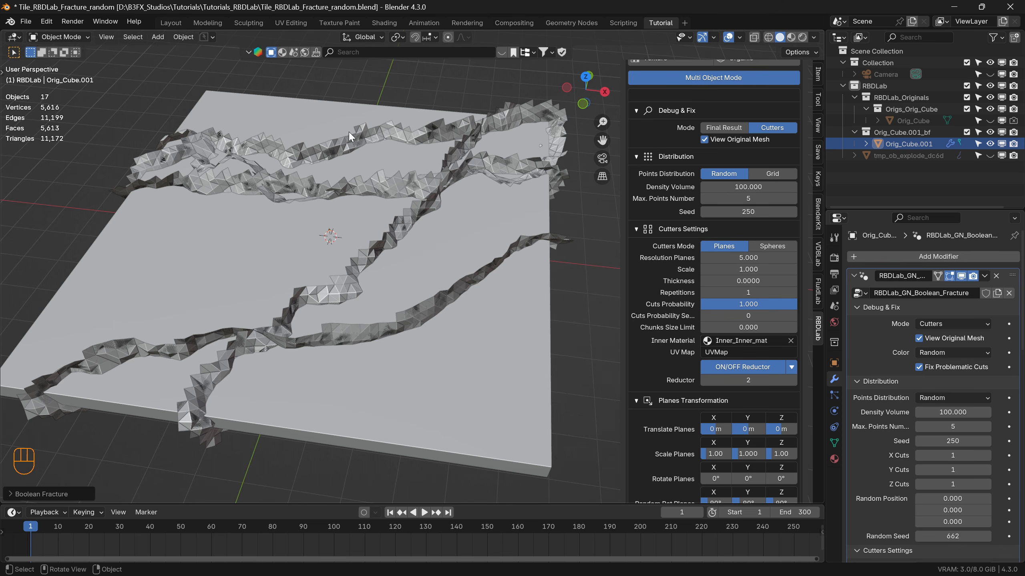
pyautogui.moveTo(346, 213); pyautogui.dragTo(350, 231, button='middle')
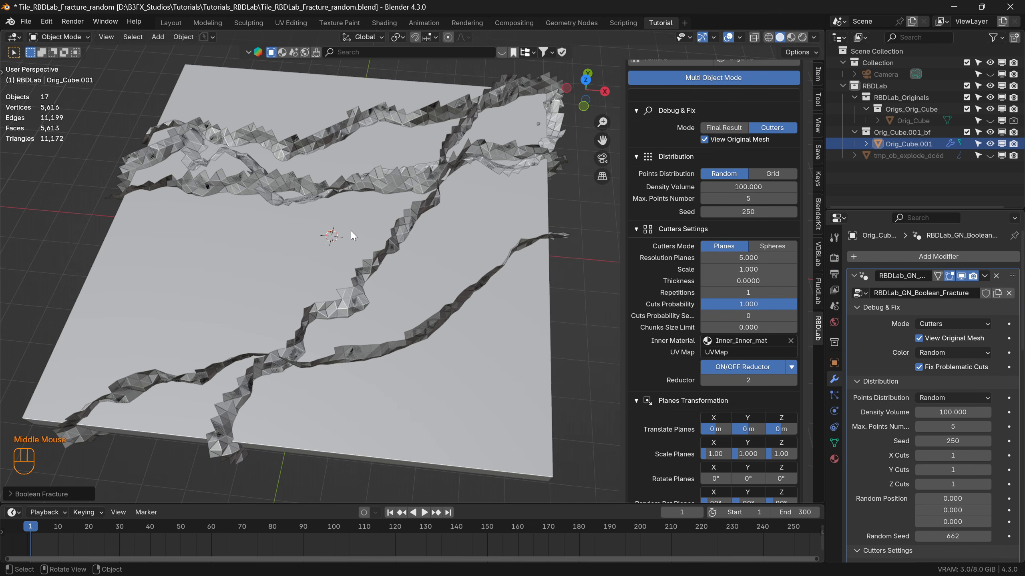
pyautogui.click(749, 292)
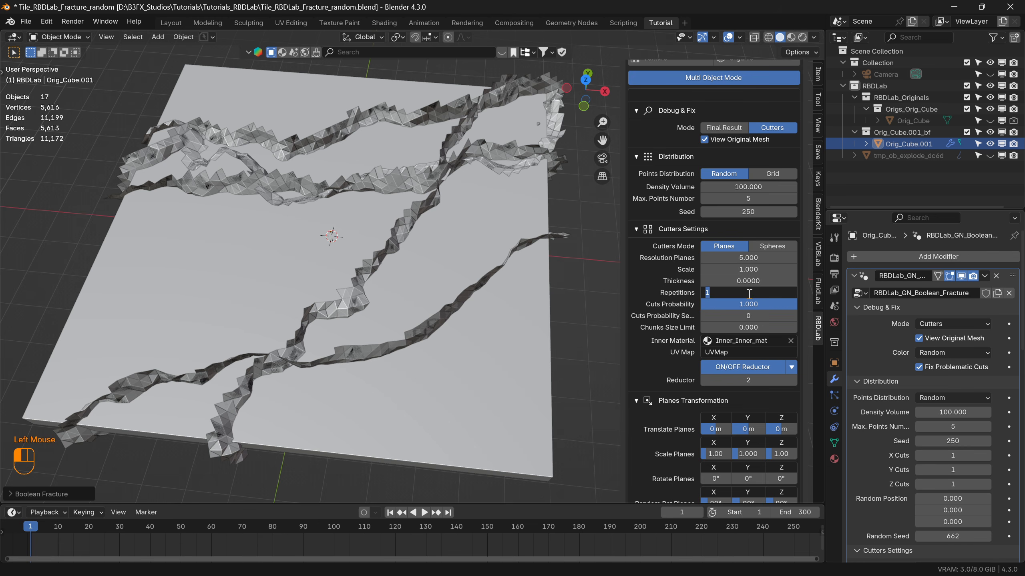
pyautogui.write('2')
pyautogui.press('Return')
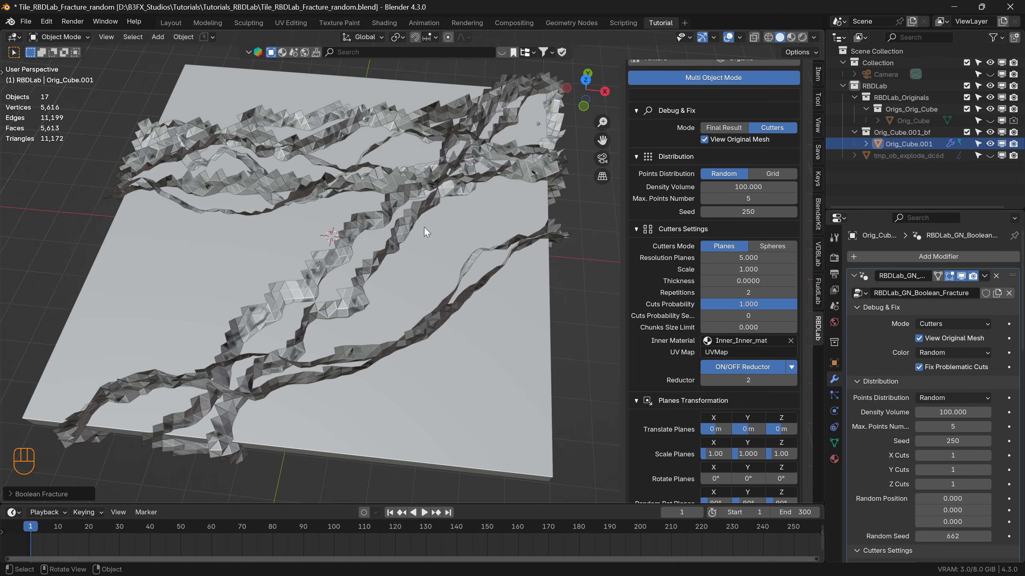
pyautogui.click(749, 293)
pyautogui.write('3')
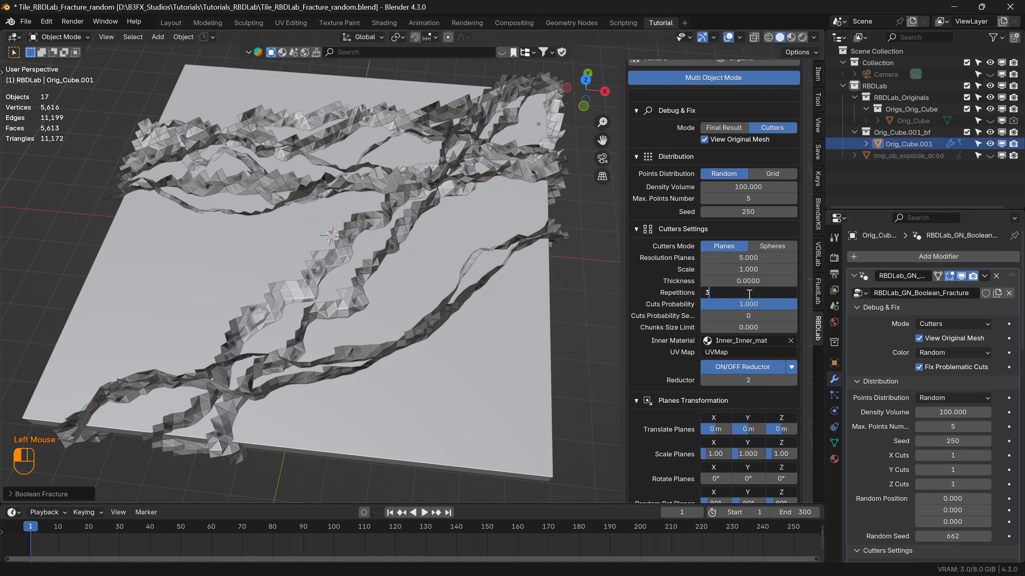
pyautogui.press('Return')
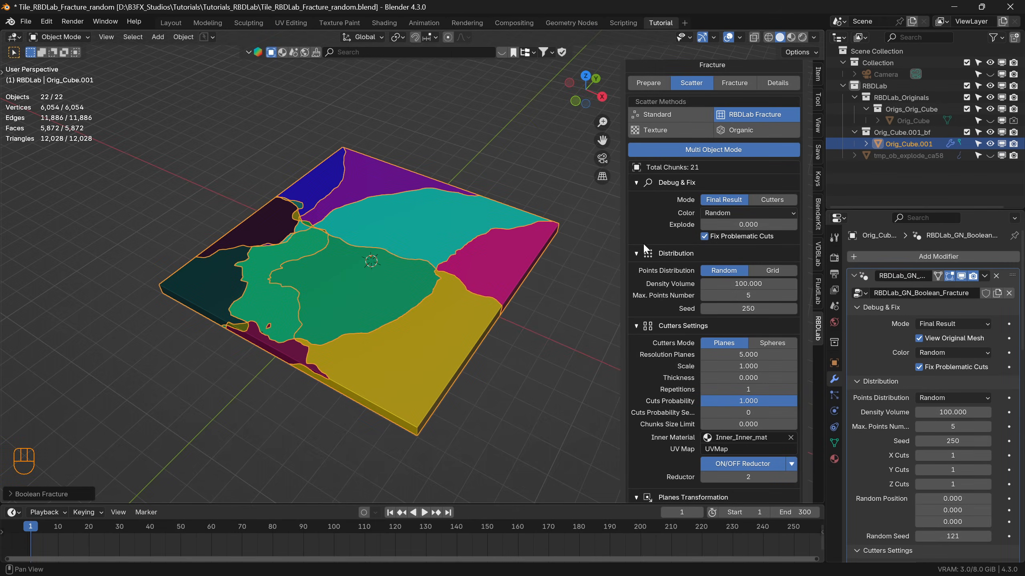
# Toggle the debug mode to the cutters and back to the final result, and set the cutter Repetitions to 2.
pyautogui.click(783, 198)
pyautogui.click(731, 201)
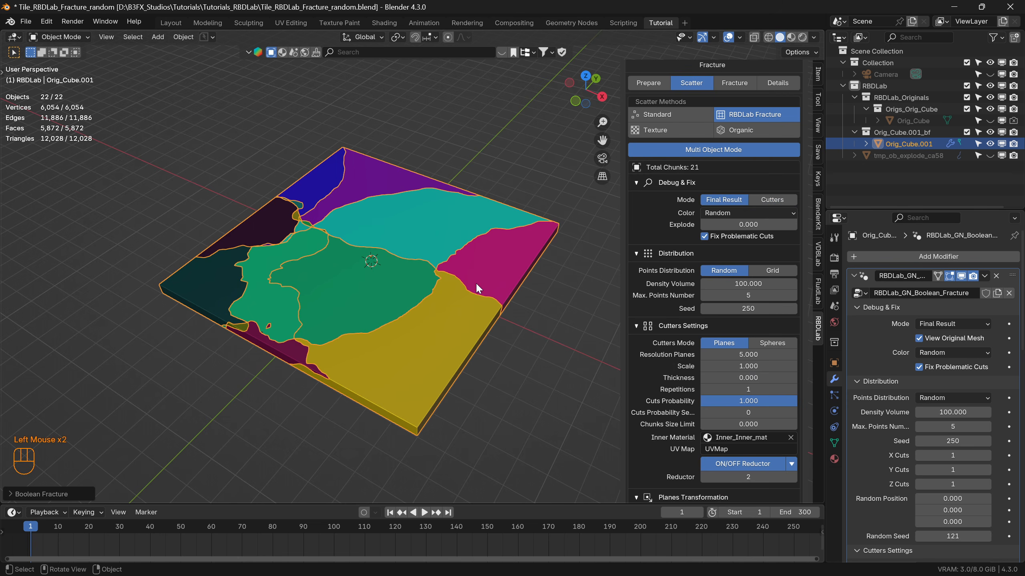
pyautogui.click(748, 389)
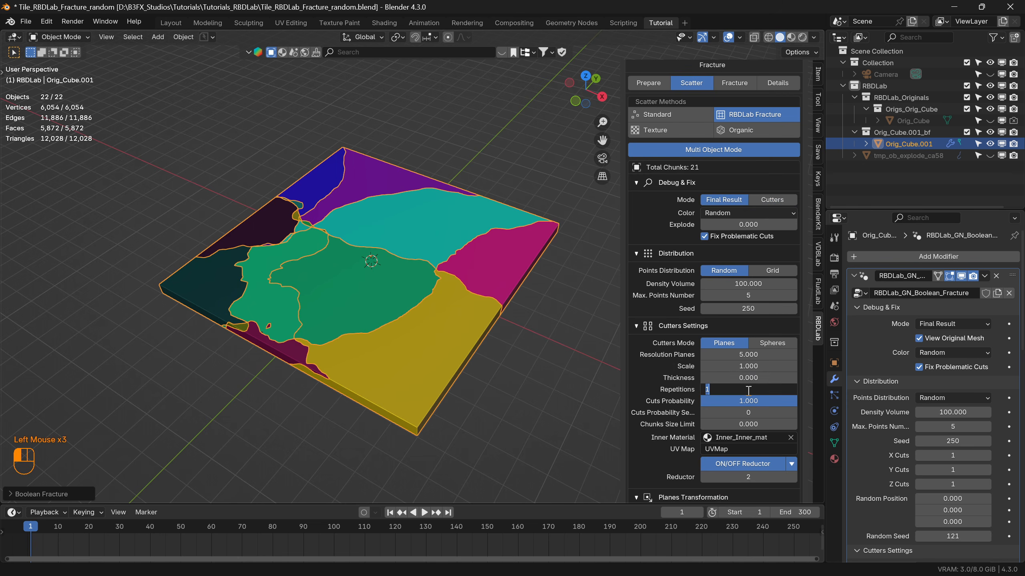
pyautogui.write('2')
pyautogui.press('Return')
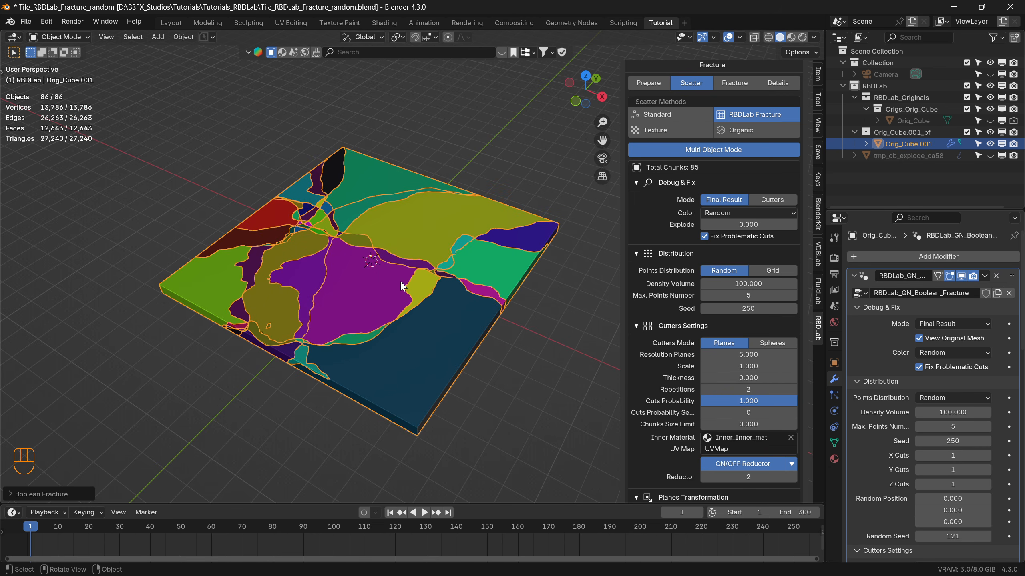
# Try a cutter Repetitions value of 3 and increase Explode to look at the separated chunks.
pyautogui.click(750, 389)
pyautogui.write('3')
pyautogui.press('Return')
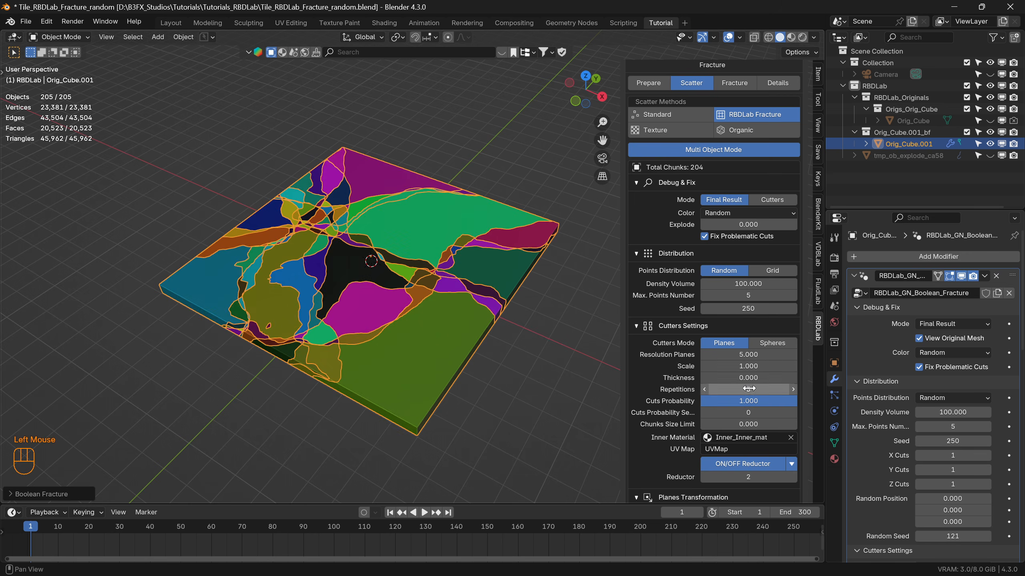
pyautogui.moveTo(749, 224); pyautogui.dragTo(792, 224)
pyautogui.moveTo(380, 340); pyautogui.dragTo(386, 357, button='middle')
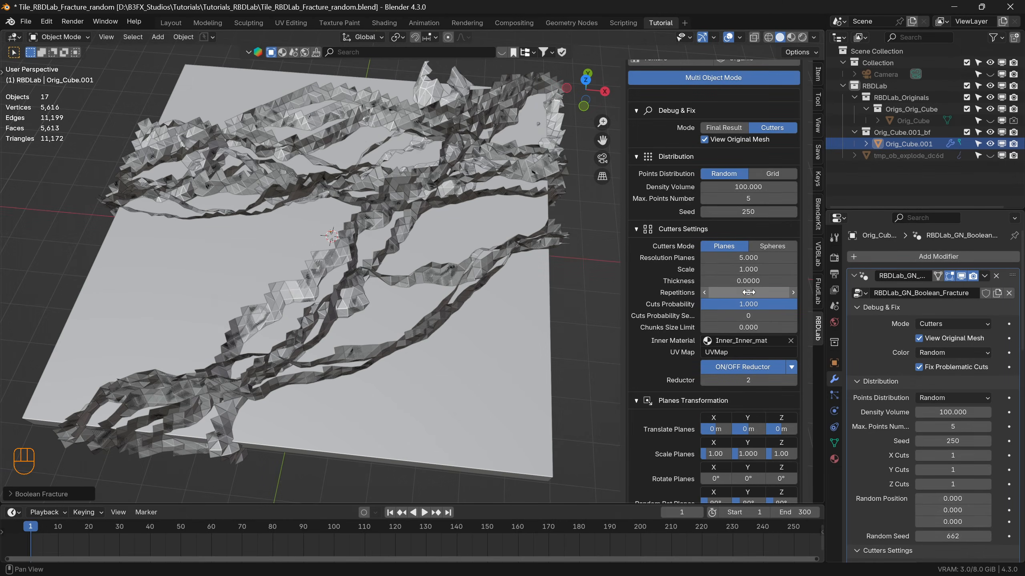
# Set the cutter Repetitions to 1 and display the final result of the whole tile.
pyautogui.click(747, 293)
pyautogui.write('1')
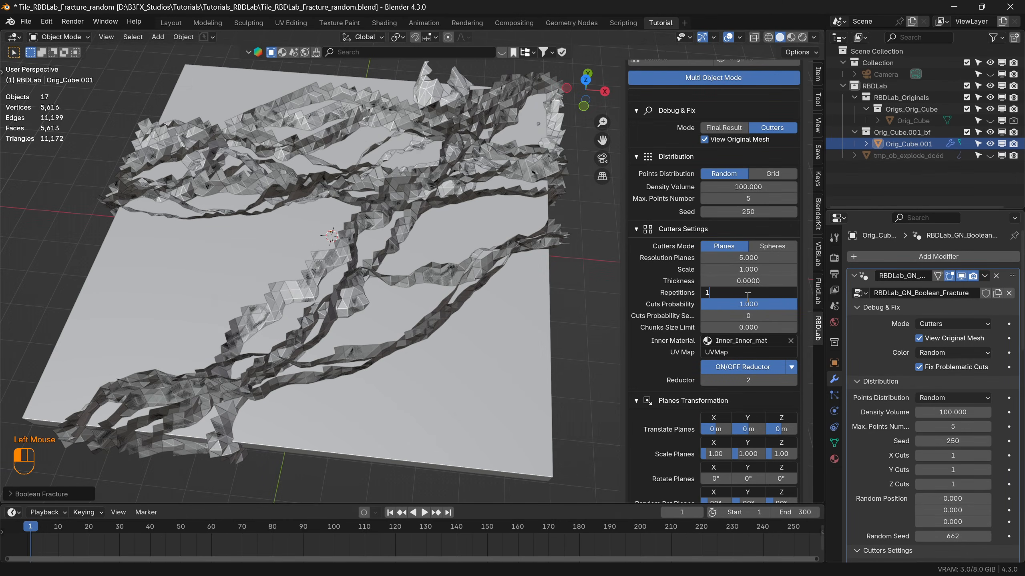
pyautogui.press('Return')
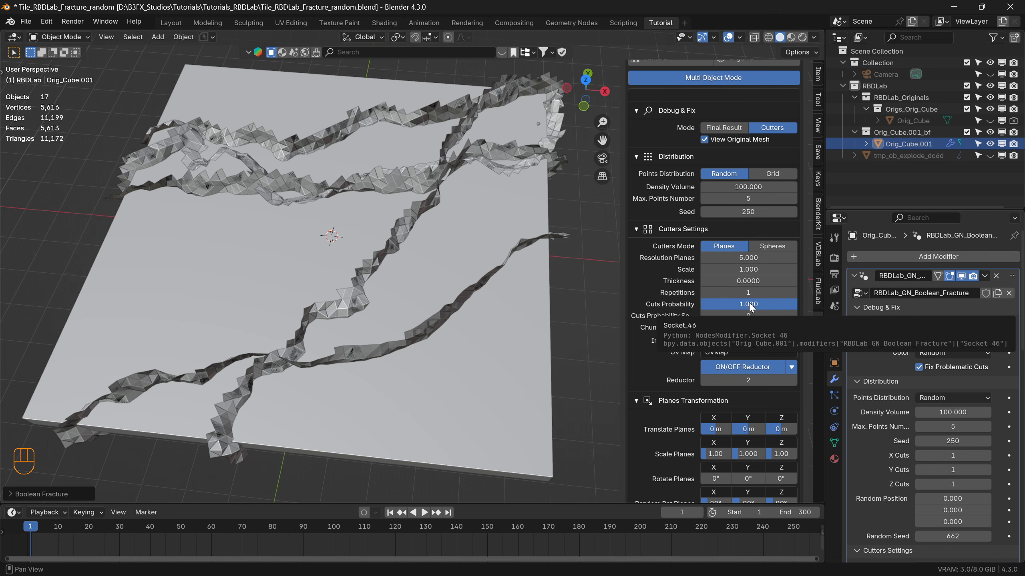
pyautogui.click(724, 127)
pyautogui.moveTo(426, 234); pyautogui.dragTo(375, 258, button='middle')
pyautogui.scroll(-2, 440, 263)
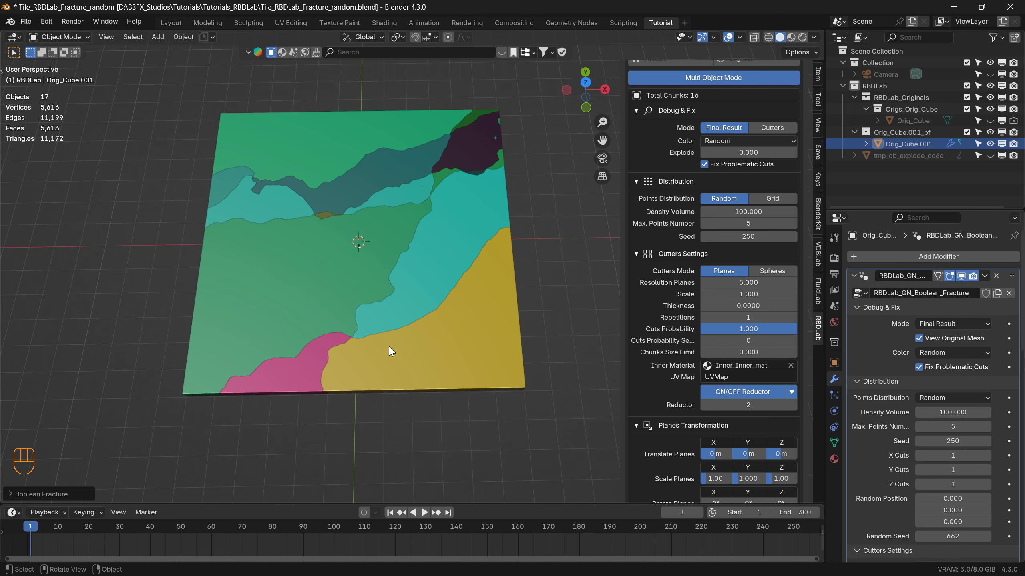
# Try a Cuts Probability of 0.45 on the tile and return it to 1.
pyautogui.click(768, 328)
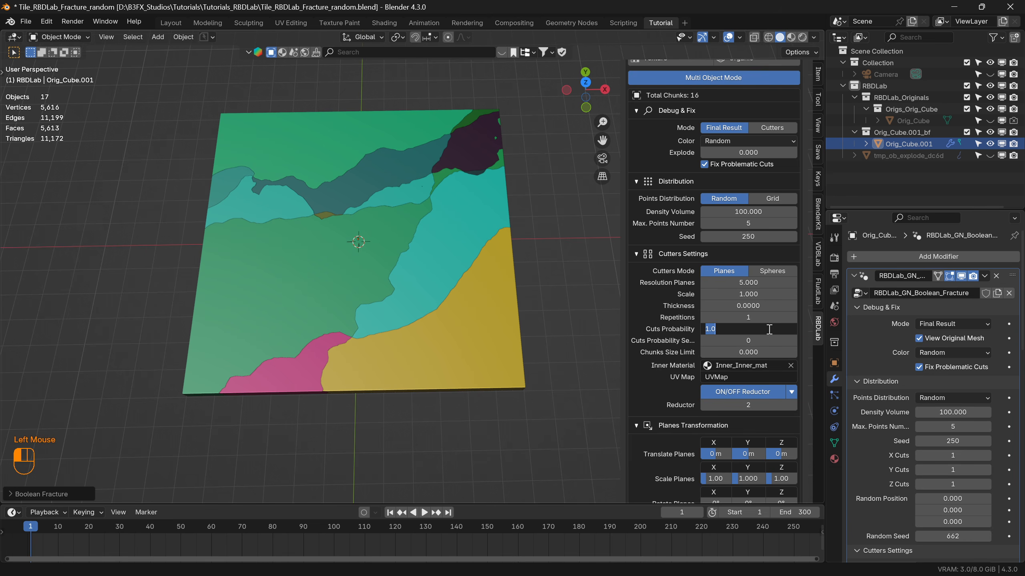
pyautogui.write('.45')
pyautogui.press('Return')
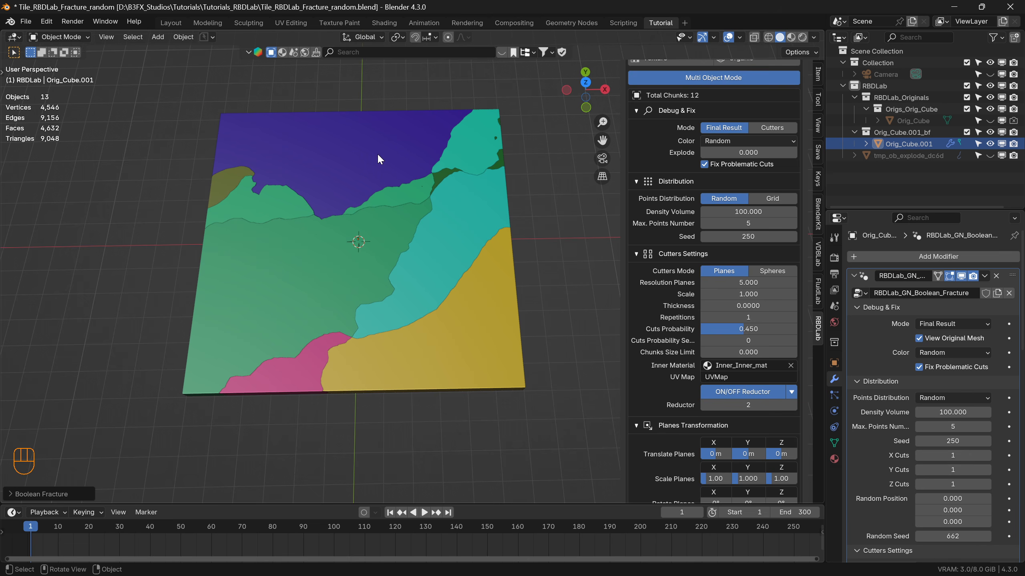
pyautogui.moveTo(733, 330); pyautogui.dragTo(796, 331)
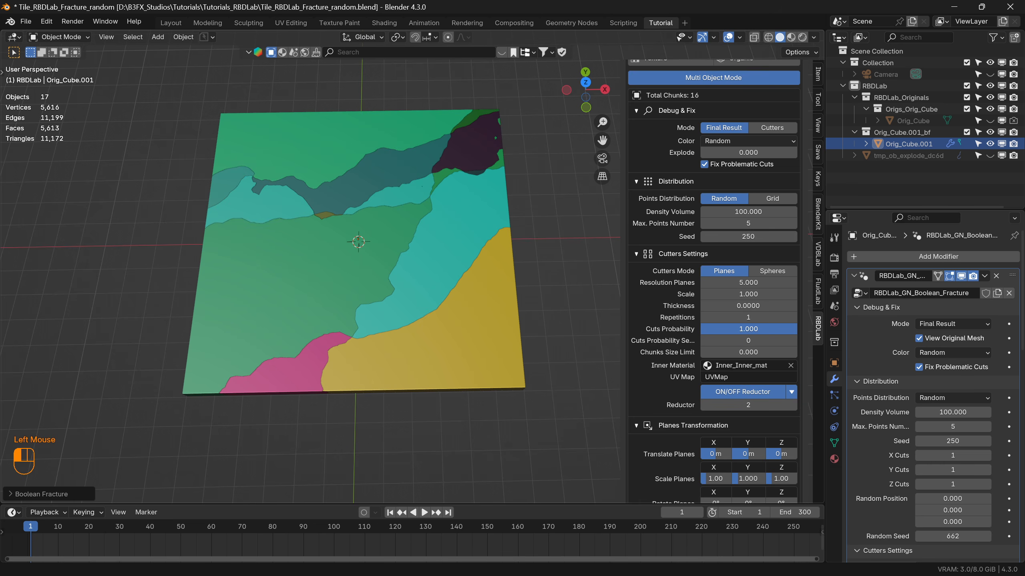
# Set Cuts Probability to 0.45 and widen the fracture settings area so the full labels fit.
pyautogui.click(757, 327)
pyautogui.write('0.45')
pyautogui.press('Return')
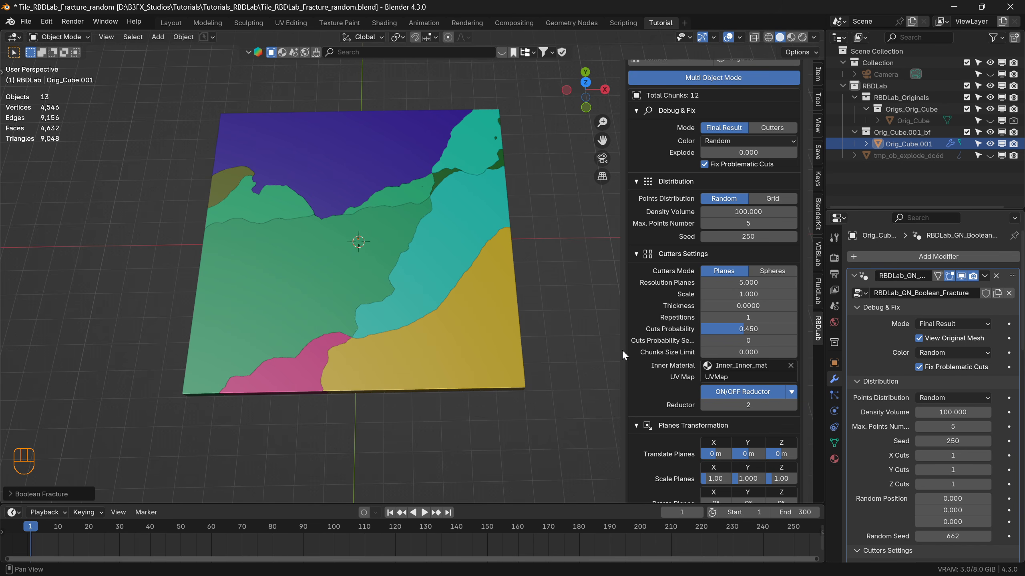
pyautogui.moveTo(623, 349); pyautogui.dragTo(601, 354)
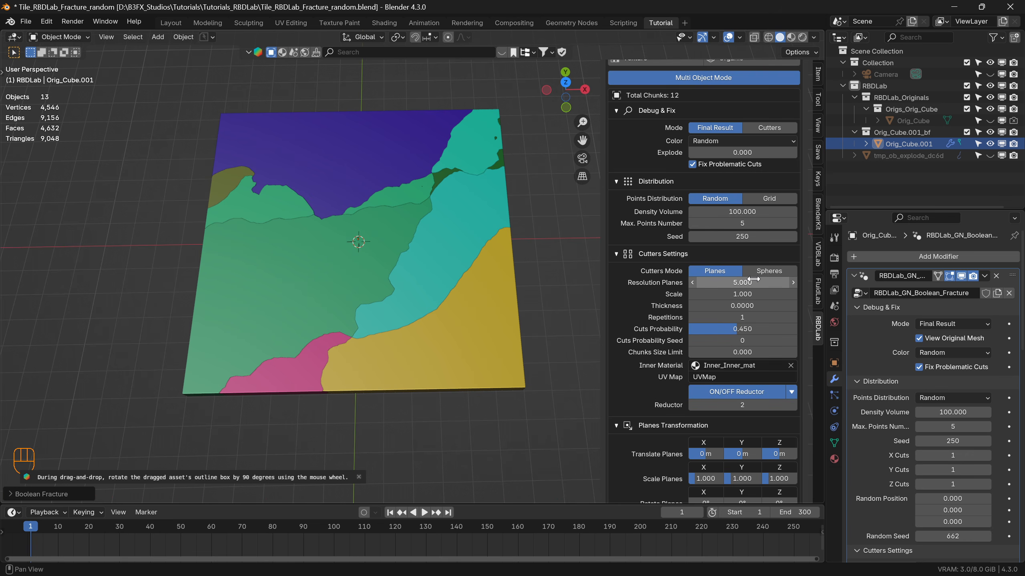
# Set the random distribution's Max. Points Number to 20.
pyautogui.click(740, 223)
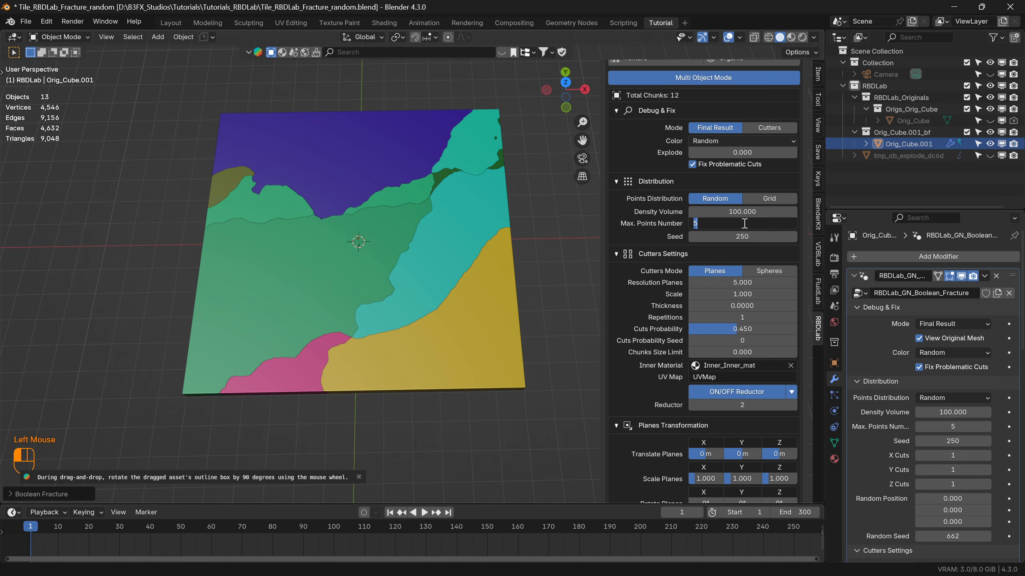
pyautogui.write('20')
pyautogui.press('Return')
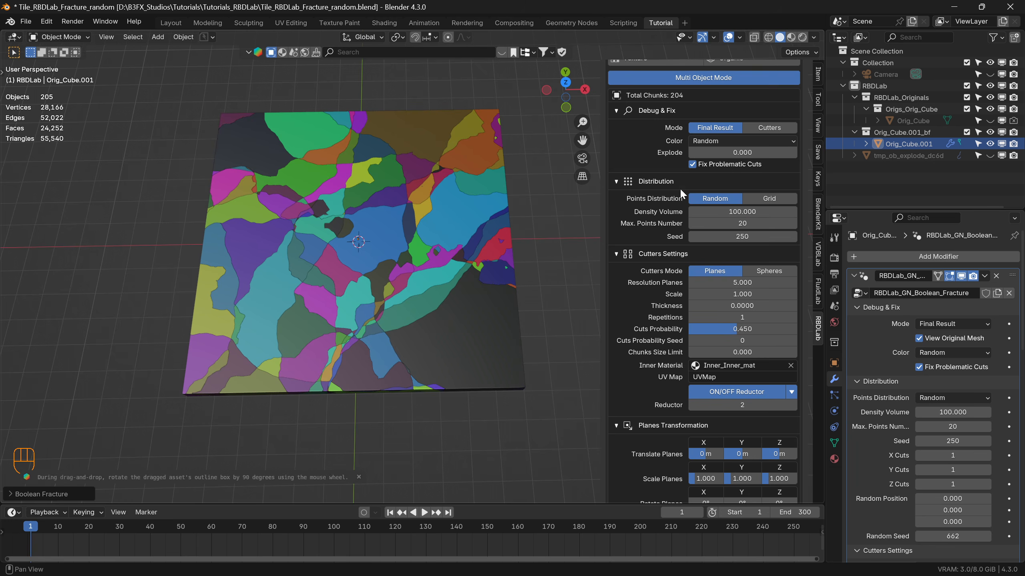
# Spread the chunks apart with an Explode value of 0.68 and inspect the small fragments.
pyautogui.moveTo(722, 152); pyautogui.dragTo(788, 152)
pyautogui.keyDown('shift'); pyautogui.moveTo(442, 414); pyautogui.dragTo(423, 343, button='middle'); pyautogui.keyUp('shift')
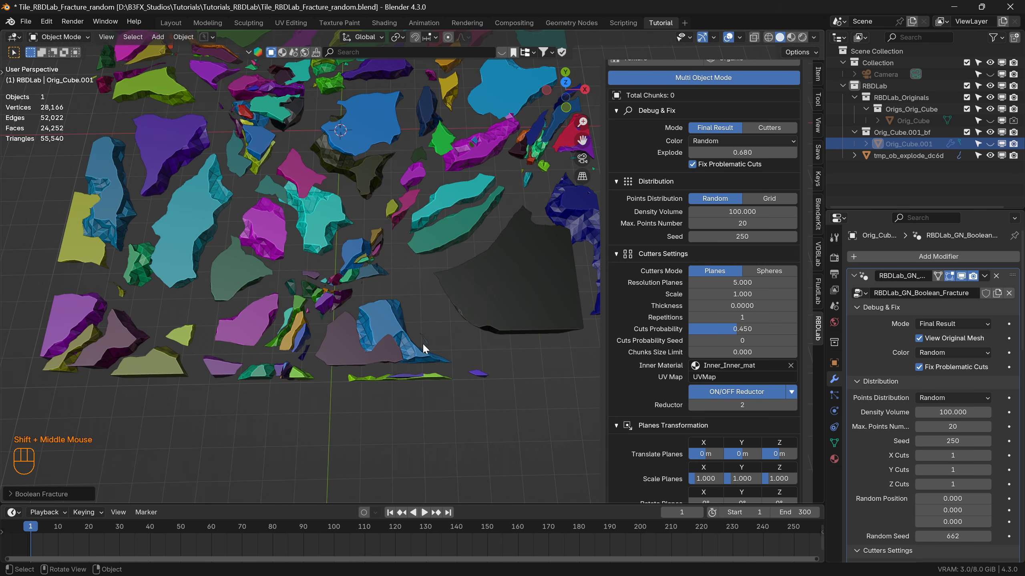
pyautogui.scroll(2, 426, 343)
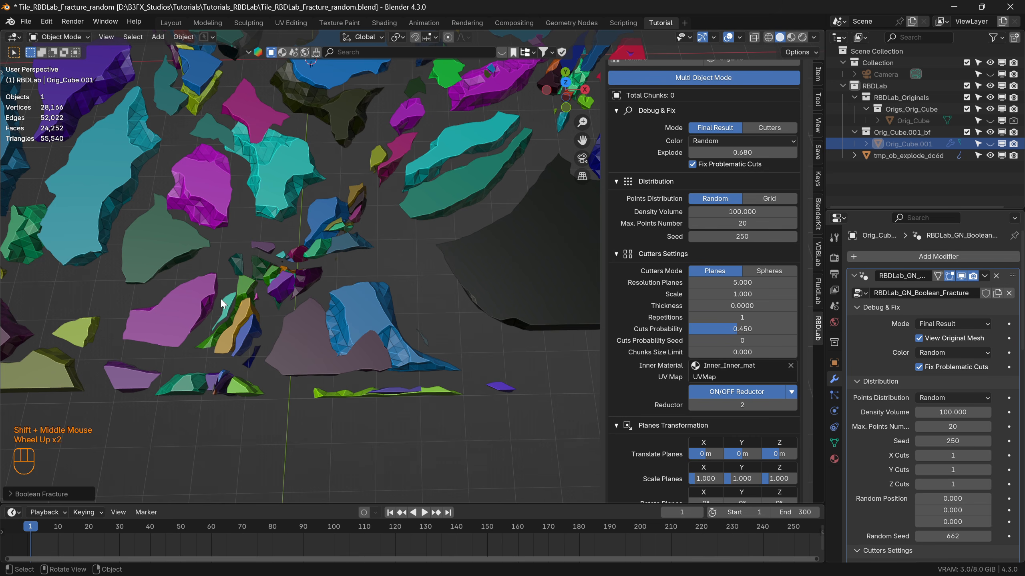
pyautogui.scroll(-3, 275, 256)
pyautogui.keyDown('shift'); pyautogui.moveTo(276, 256); pyautogui.dragTo(253, 197, button='middle'); pyautogui.keyUp('shift')
pyautogui.scroll(3, 247, 129)
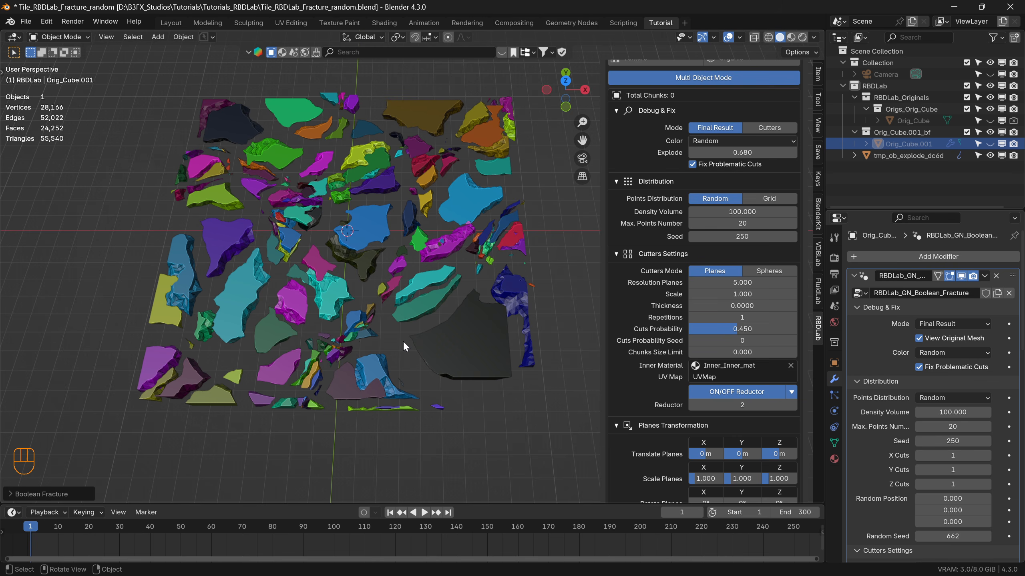
# Set the Chunks Size Limit to 10 and inspect the exploded chunks up close.
pyautogui.click(739, 352)
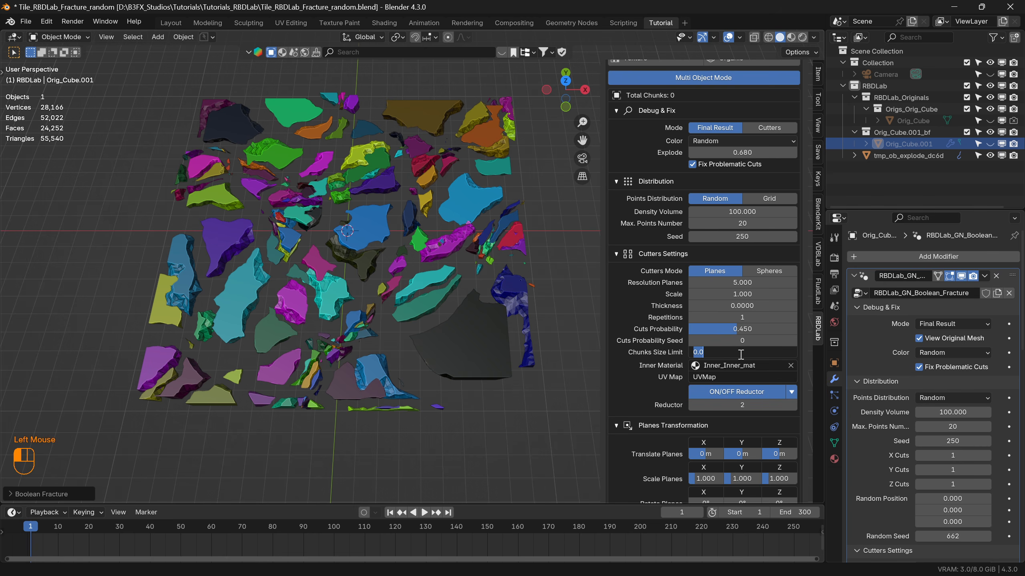
pyautogui.write('10')
pyautogui.press('Return')
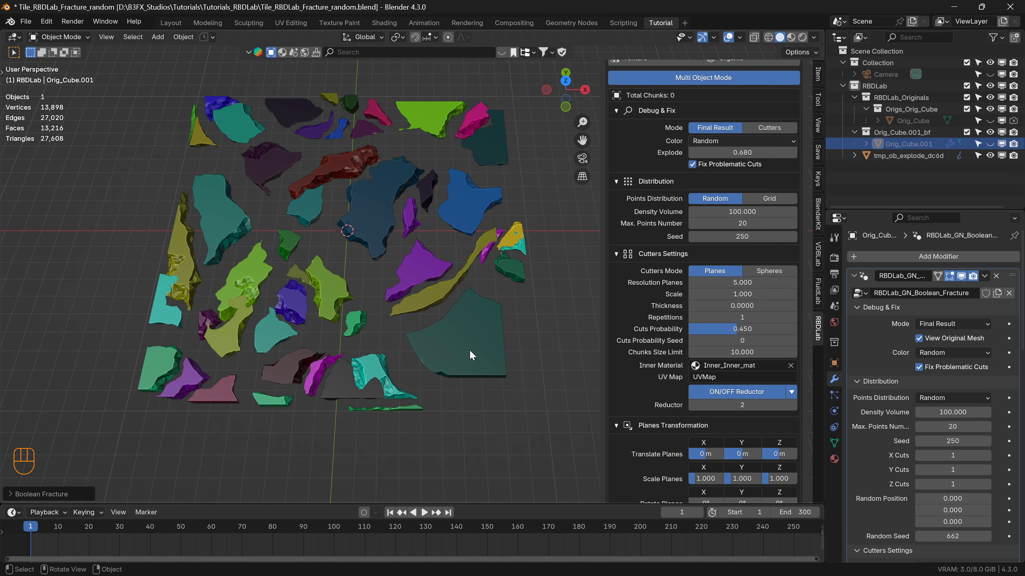
pyautogui.moveTo(440, 325); pyautogui.dragTo(395, 298, button='middle')
pyautogui.scroll(2, 391, 255)
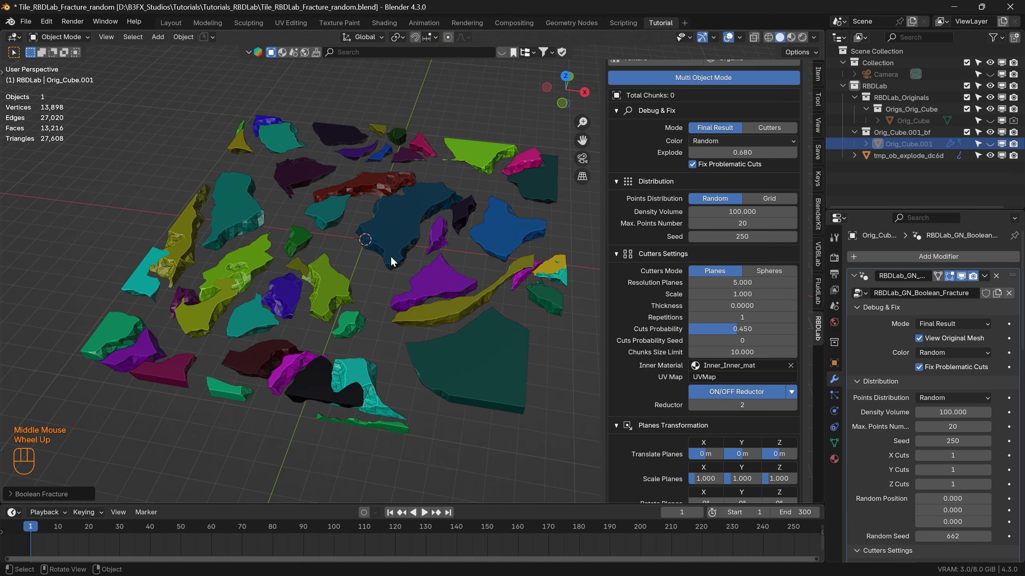
pyautogui.scroll(2, 390, 256)
pyautogui.moveTo(381, 254); pyautogui.dragTo(435, 243, button='middle')
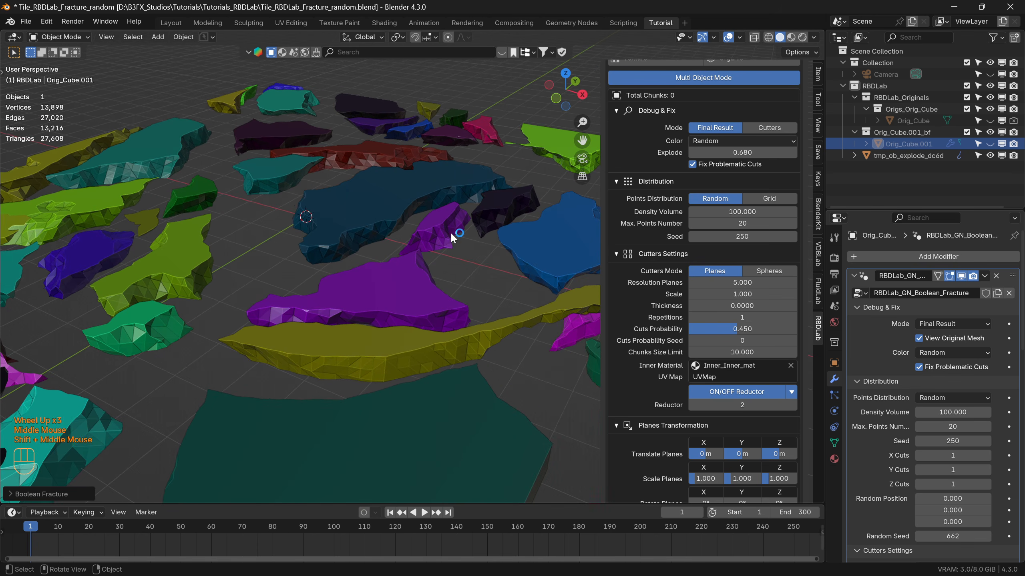
# In Material Preview, clear the cutters' Inner Material and assign Inner_Inner_mat again.
pyautogui.click(789, 37)
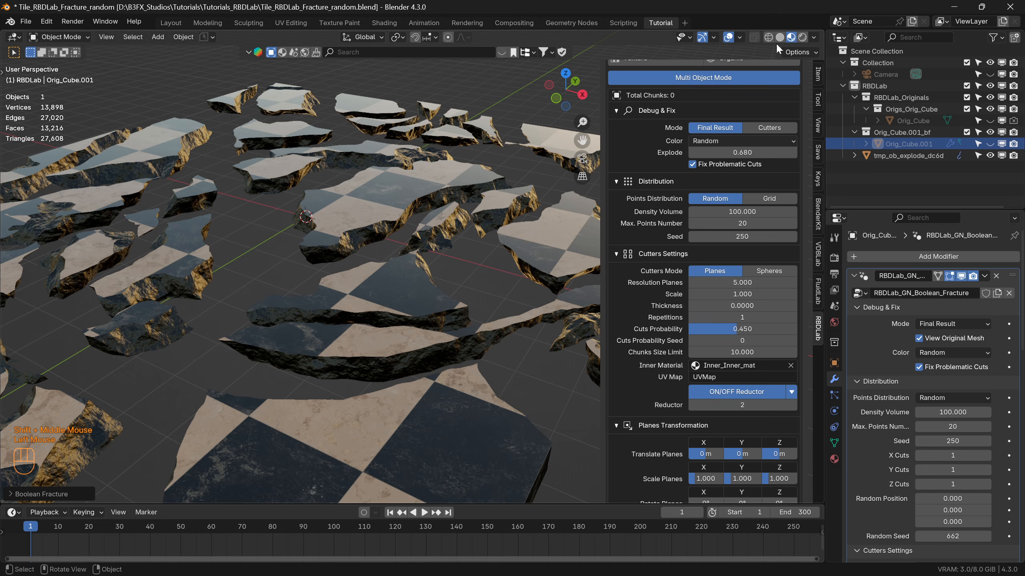
pyautogui.scroll(2, 354, 316)
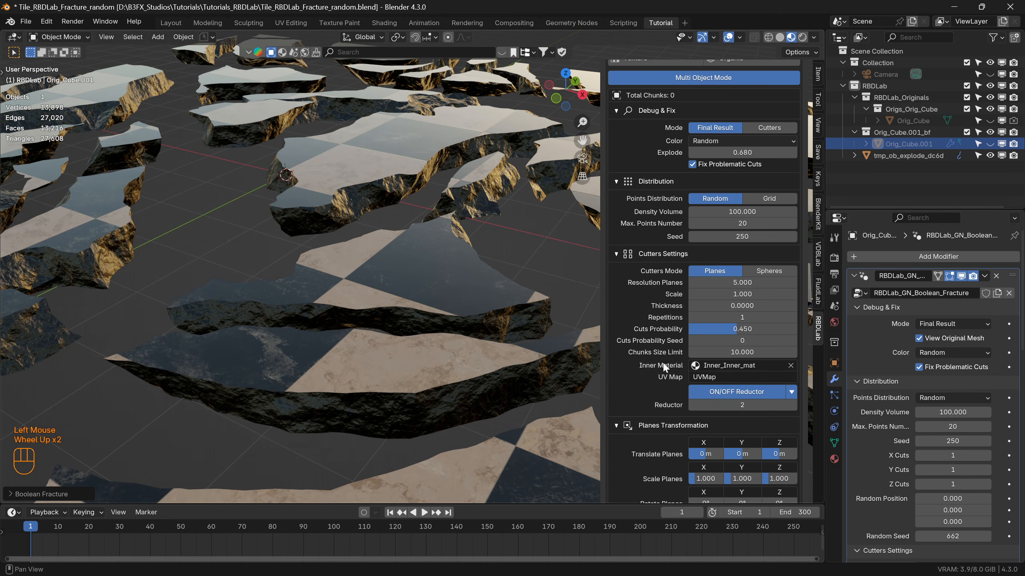
pyautogui.click(790, 366)
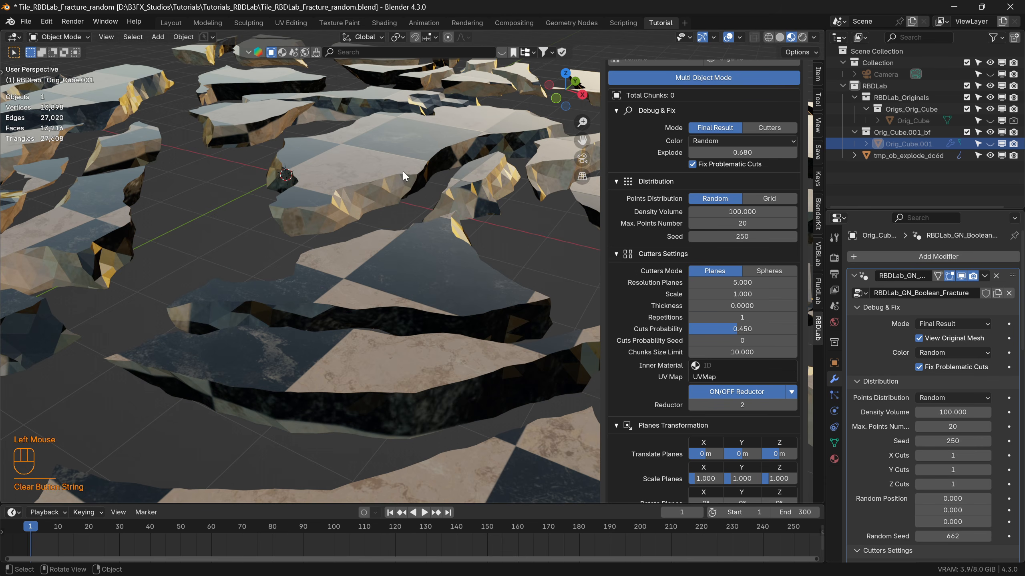
pyautogui.click(724, 364)
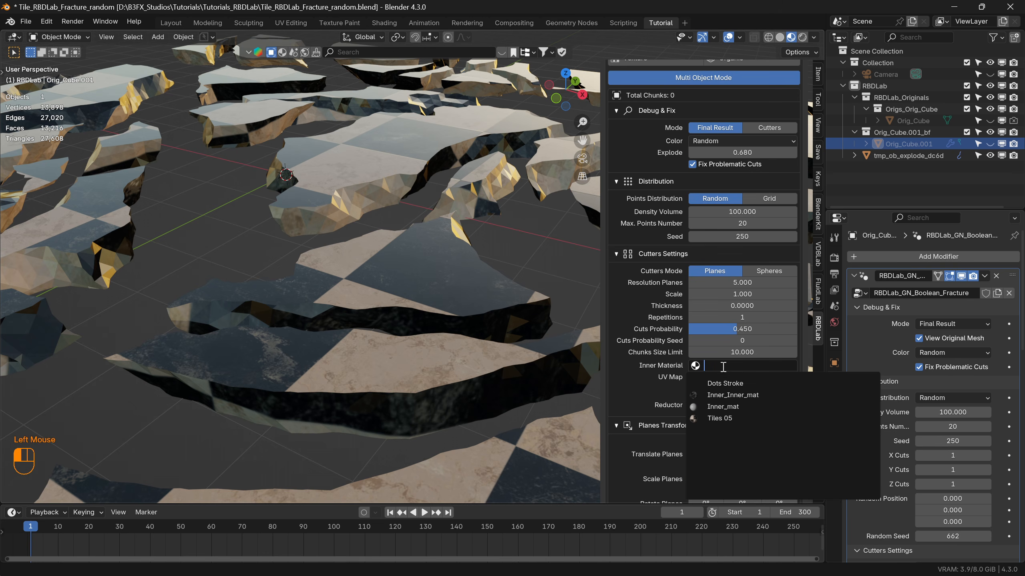
pyautogui.click(728, 395)
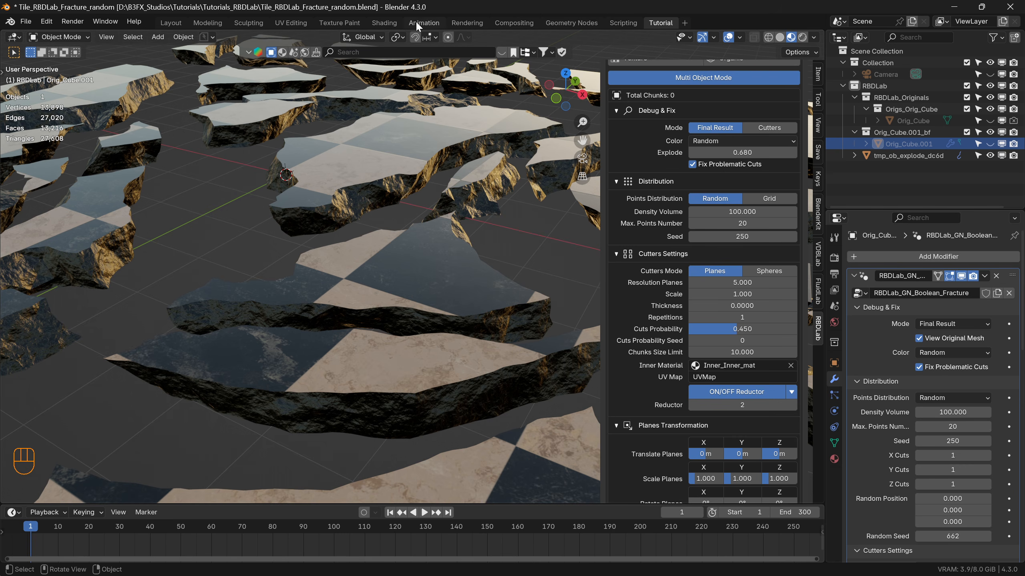
# Switch to the Shading workspace and show the chunks in Material Preview alongside the complete Inner_Inner_mat node setup.
pyautogui.click(381, 23)
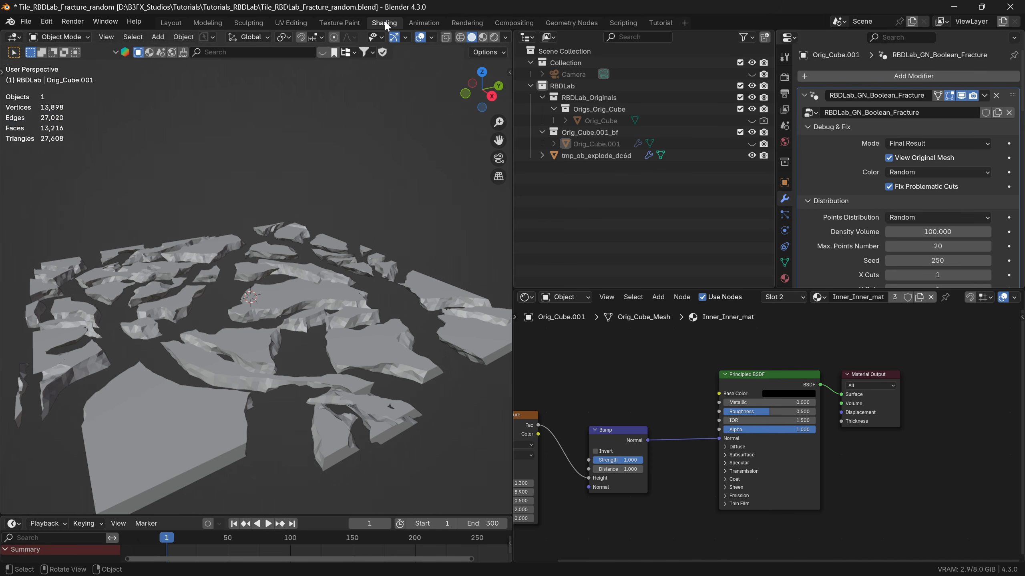
pyautogui.click(483, 38)
pyautogui.scroll(3, 279, 348)
pyautogui.keyDown('shift'); pyautogui.moveTo(341, 299); pyautogui.dragTo(264, 301, button='middle'); pyautogui.keyUp('shift')
pyautogui.scroll(3, 264, 301)
pyautogui.moveTo(797, 478); pyautogui.dragTo(850, 449, button='middle')
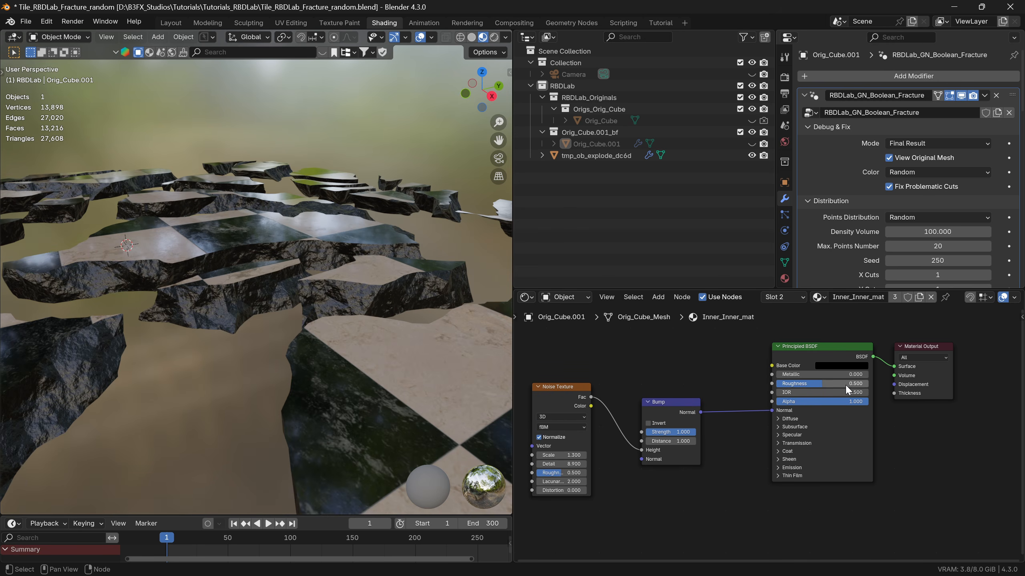
# Set the Transmission Weight of Inner_Inner_mat's Principled BSDF to 1 and show the chunks in rendered shading.
pyautogui.click(850, 366)
pyautogui.moveTo(892, 296)
pyautogui.mouseDown()
pyautogui.moveTo(892, 234)
pyautogui.moveTo(892, 295)
pyautogui.mouseUp()
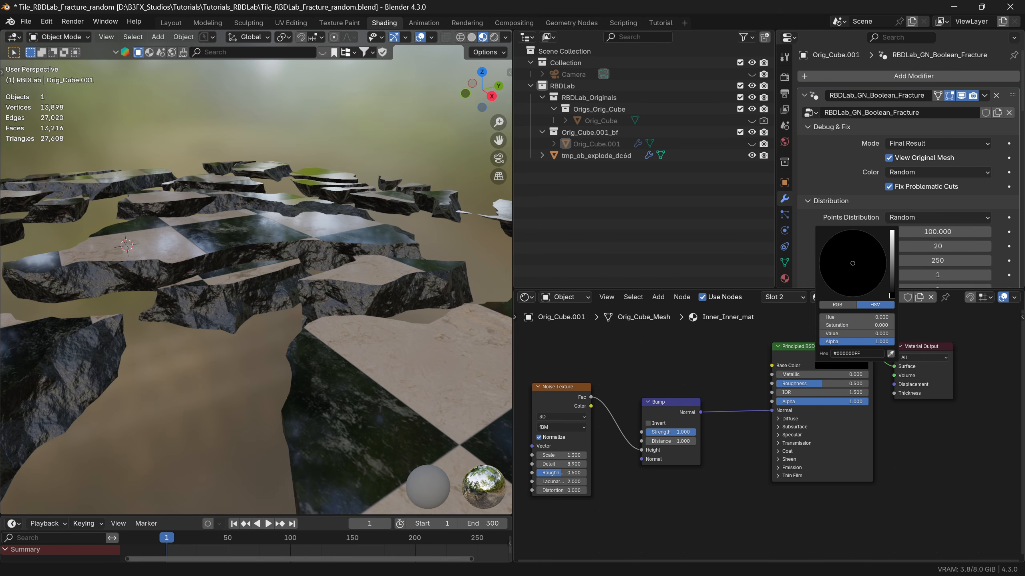
pyautogui.click(781, 443)
pyautogui.moveTo(792, 454); pyautogui.dragTo(885, 454)
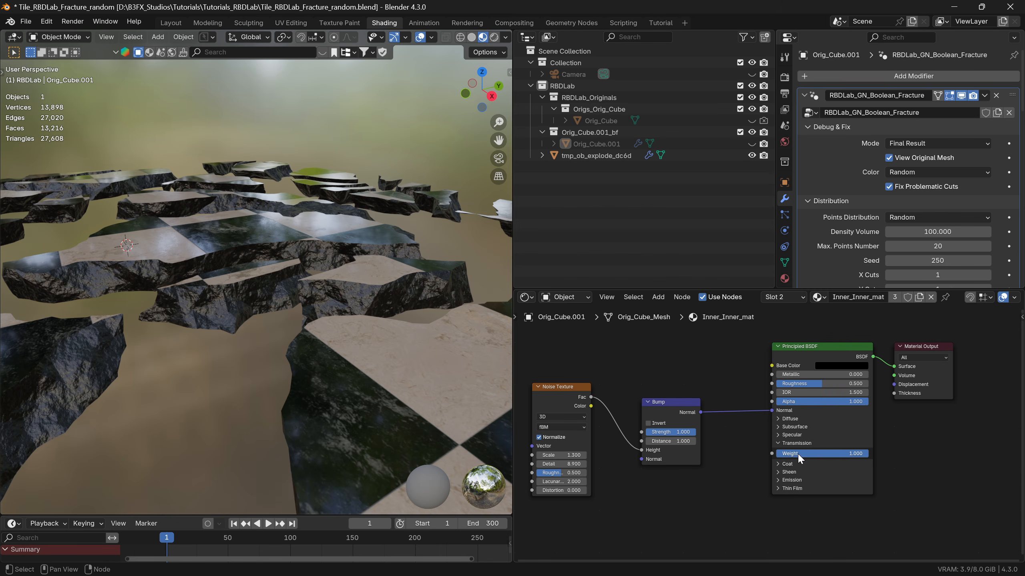
pyautogui.click(494, 37)
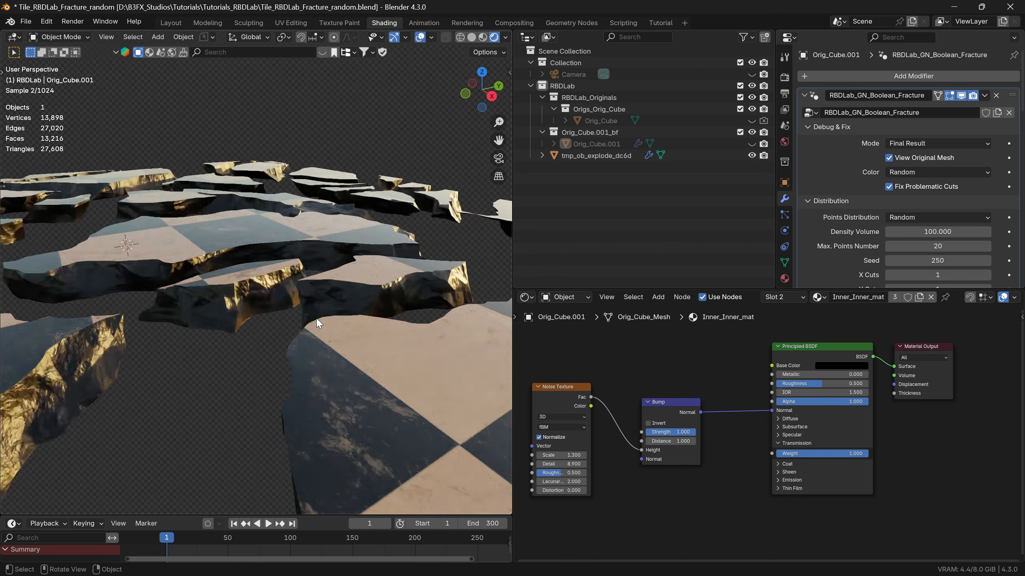
# Set the Principled BSDF's Base Color to white (FFFFFFFF) and inspect the chunks' inner faces.
pyautogui.click(841, 365)
pyautogui.click(893, 293)
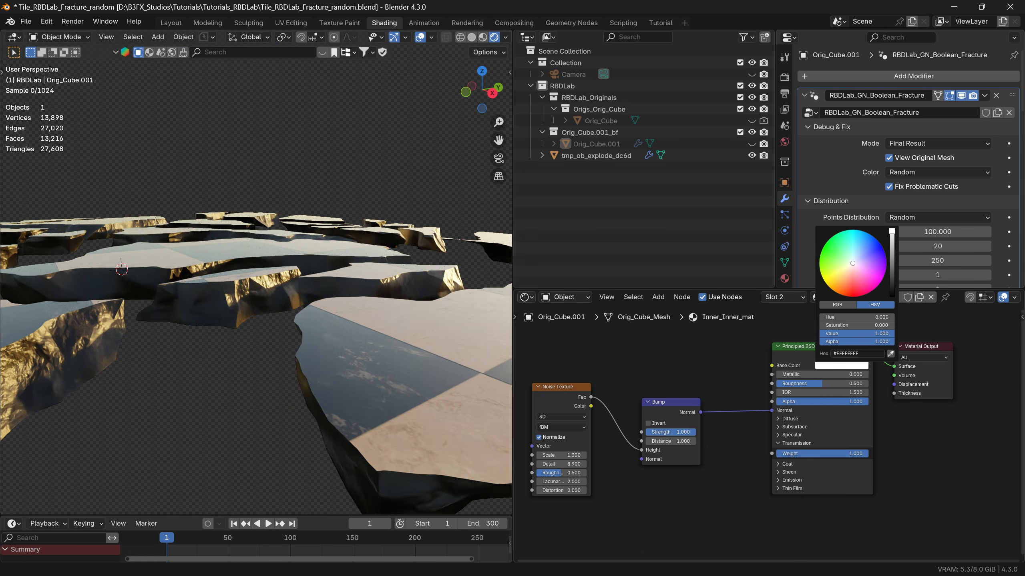
pyautogui.moveTo(142, 351); pyautogui.dragTo(179, 302, button='middle')
pyautogui.scroll(3, 194, 288)
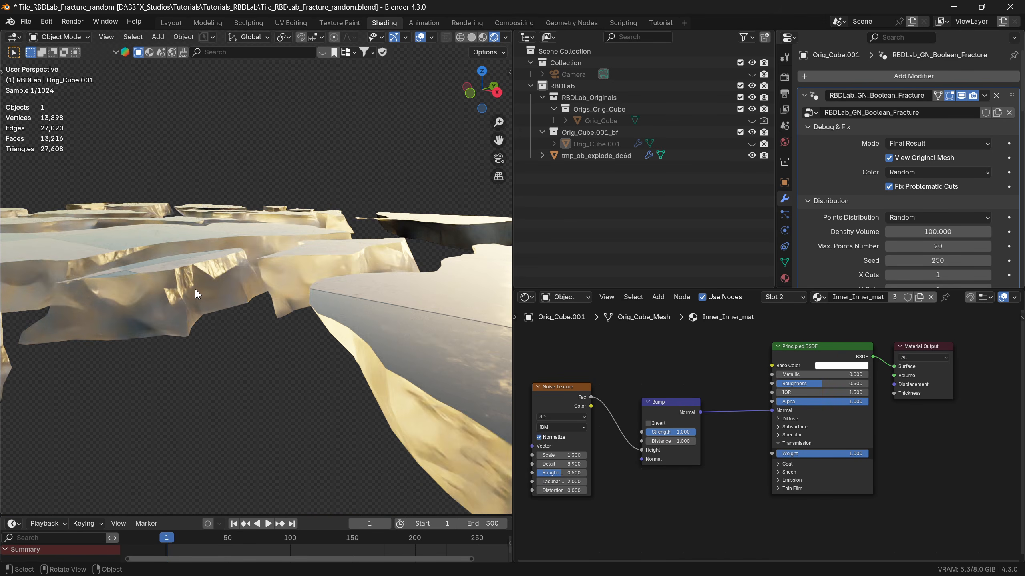
pyautogui.scroll(-5, 195, 289)
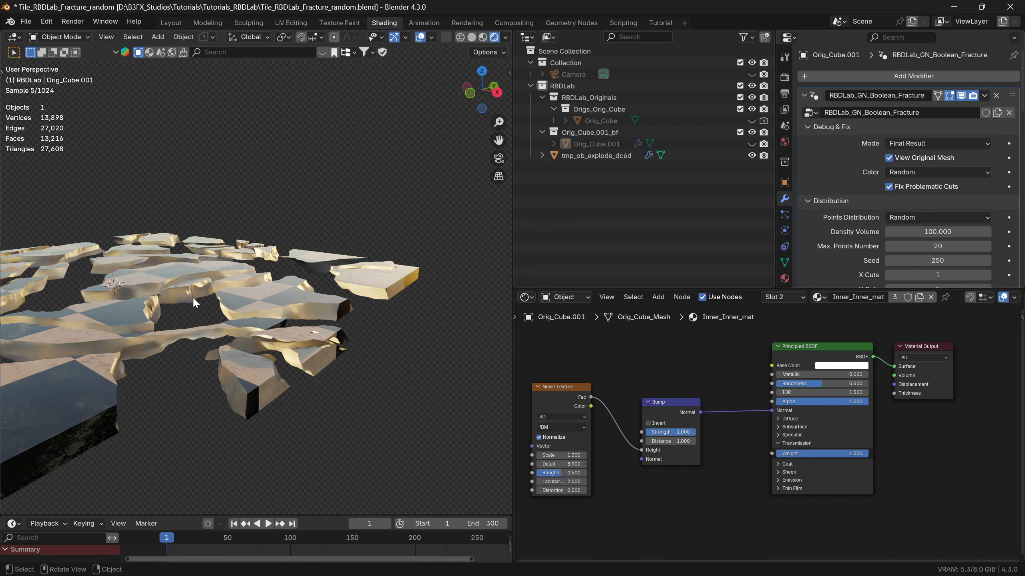
# Set the Transmission Weight of the Principled BSDF to 0.
pyautogui.click(853, 453)
pyautogui.write('0')
pyautogui.press('Return')
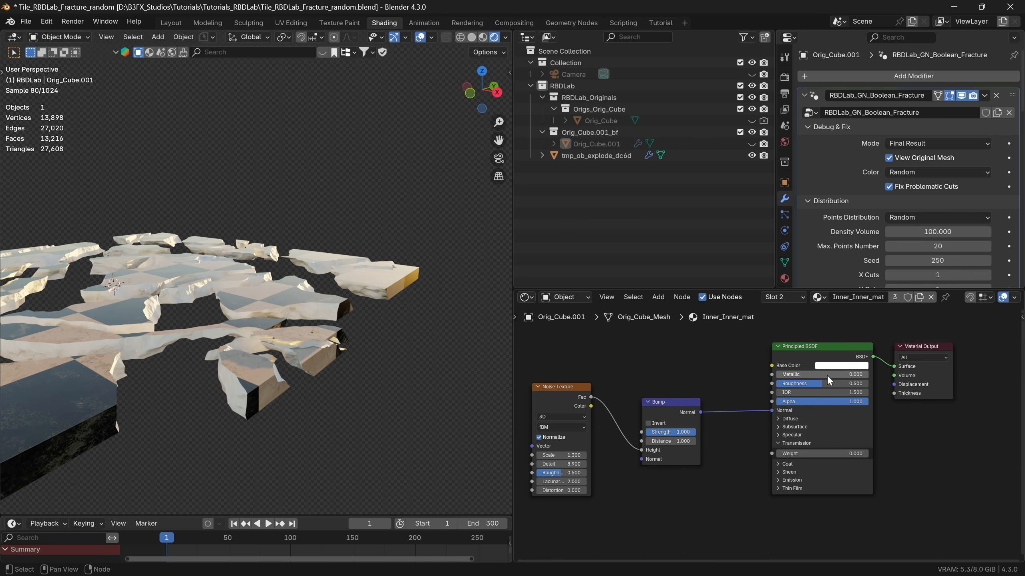
# Set the Base Color of Inner_Inner_mat's Principled BSDF to black and inspect the exploded chunks' inner faces.
pyautogui.click(841, 366)
pyautogui.moveTo(892, 233); pyautogui.dragTo(892, 297)
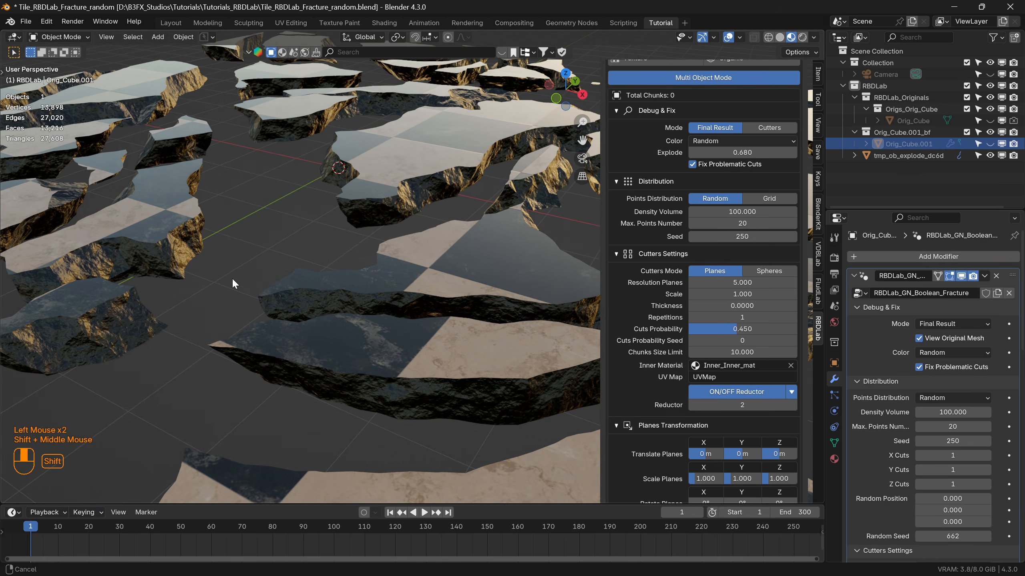
pyautogui.keyDown('shift'); pyautogui.moveTo(232, 283); pyautogui.dragTo(192, 272, button='middle'); pyautogui.keyUp('shift')
pyautogui.scroll(2, 192, 273)
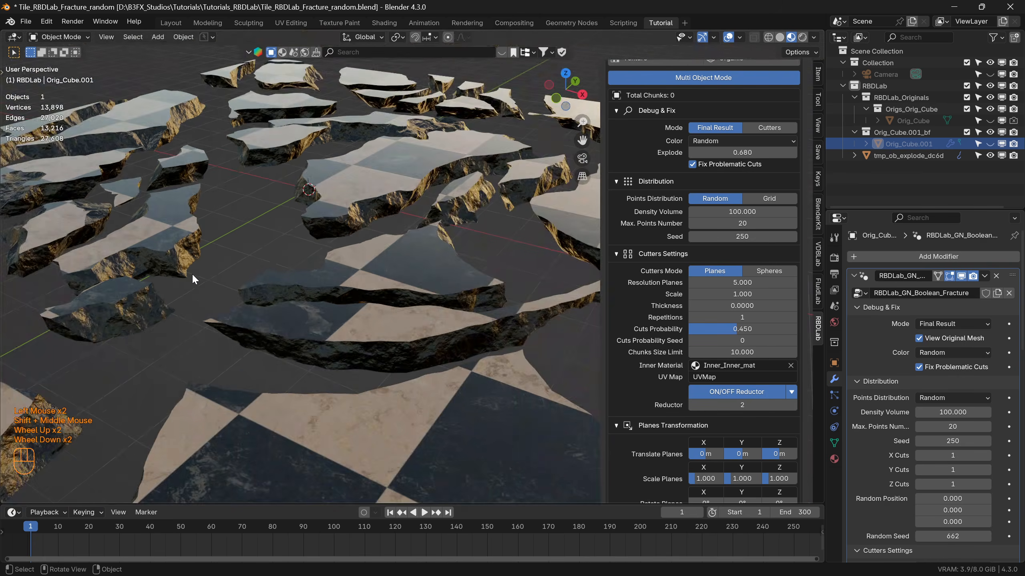
# Set Explode to 0 in the Tutorial workspace and show the UV Maps of the tile's mesh.
pyautogui.scroll(-5, 192, 274)
pyautogui.moveTo(747, 152); pyautogui.dragTo(698, 152)
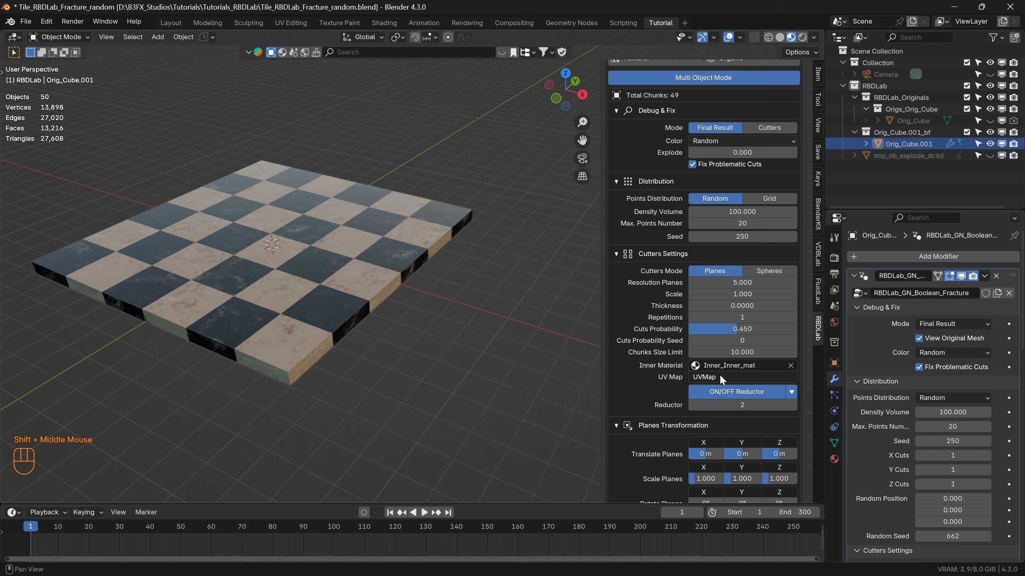
pyautogui.click(834, 443)
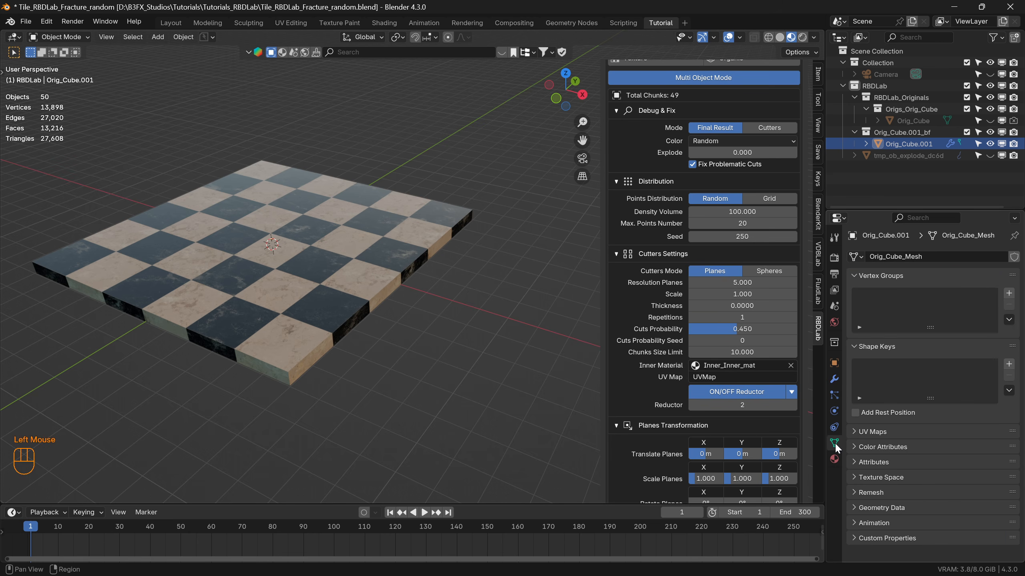
pyautogui.click(852, 431)
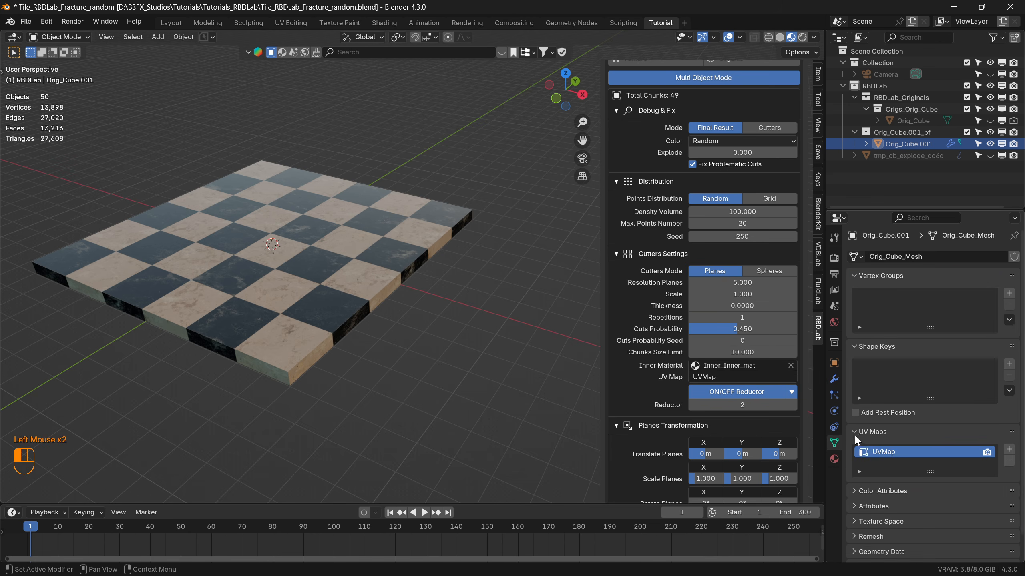
pyautogui.scroll(-2, 709, 379)
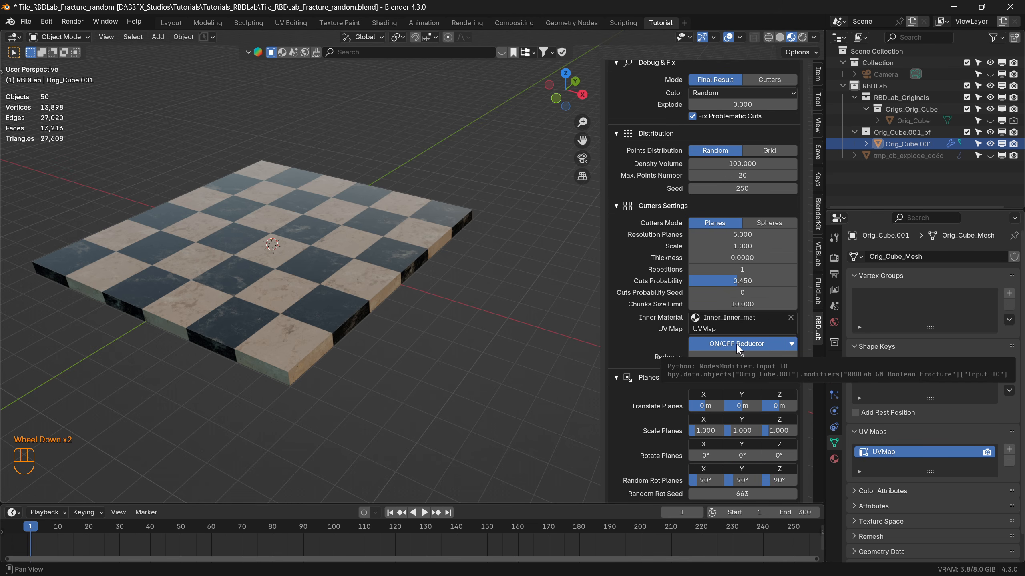
# Display the fracture's cutters instead of the final result and inspect them in solid shading.
pyautogui.scroll(4, 746, 328)
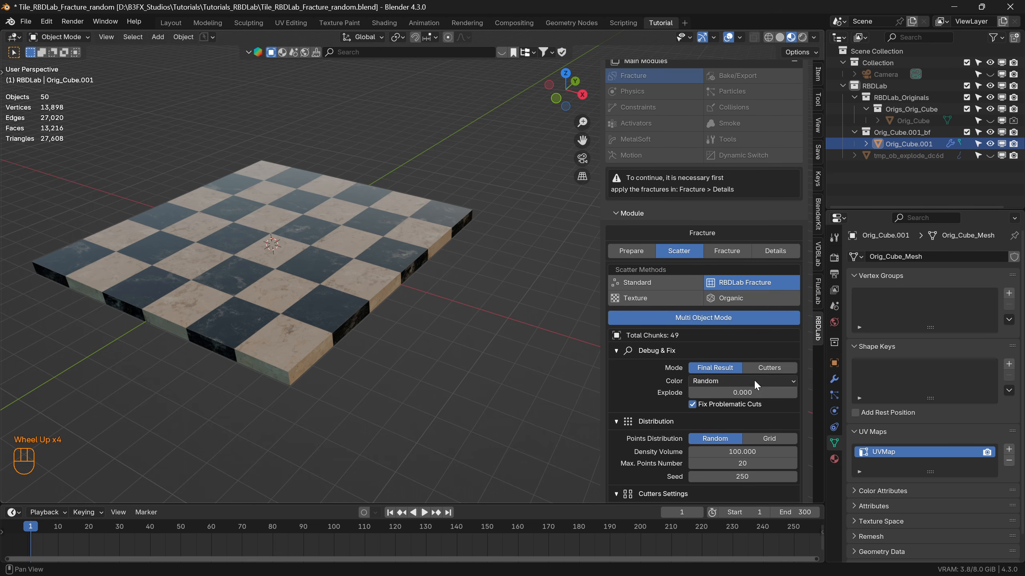
pyautogui.click(766, 367)
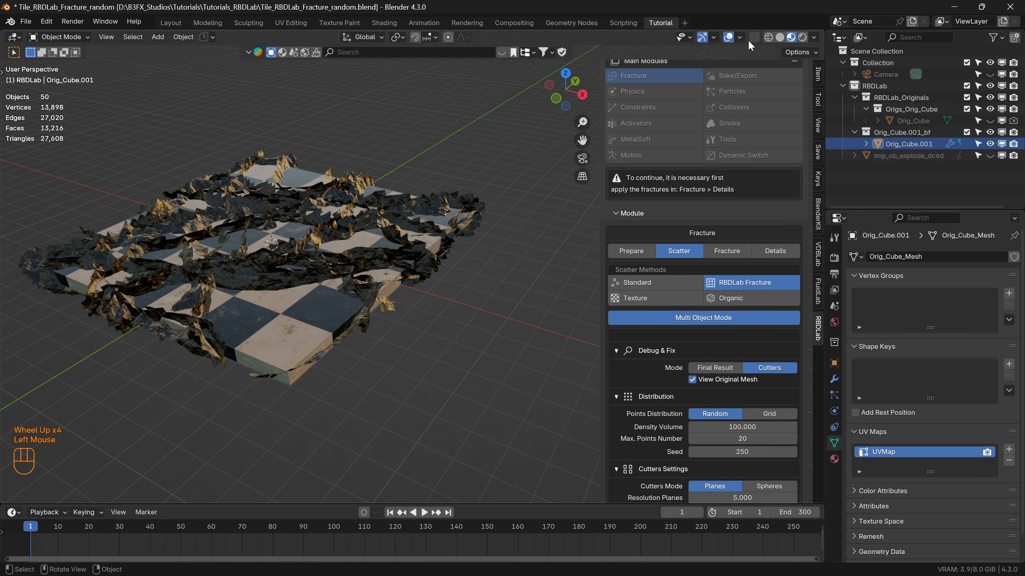
pyautogui.click(779, 37)
pyautogui.moveTo(311, 278); pyautogui.dragTo(328, 286, button='middle')
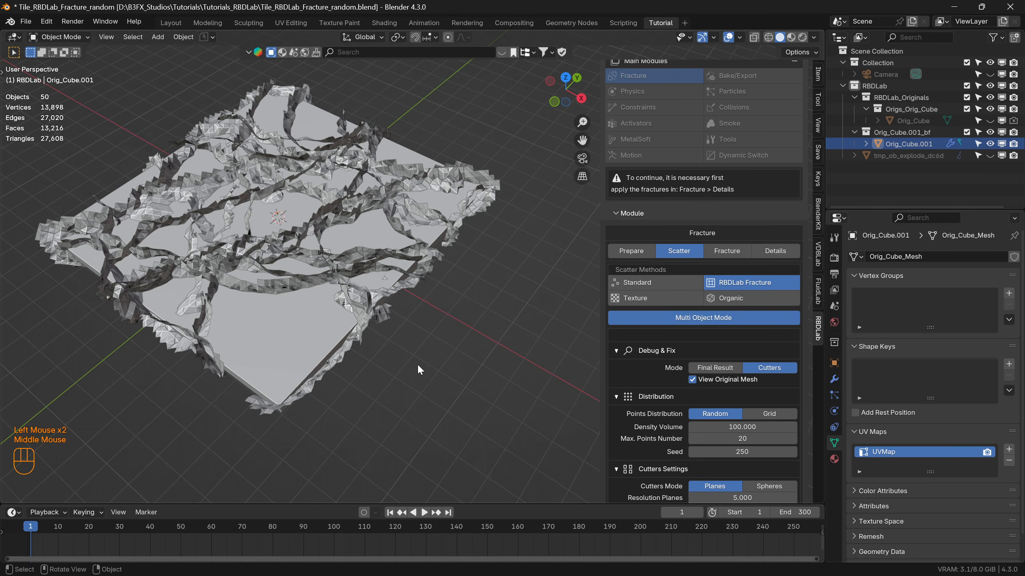
pyautogui.scroll(-4, 728, 403)
pyautogui.moveTo(272, 202); pyautogui.dragTo(289, 275, button='middle')
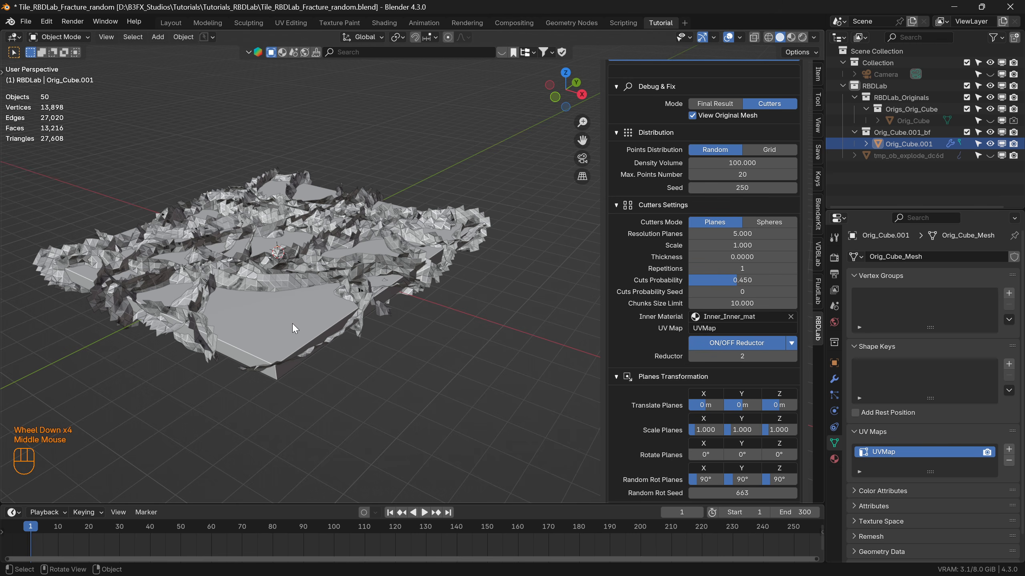
# Turn off the cutters' Reductor and inspect the full extent of the cutting planes.
pyautogui.click(729, 343)
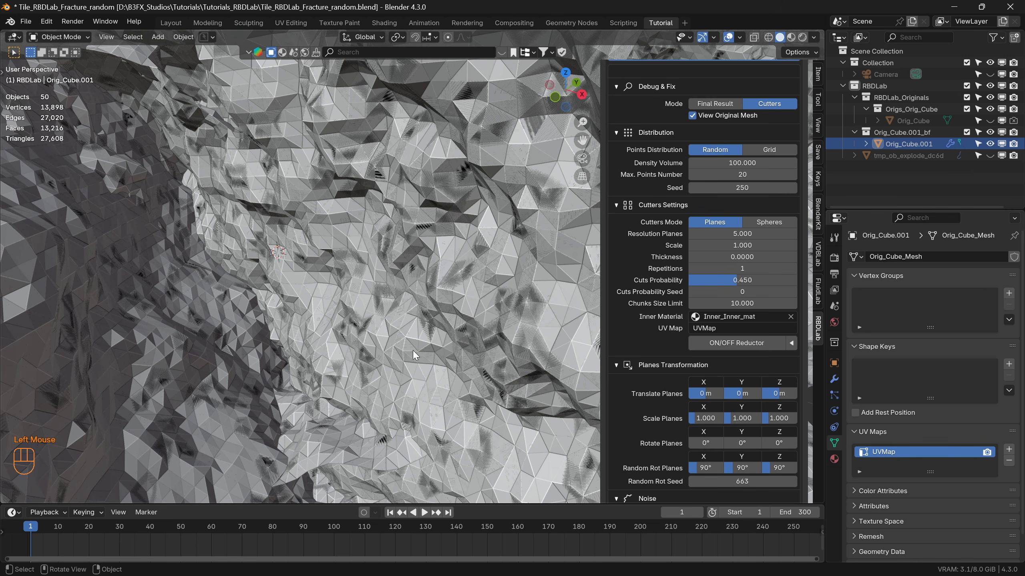
pyautogui.scroll(-8, 394, 351)
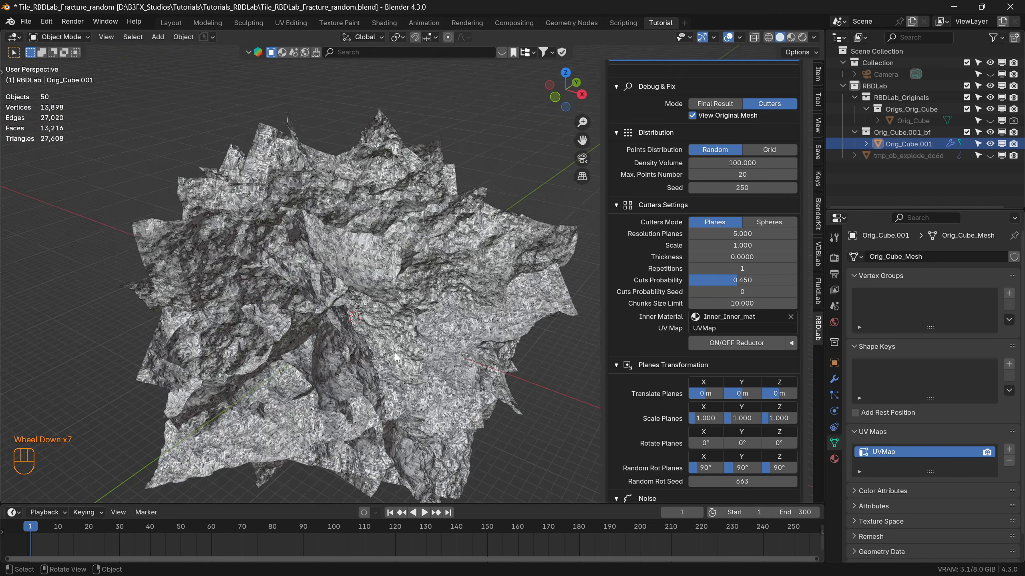
pyautogui.moveTo(395, 353); pyautogui.dragTo(374, 303, button='middle')
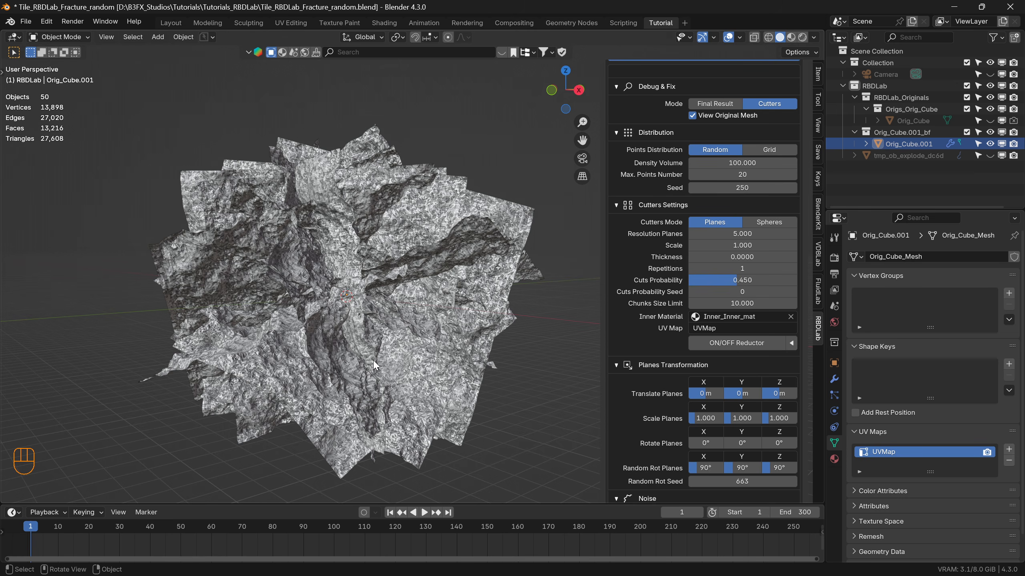
# Turn the Reductor back on and inspect the trimmed cutters around the tile.
pyautogui.click(737, 343)
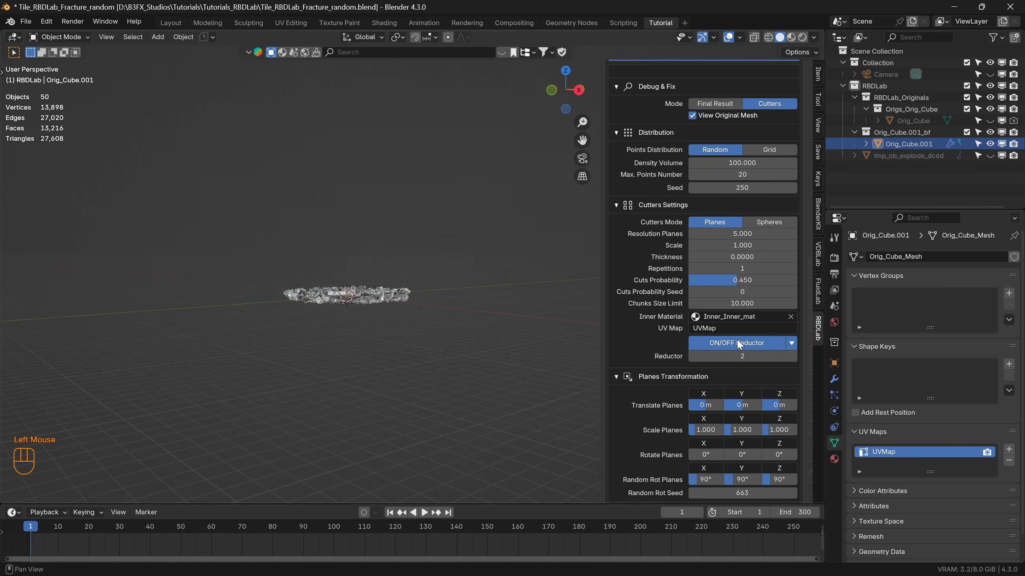
pyautogui.scroll(2, 350, 288)
pyautogui.moveTo(351, 288); pyautogui.dragTo(354, 326, button='middle')
pyautogui.scroll(1, 354, 325)
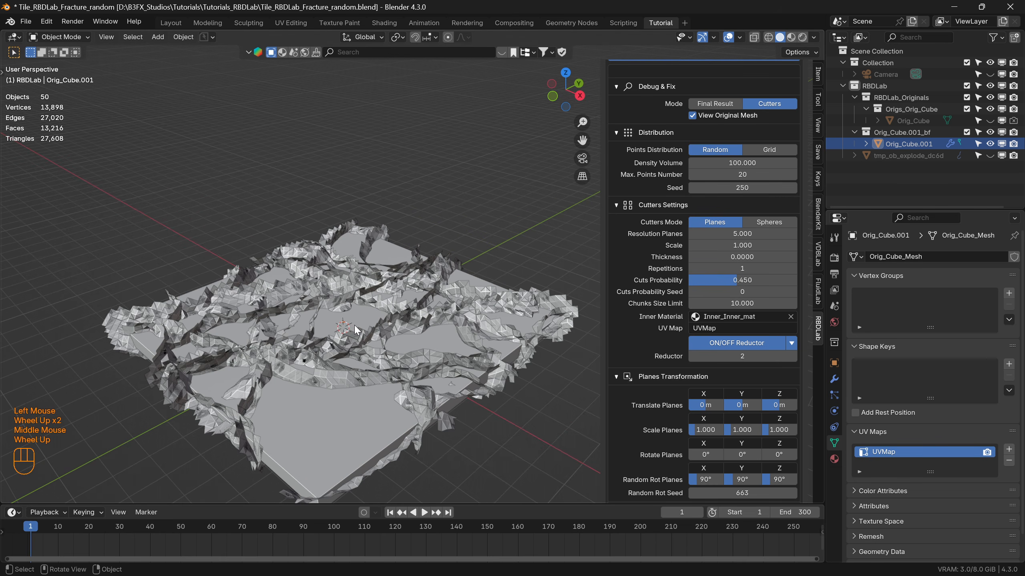
# Review the fracture's Cutters Settings, Planes Transformation, Noise and Shade Smooth parameters and the apply options.
pyautogui.scroll(-1, 752, 347)
pyautogui.scroll(-3, 750, 349)
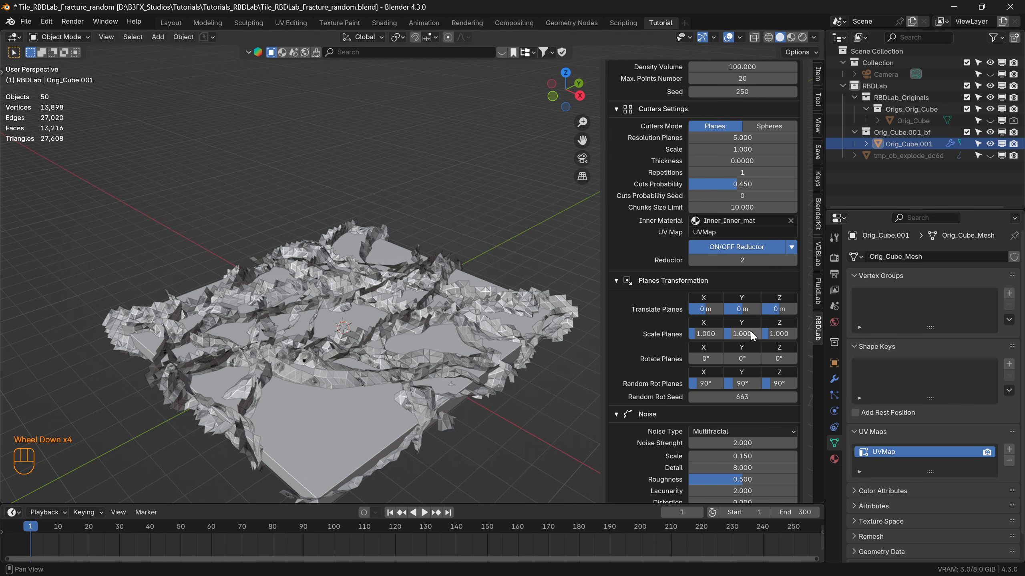
pyautogui.scroll(-2, 751, 335)
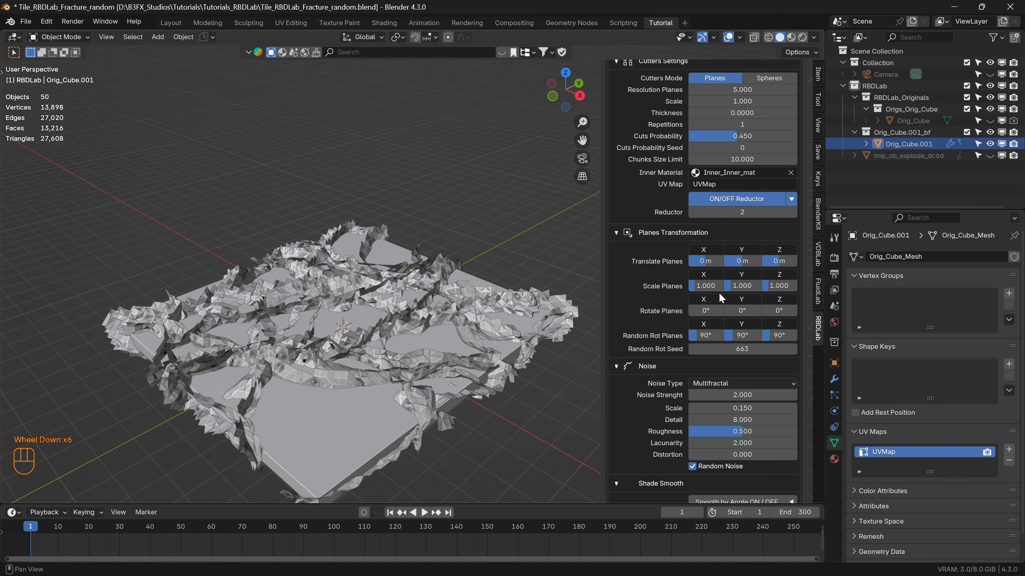
pyautogui.scroll(4, 751, 304)
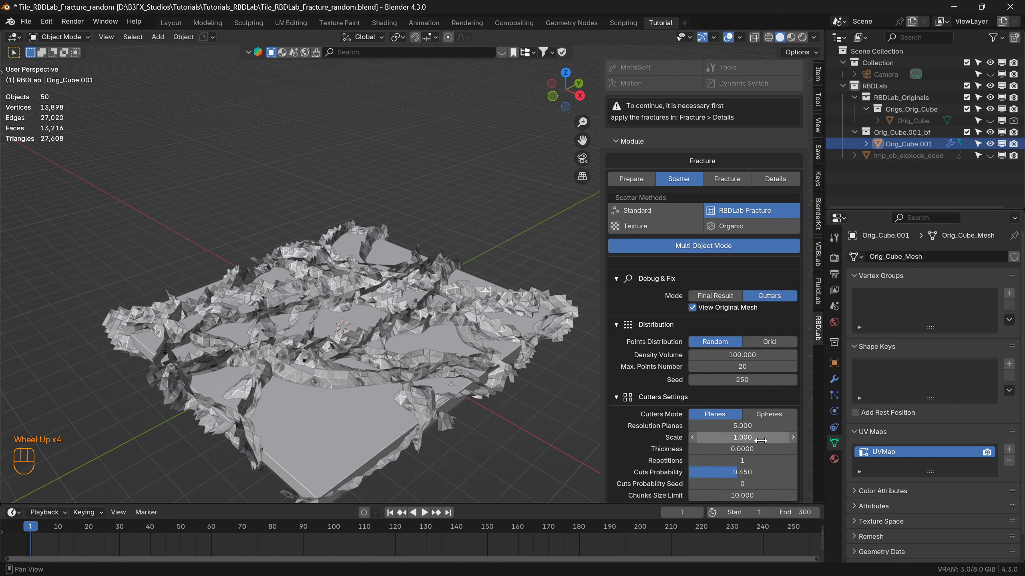
pyautogui.scroll(-7, 762, 437)
pyautogui.scroll(-3, 750, 392)
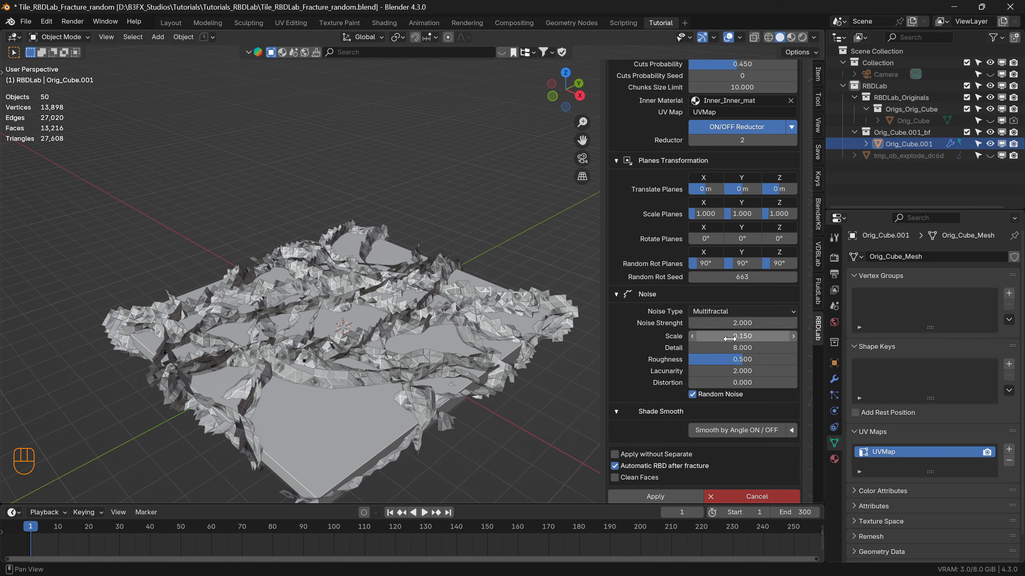
pyautogui.scroll(-3, 647, 421)
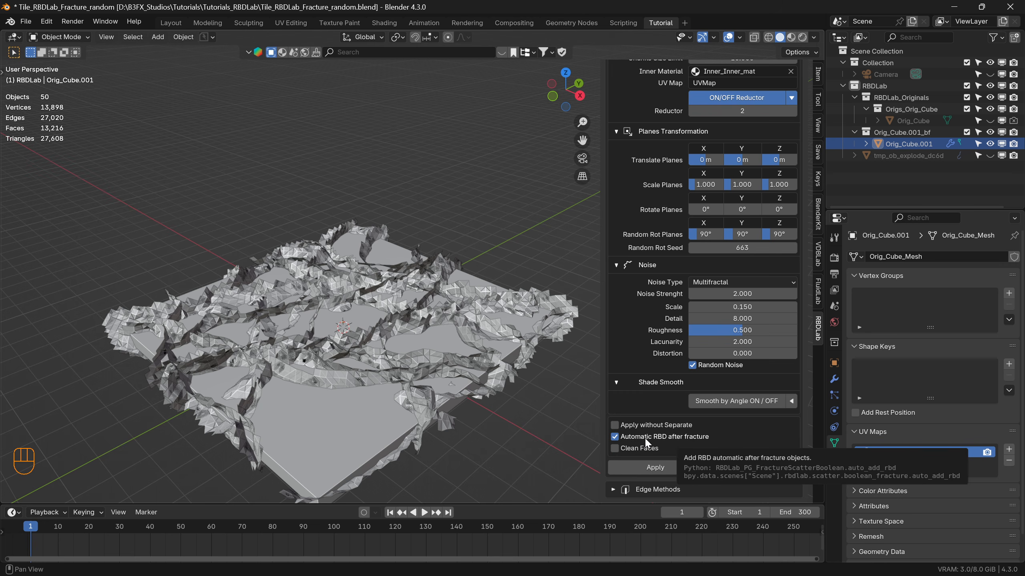
# Disable Automatic RBD after fracture, apply the fracture and inspect the separated chunks.
pyautogui.click(614, 436)
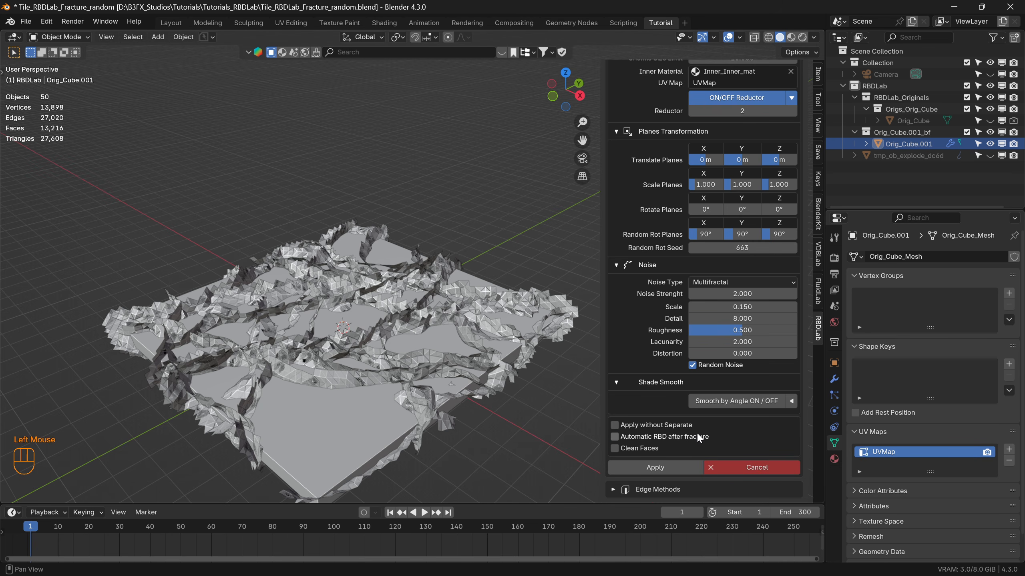
pyautogui.click(658, 469)
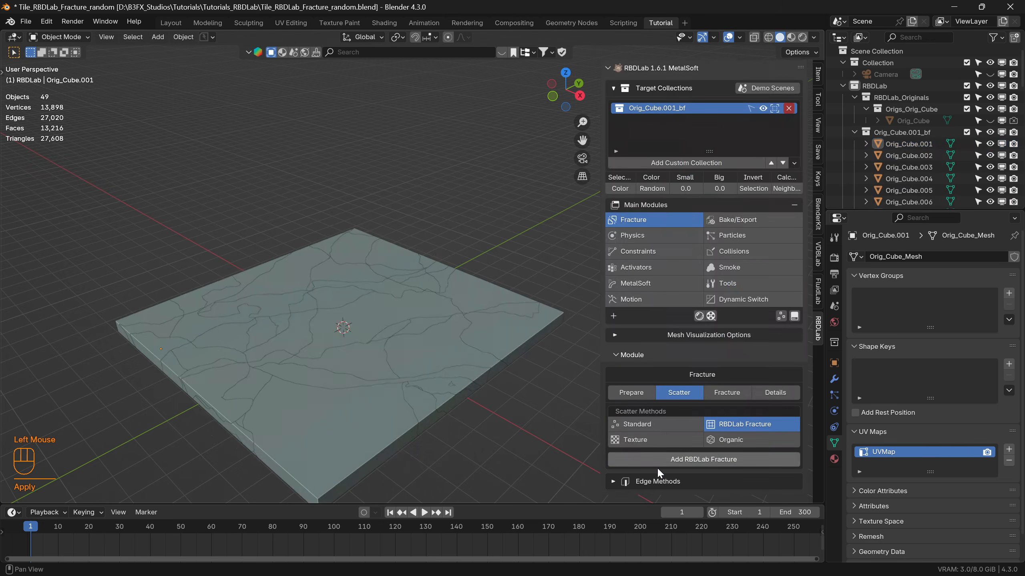
pyautogui.scroll(2, 691, 202)
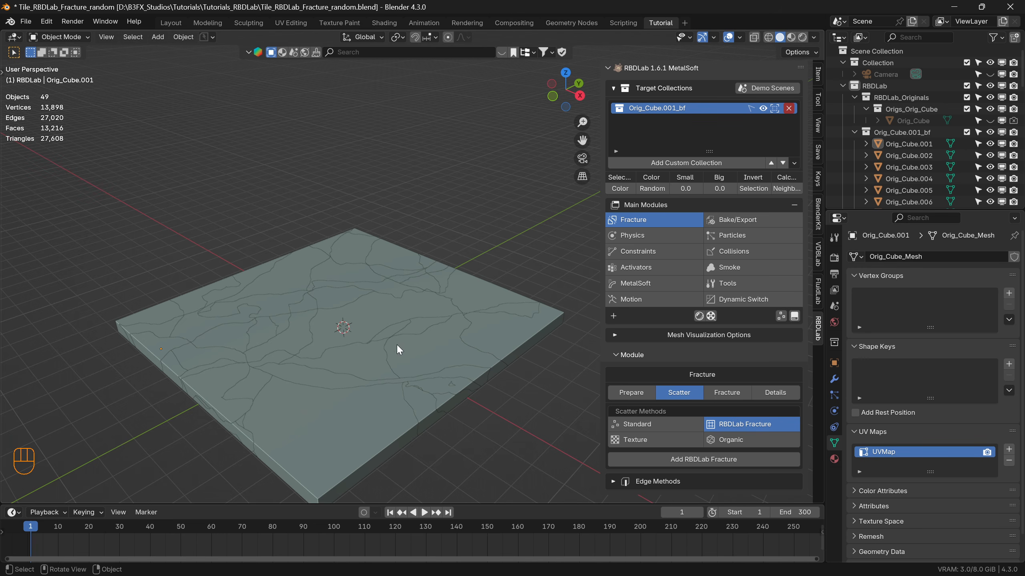
pyautogui.keyDown('shift'); pyautogui.moveTo(387, 388); pyautogui.dragTo(349, 323, button='middle'); pyautogui.keyUp('shift')
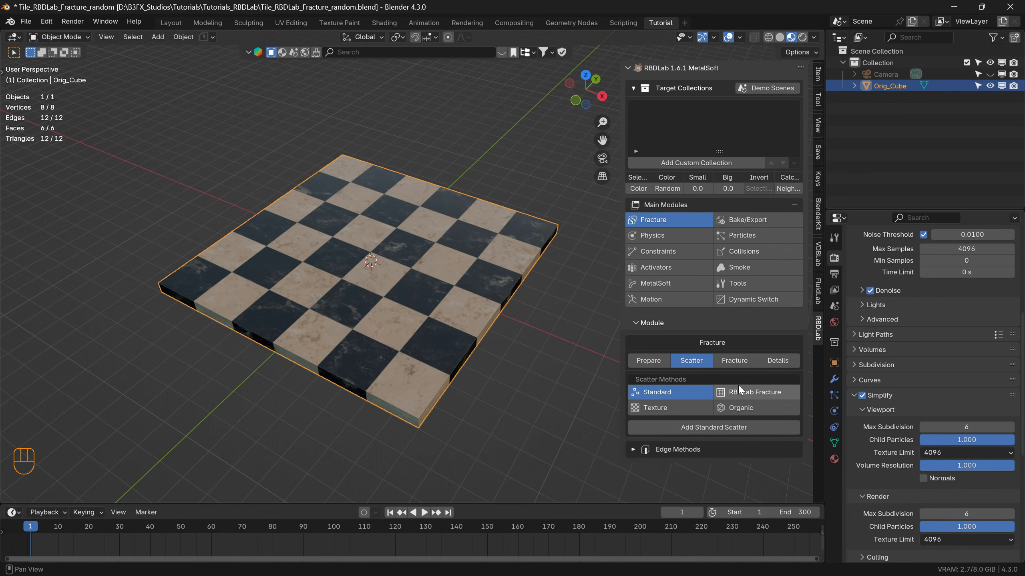
# Add an RBDLab Fracture without Single Output to the unfractured Orig_Cube tile and show its cutters in solid shading.
pyautogui.click(759, 392)
pyautogui.click(724, 426)
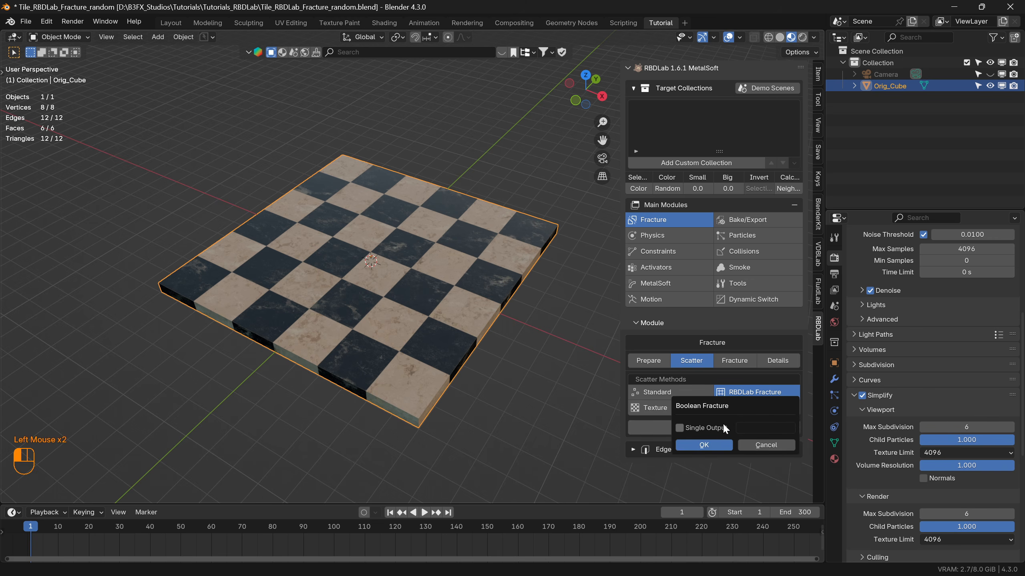
pyautogui.click(709, 445)
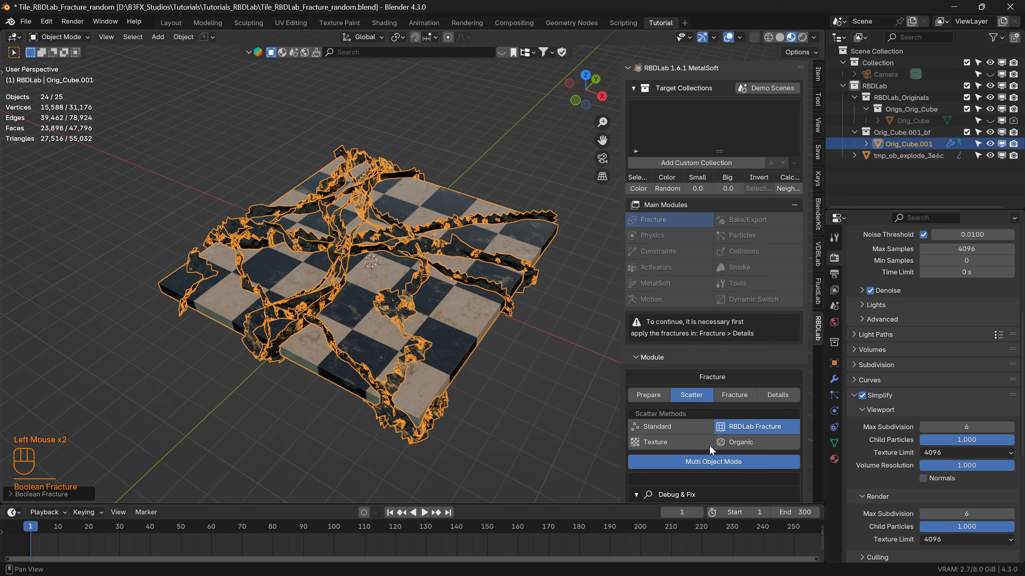
pyautogui.scroll(-2, 747, 402)
pyautogui.scroll(-2, 762, 425)
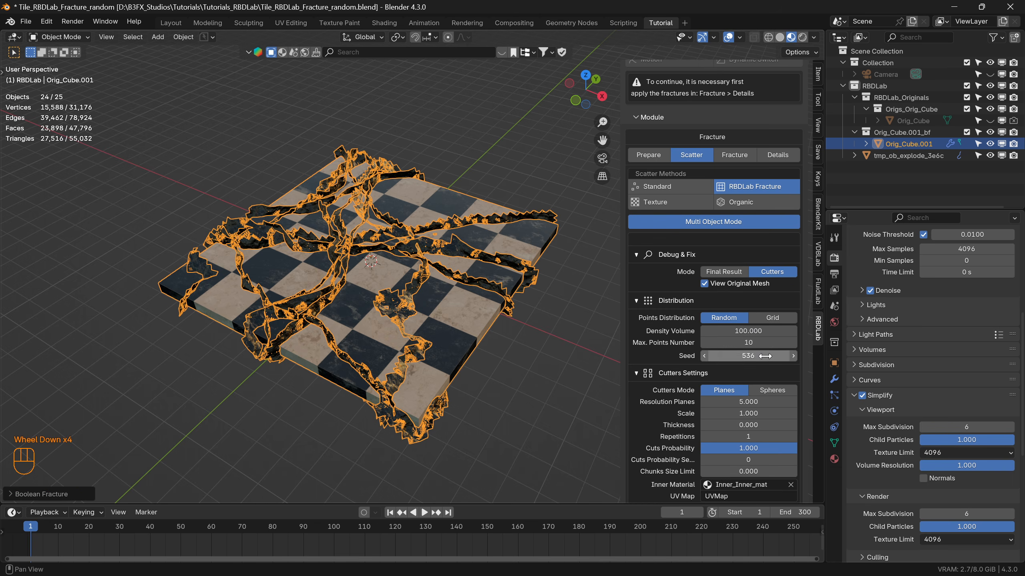
pyautogui.click(780, 37)
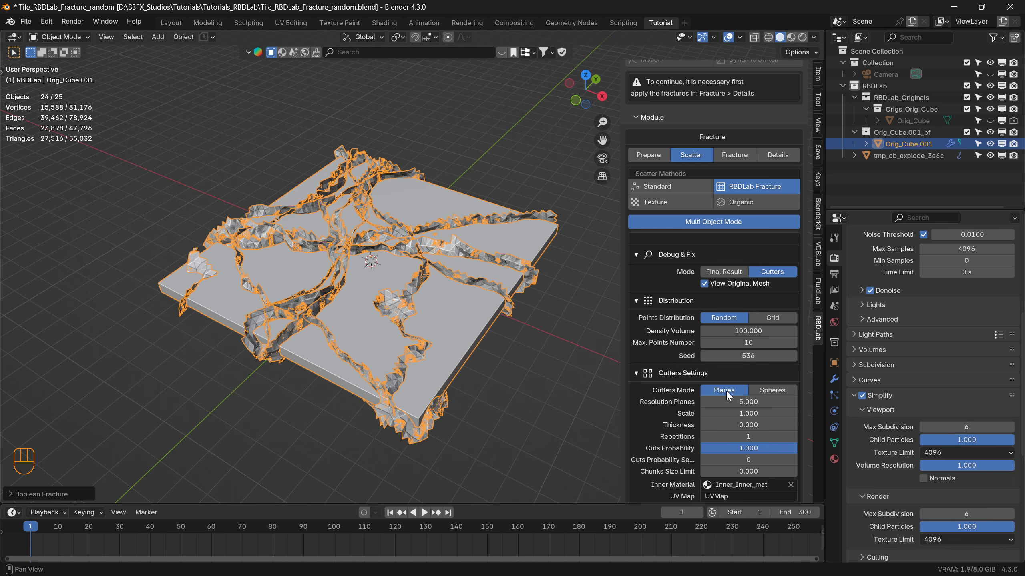
# Switch the Cutters Mode to Spheres and set the spheres' radius to 3 m.
pyautogui.click(776, 389)
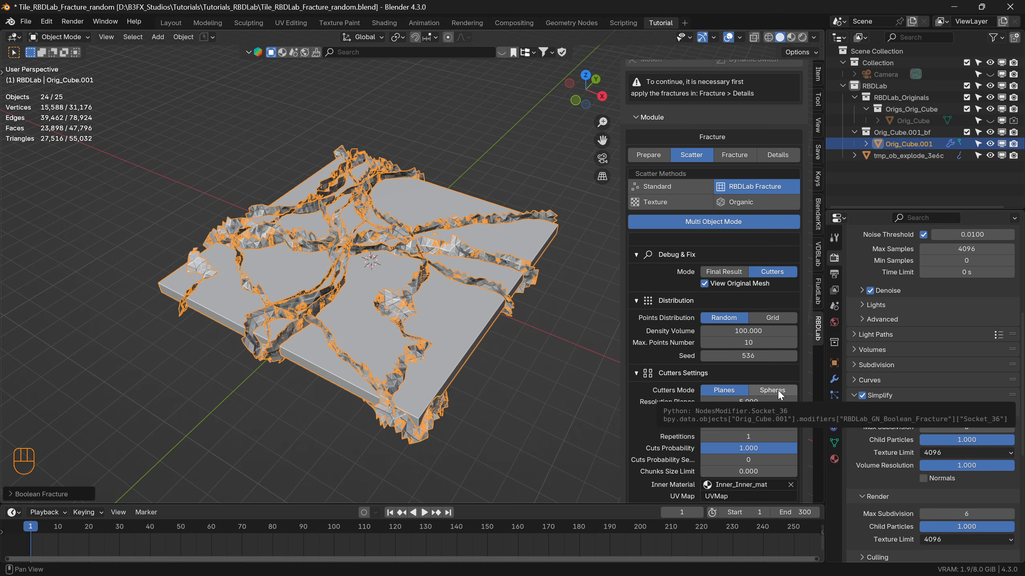
pyautogui.scroll(-2, 748, 387)
pyautogui.click(749, 366)
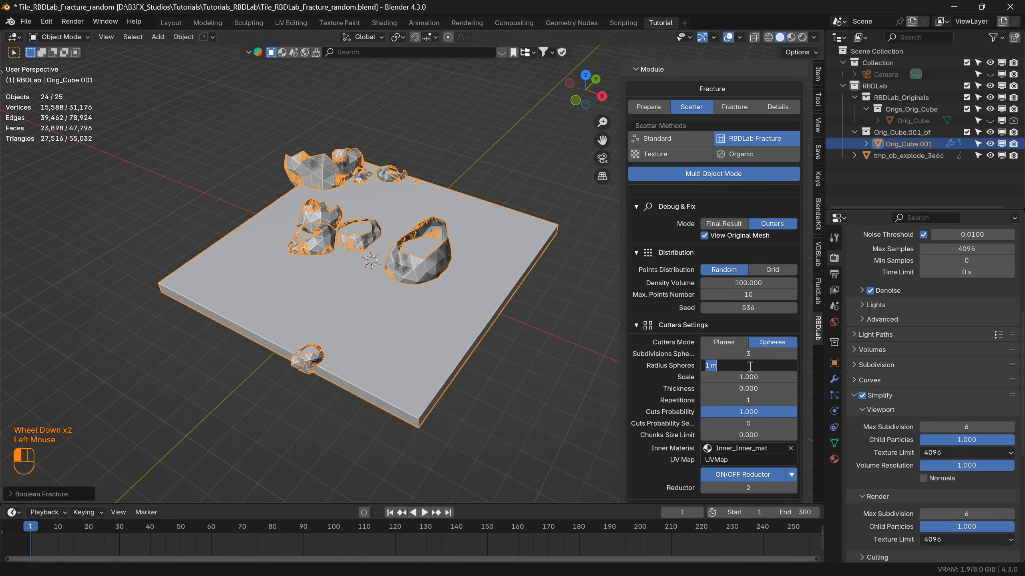
pyautogui.write('3')
pyautogui.press('Return')
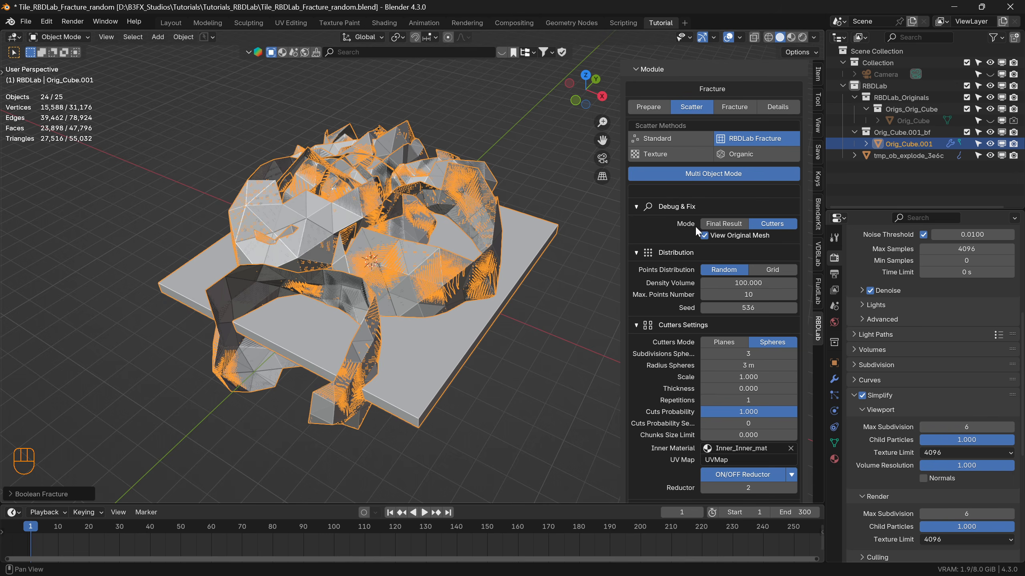
# Show the final result of the sphere cuts and set the spheres' subdivisions to 5.
pyautogui.click(723, 224)
pyautogui.moveTo(377, 260); pyautogui.dragTo(393, 303, button='middle')
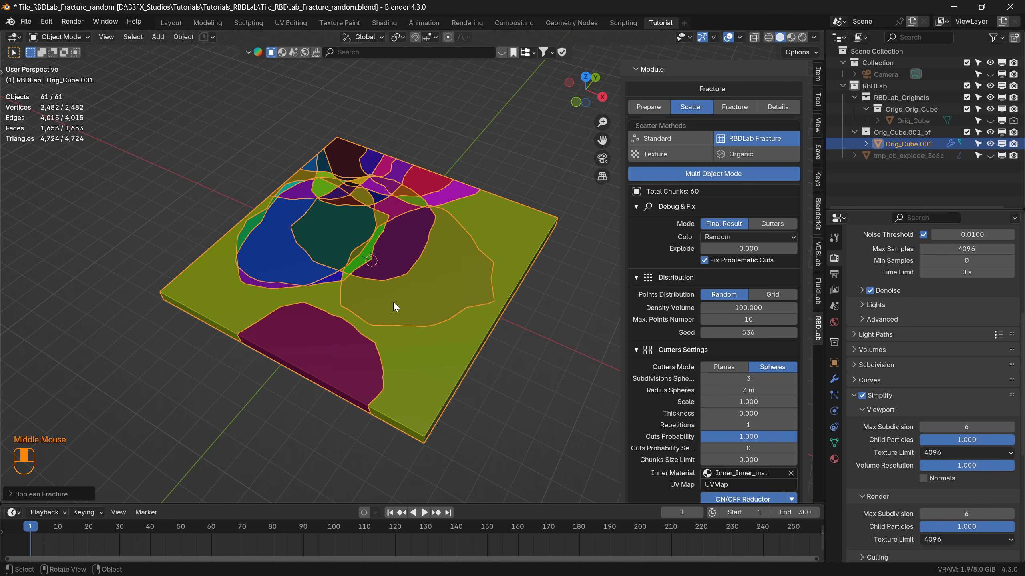
pyautogui.click(749, 378)
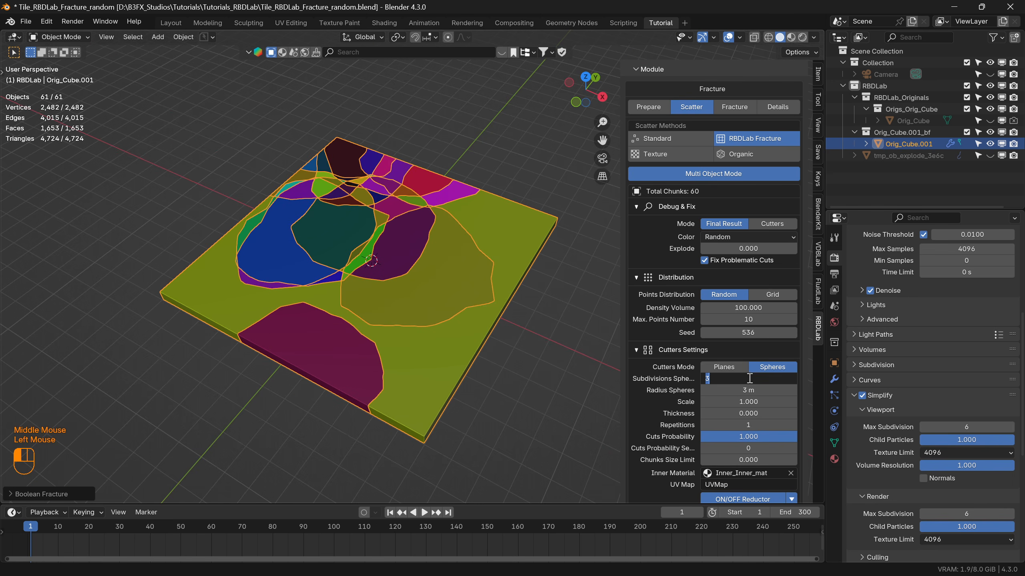
pyautogui.write('5')
pyautogui.press('Return')
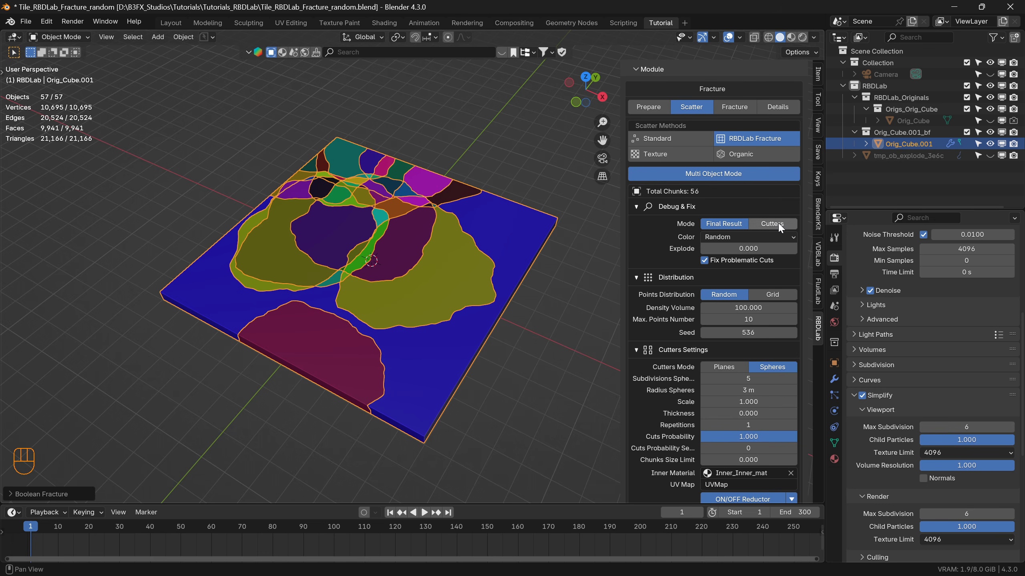
# Display the sphere cutters again, turn off the Reductor and inspect the complete spheres over the tile.
pyautogui.click(772, 223)
pyautogui.scroll(-3, 744, 388)
pyautogui.click(746, 331)
pyautogui.moveTo(330, 245); pyautogui.dragTo(415, 242, button='middle')
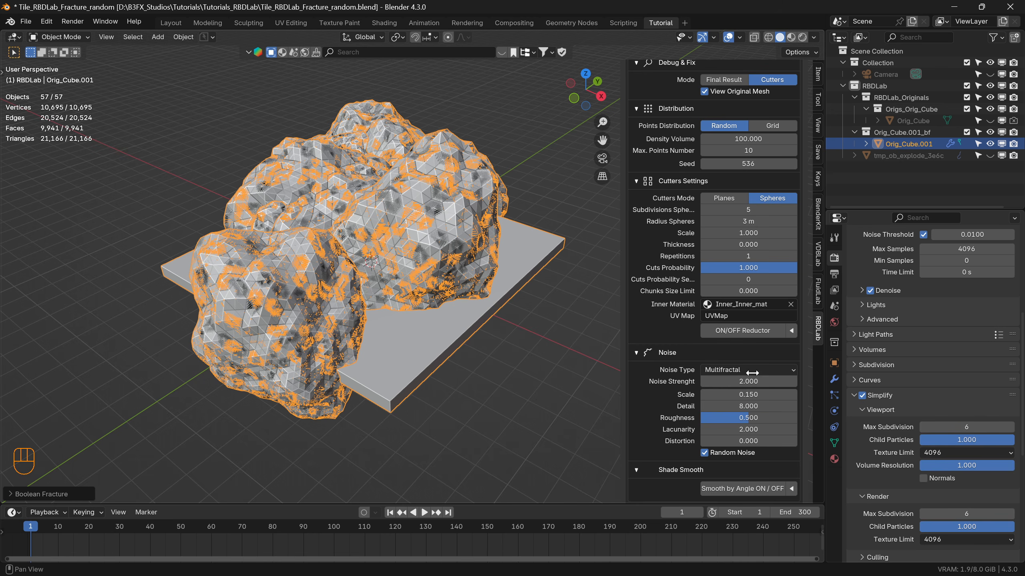
pyautogui.scroll(2, 749, 253)
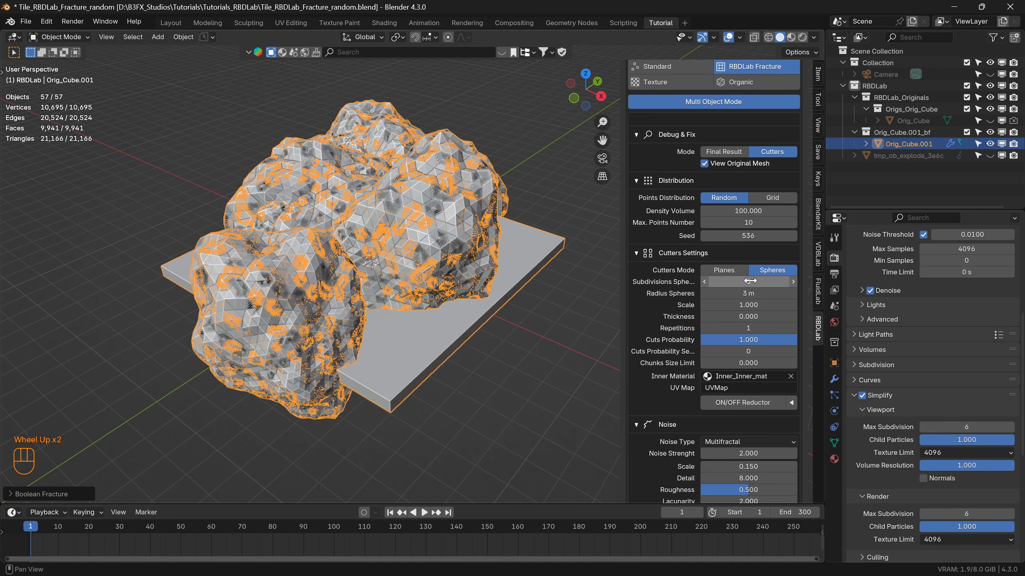
# Try 6 subdivisions on the sphere cutters, inspect them from another angle, and restore the subdivisions to 5.
pyautogui.click(751, 282)
pyautogui.write('6')
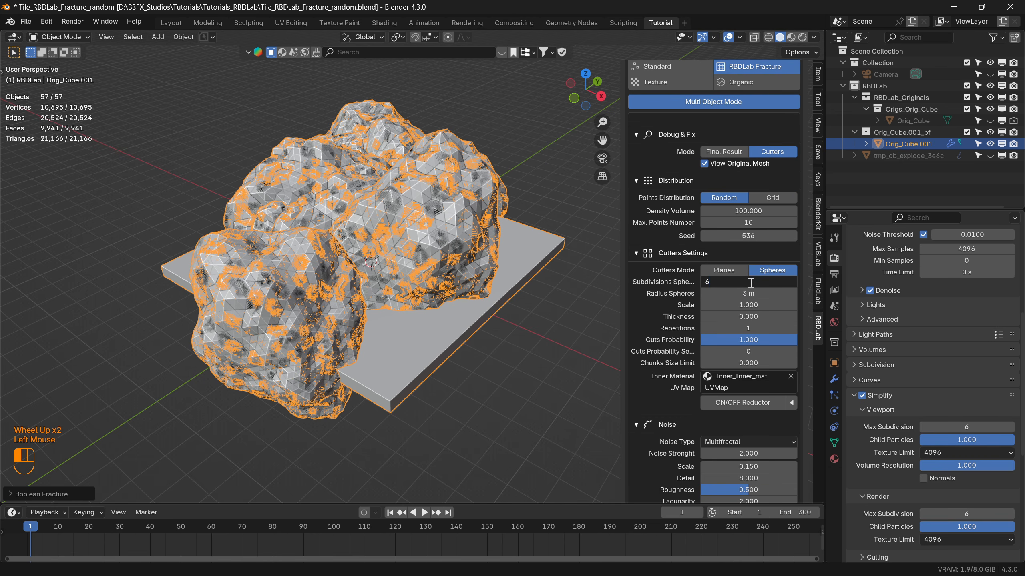
pyautogui.press('Return')
pyautogui.moveTo(332, 262); pyautogui.dragTo(464, 278, button='middle')
pyautogui.click(751, 284)
pyautogui.write('5')
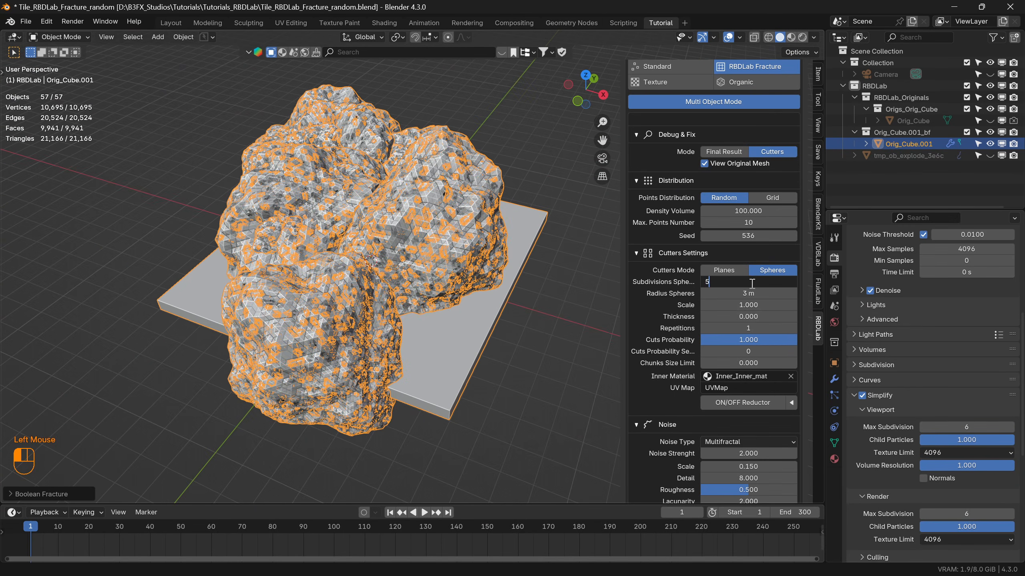
pyautogui.press('Return')
# Set the cutter spheres' radius to 4 m and inspect the final result of the cuts on the tile.
pyautogui.doubleClick(745, 294)
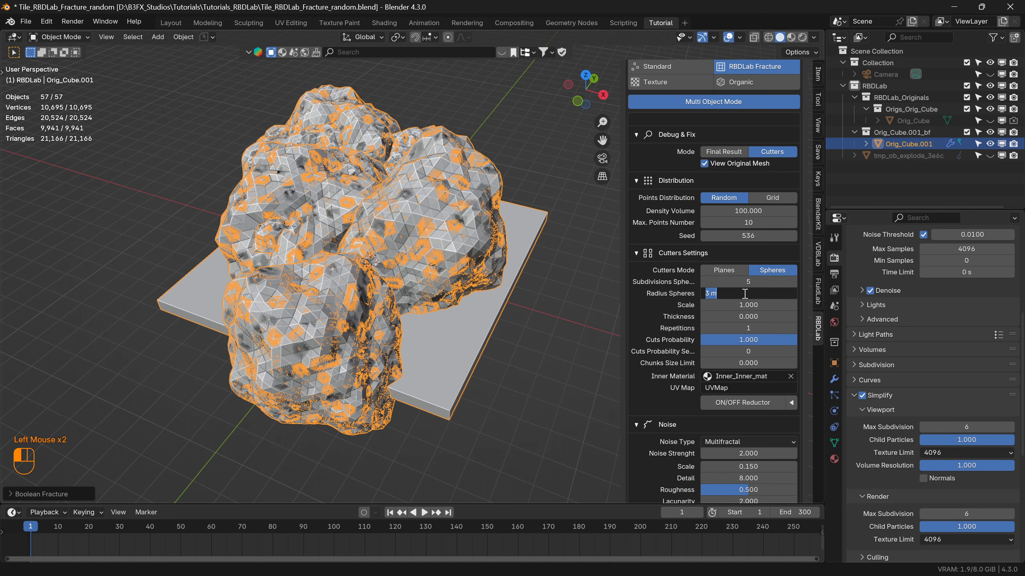
pyautogui.write('4')
pyautogui.press('Return')
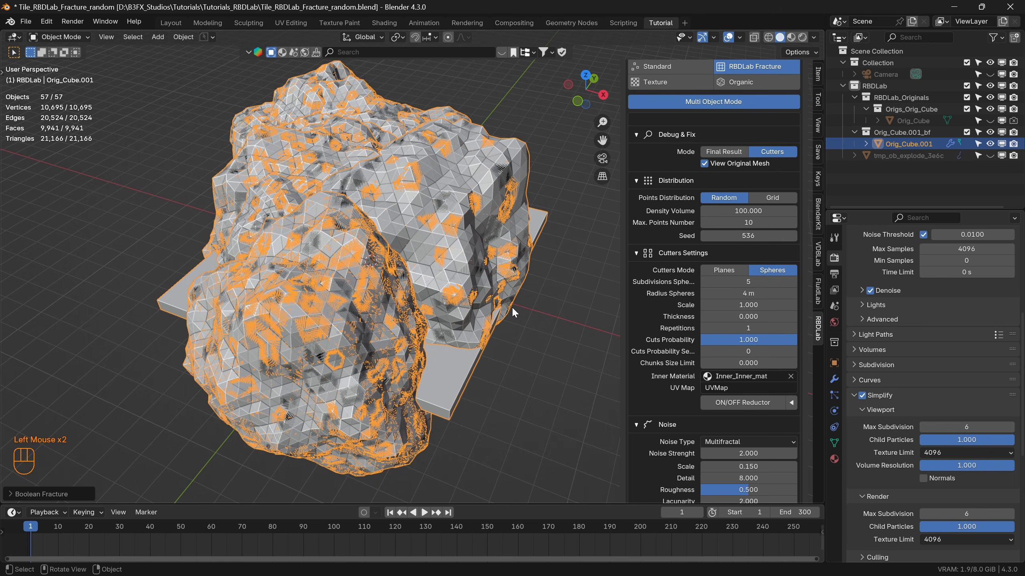
pyautogui.click(728, 151)
pyautogui.moveTo(438, 237); pyautogui.dragTo(402, 236, button='middle')
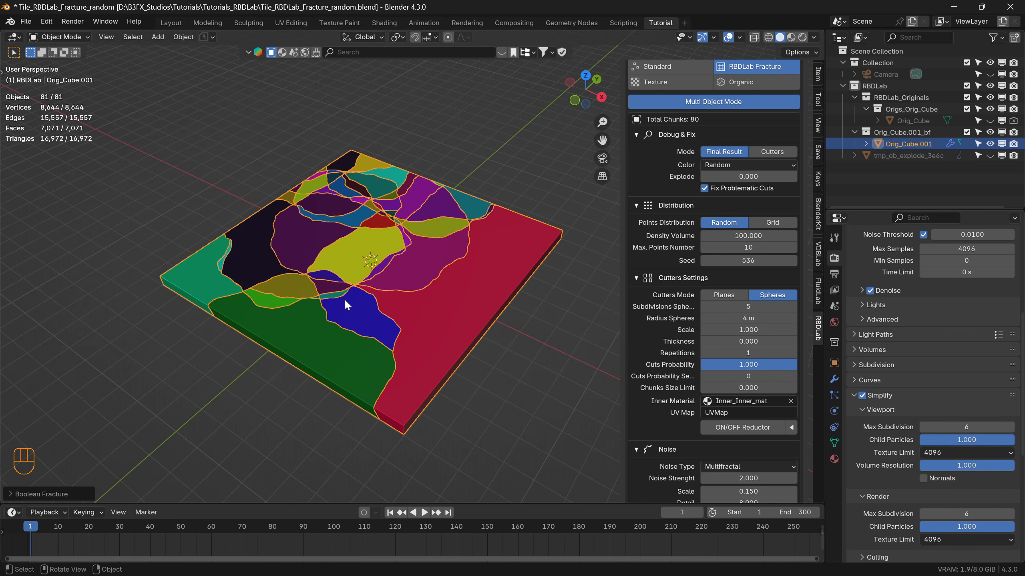
pyautogui.moveTo(369, 315)
pyautogui.mouseDown(button='middle')
pyautogui.moveTo(421, 301)
pyautogui.moveTo(381, 300)
pyautogui.mouseUp(button='middle')
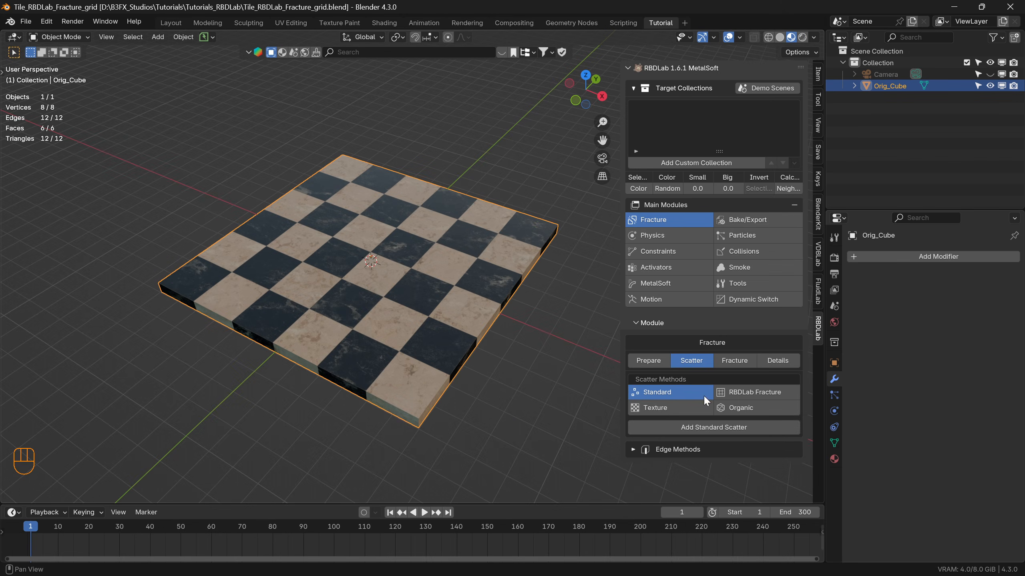
# Add an RBDLab Fracture without Single Output to the checkered Orig_Cube tile and set its points distribution to Grid.
pyautogui.click(758, 389)
pyautogui.click(709, 426)
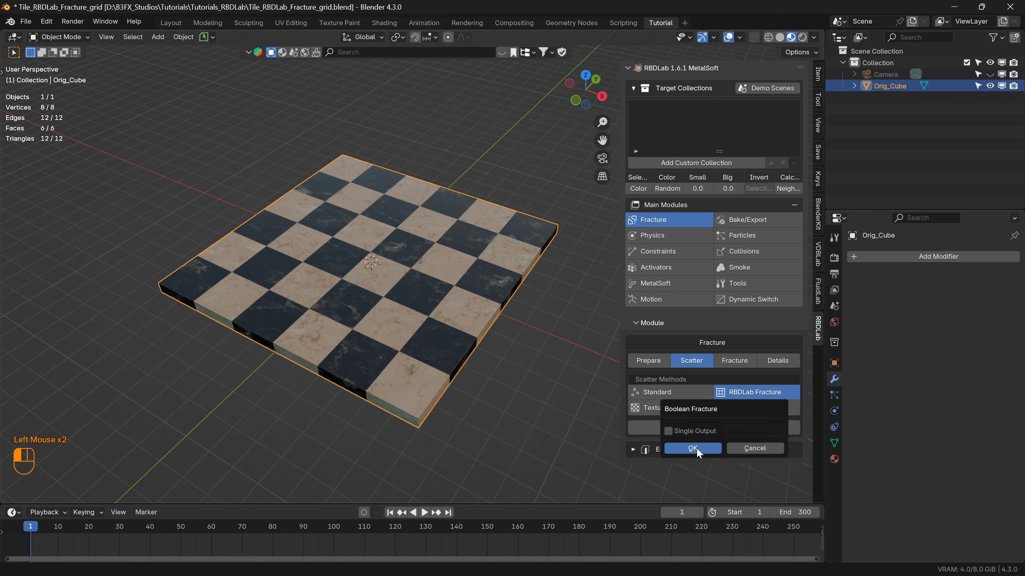
pyautogui.click(692, 448)
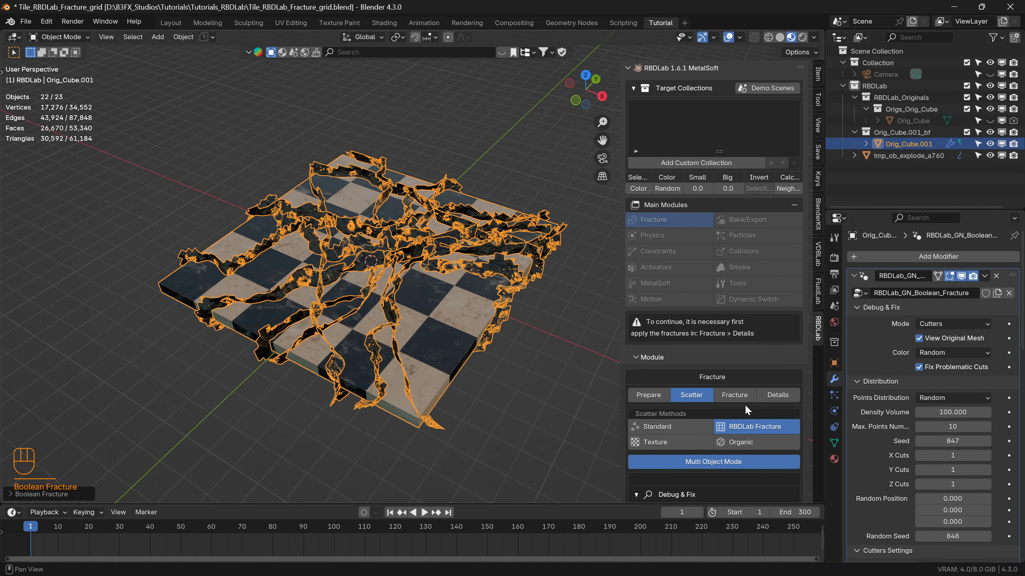
pyautogui.scroll(-4, 746, 403)
pyautogui.scroll(-4, 746, 404)
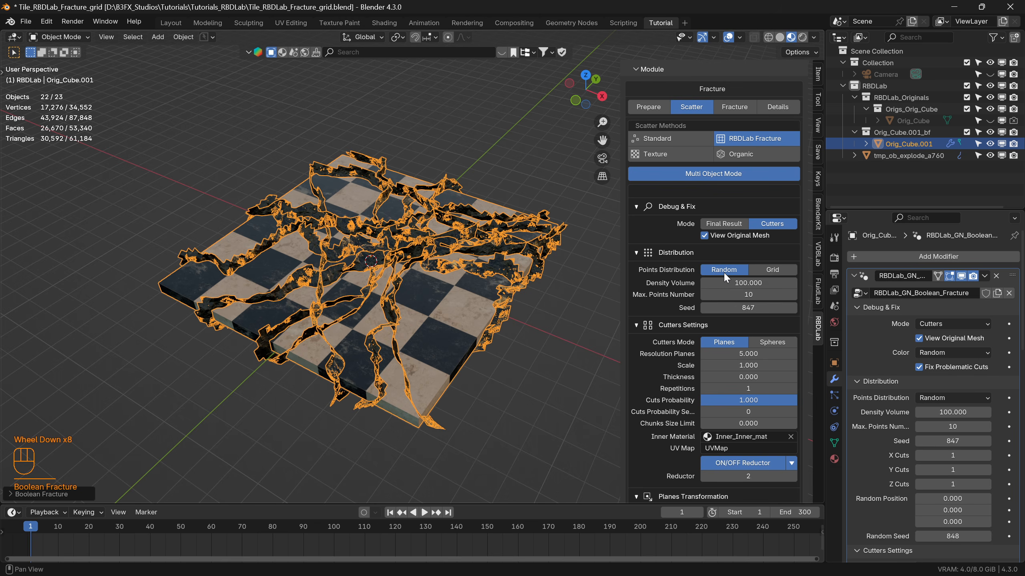
pyautogui.click(772, 270)
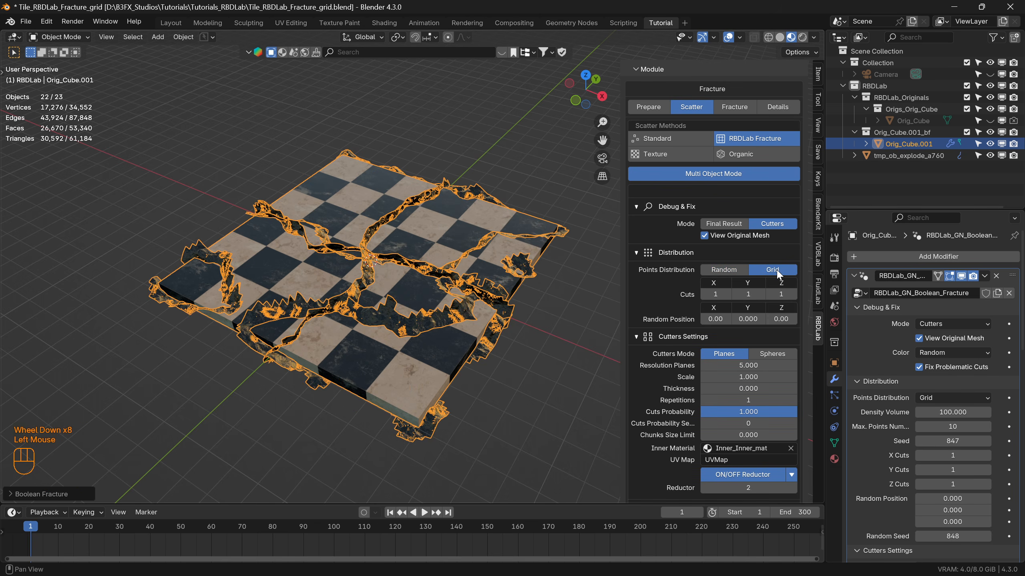
# Set the noise strength of the grid cutters to 0 and inspect the straightened planes.
pyautogui.scroll(-5, 752, 416)
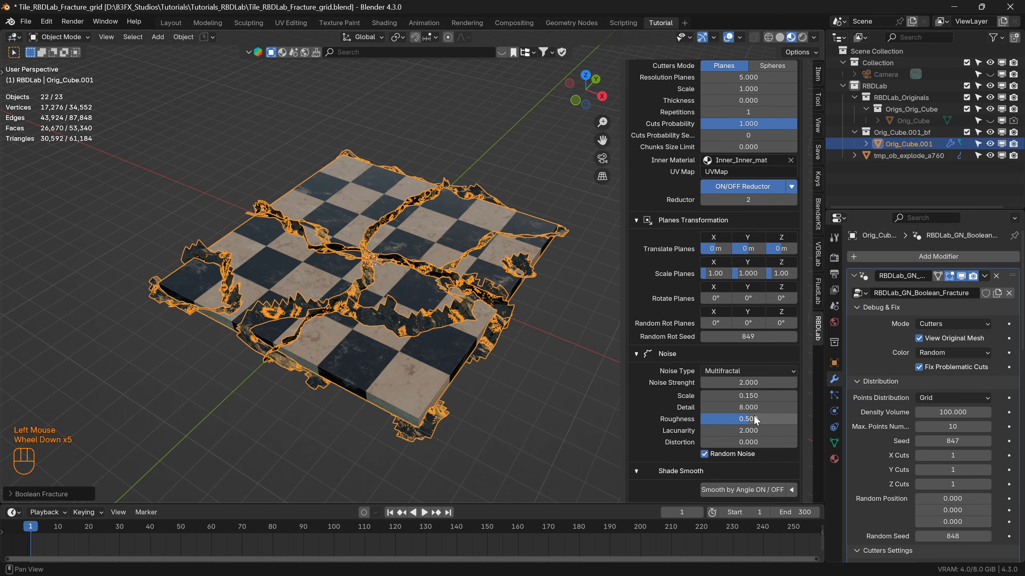
pyautogui.click(753, 383)
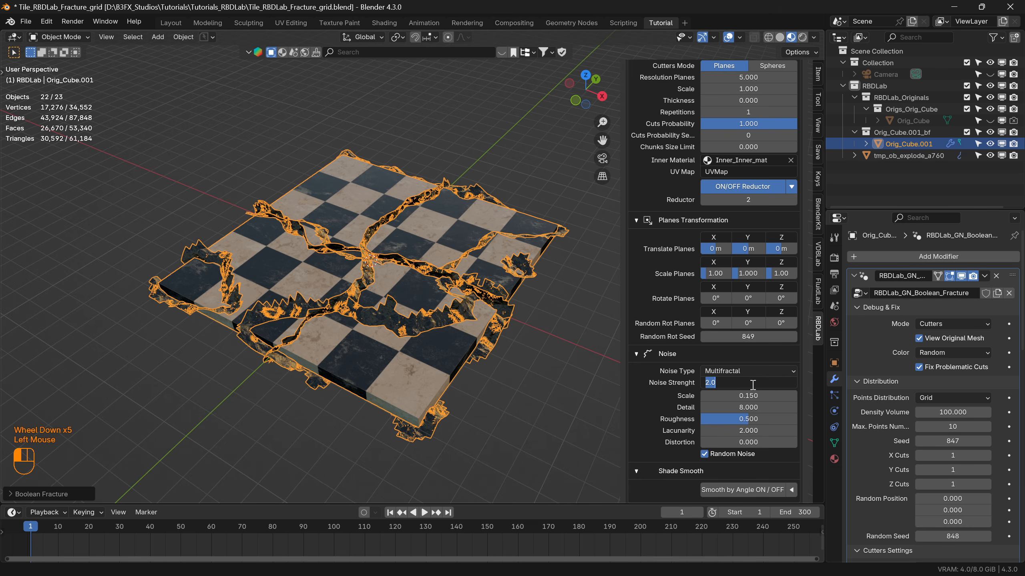
pyautogui.write('0')
pyautogui.press('Return')
pyautogui.moveTo(405, 345); pyautogui.dragTo(404, 335, button='middle')
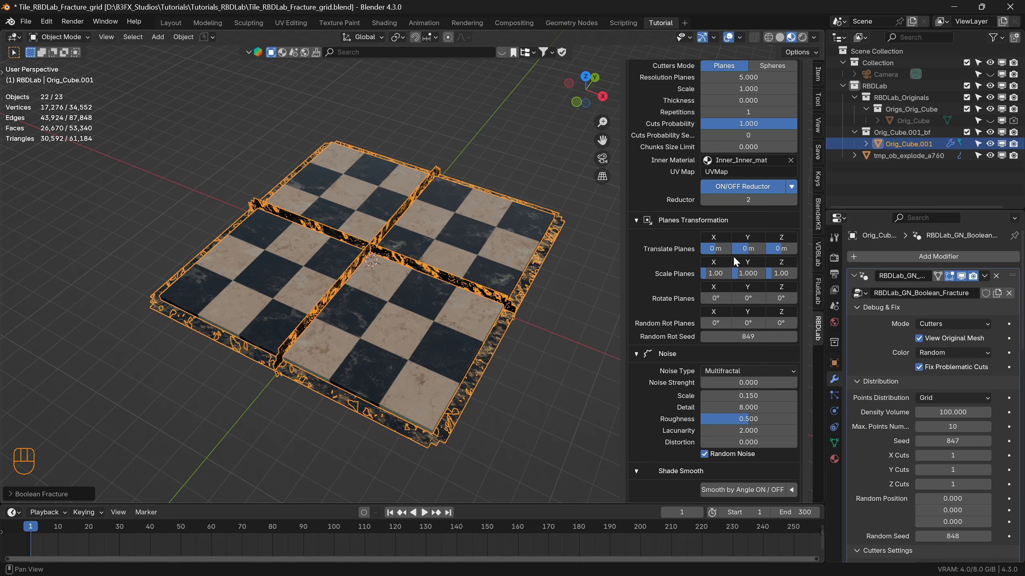
# Compare the cutters under the Random points distribution and return the distribution to Grid.
pyautogui.scroll(3, 757, 229)
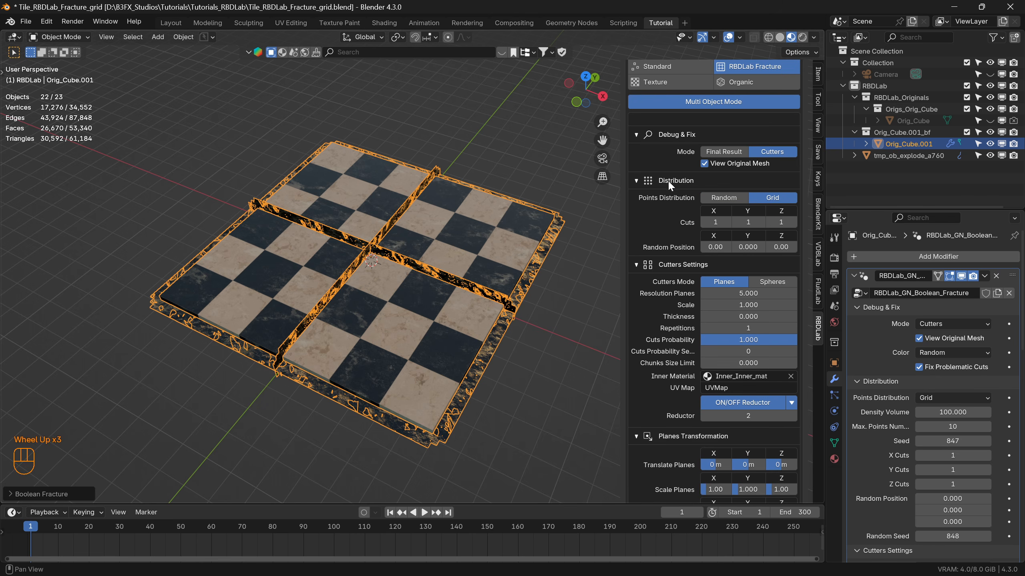
pyautogui.click(725, 198)
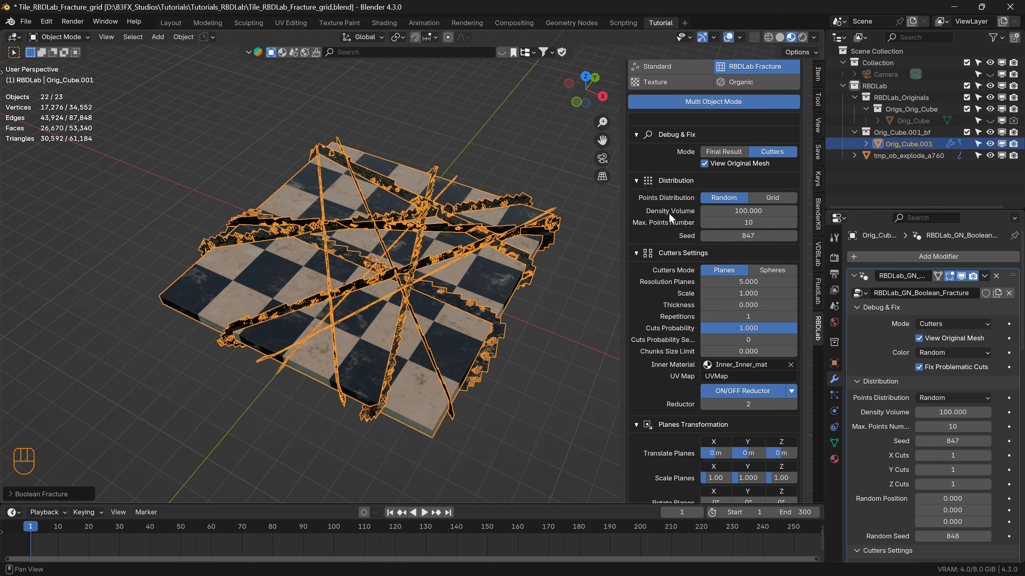
pyautogui.click(772, 197)
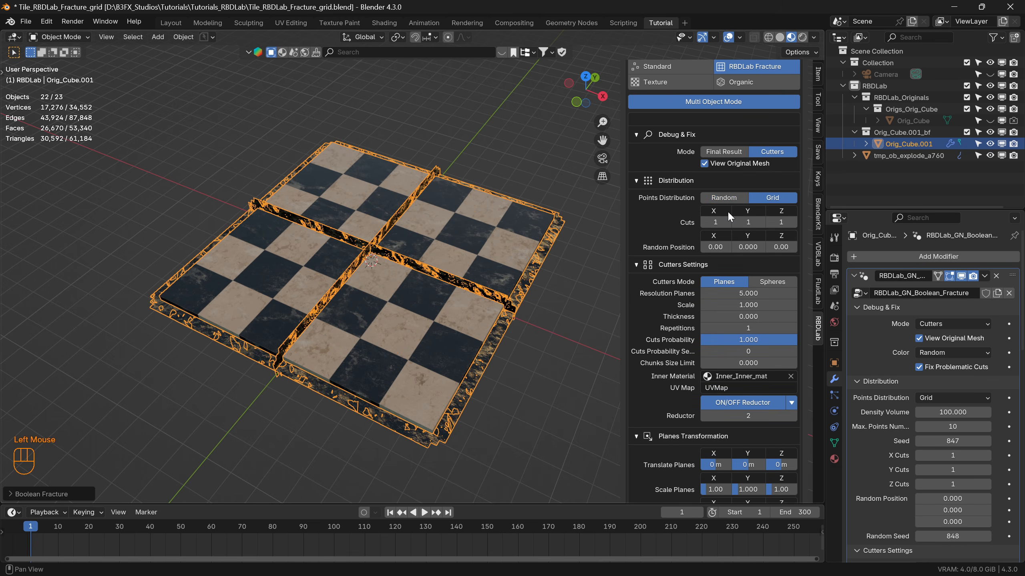
# Set the grid cuts to 5 in X, 5 in Y and 0 in Z, matching the checkered pattern.
pyautogui.click(770, 222)
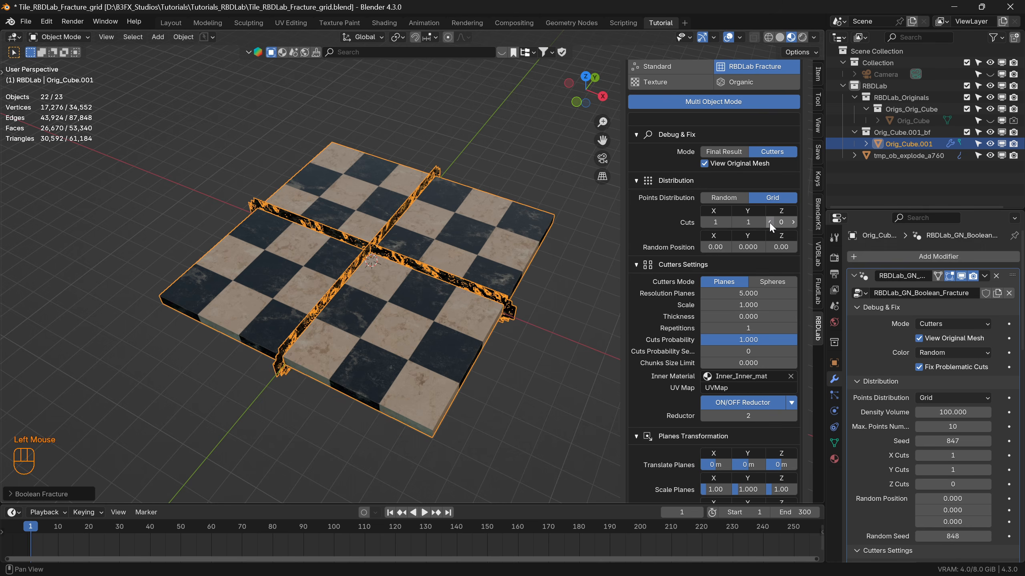
pyautogui.click(727, 222)
pyautogui.click(727, 222)
pyautogui.click(726, 222)
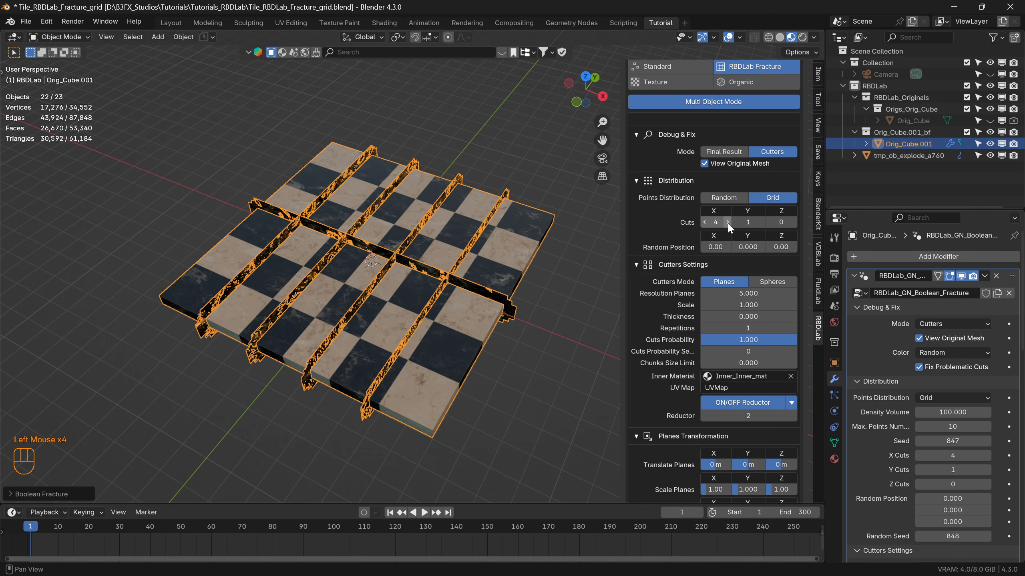
pyautogui.click(727, 222)
pyautogui.click(761, 222)
pyautogui.click(760, 223)
pyautogui.click(760, 222)
pyautogui.click(761, 222)
pyautogui.click(760, 223)
pyautogui.click(729, 222)
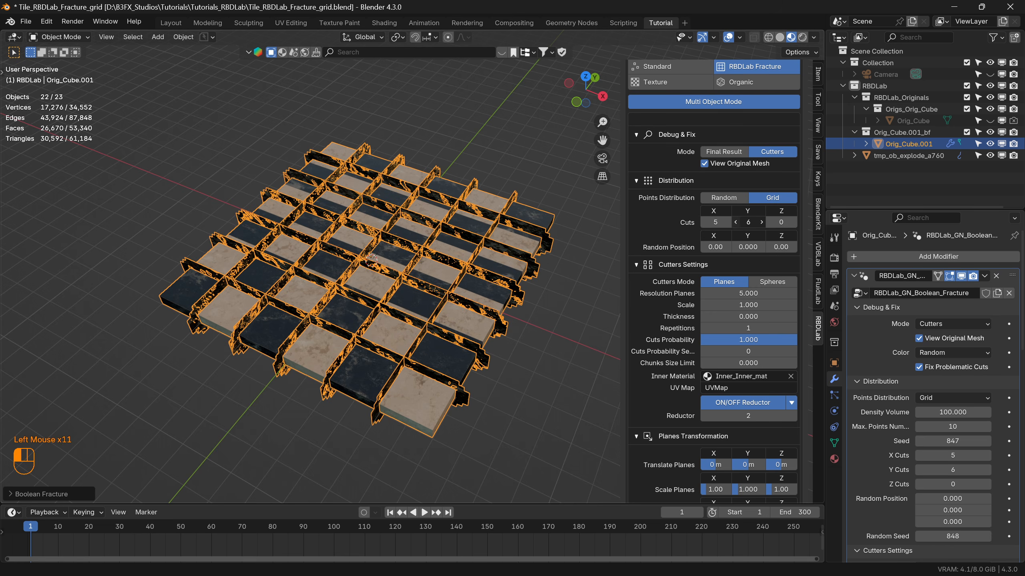
pyautogui.moveTo(405, 242); pyautogui.dragTo(376, 333, button='middle')
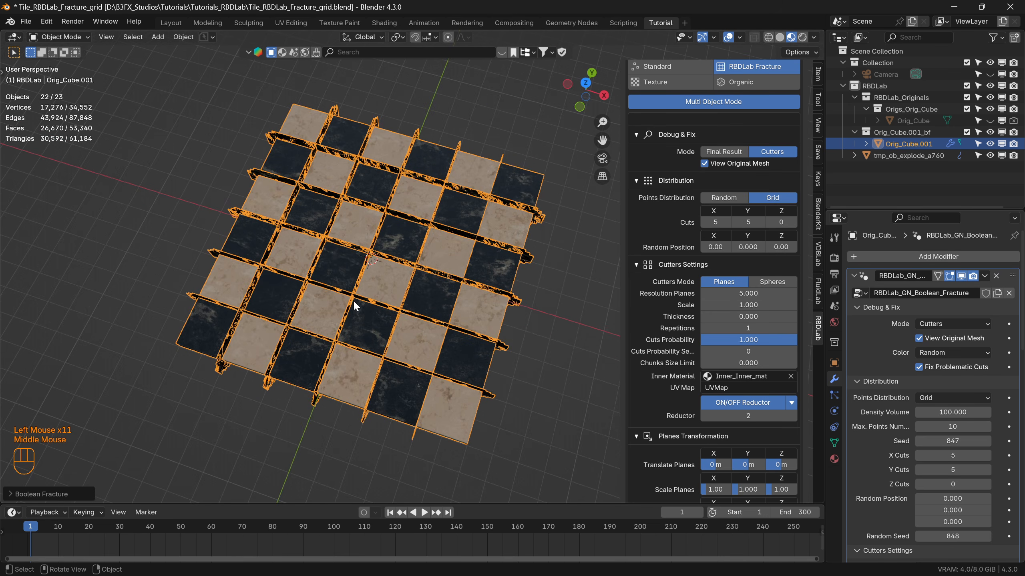
pyautogui.moveTo(378, 277); pyautogui.dragTo(367, 258, button='middle')
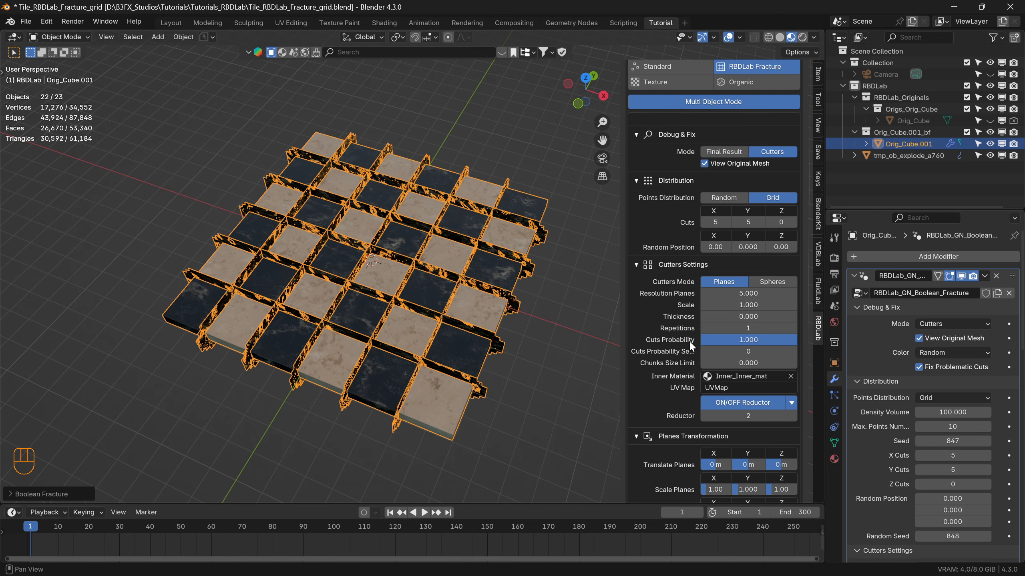
# Try translating and rotating the cutter planes on the X axis and reset both values to 0.
pyautogui.scroll(-3, 701, 355)
pyautogui.moveTo(711, 371); pyautogui.dragTo(748, 370)
pyautogui.moveTo(711, 420); pyautogui.dragTo(728, 406)
pyautogui.click(717, 369)
pyautogui.write('0')
pyautogui.press('Return')
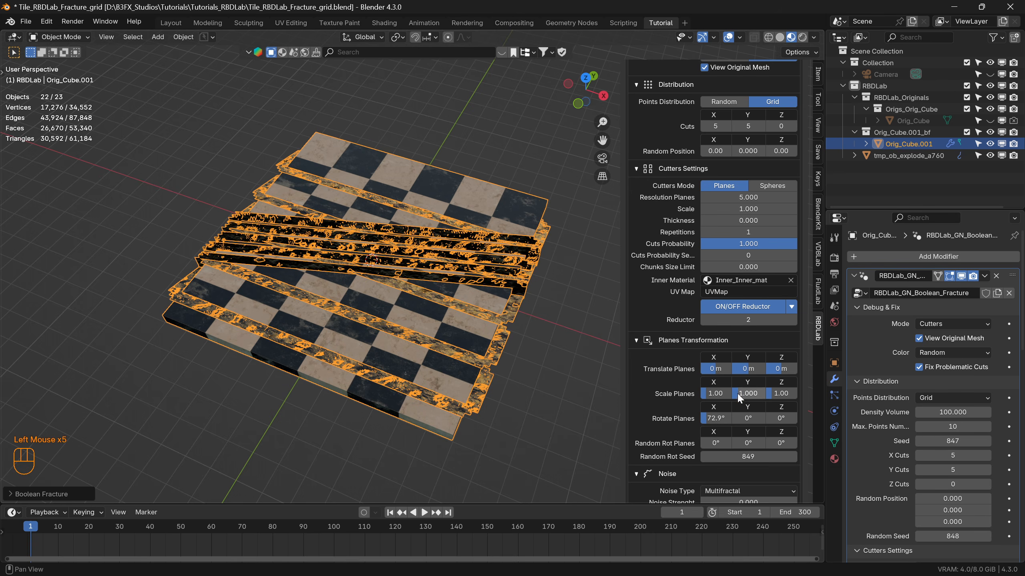
pyautogui.click(719, 419)
pyautogui.write('0')
pyautogui.press('Return')
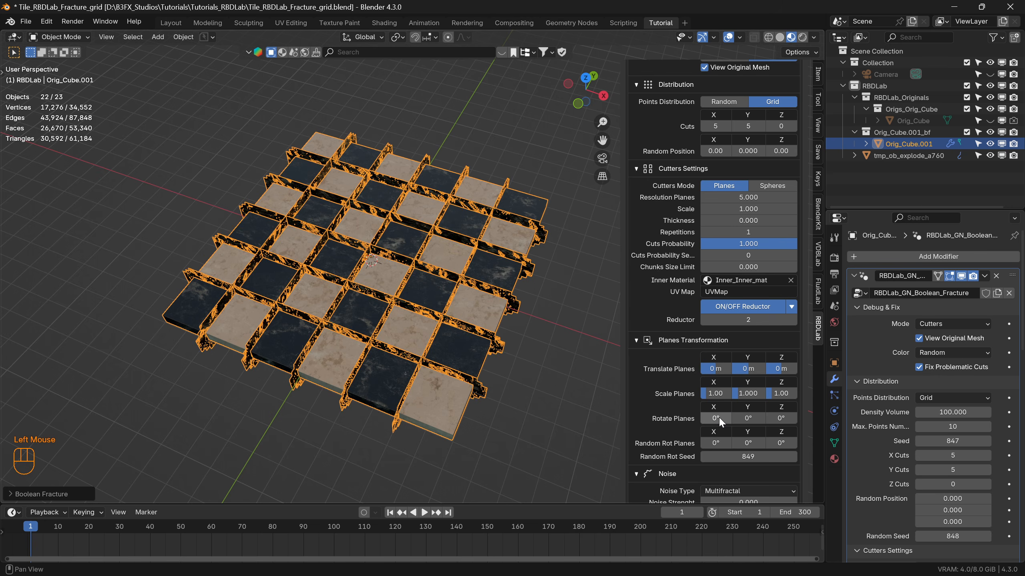
# Switch the viewport to solid shading and show the final result of the grid cuts.
pyautogui.moveTo(428, 281); pyautogui.dragTo(427, 299, button='middle')
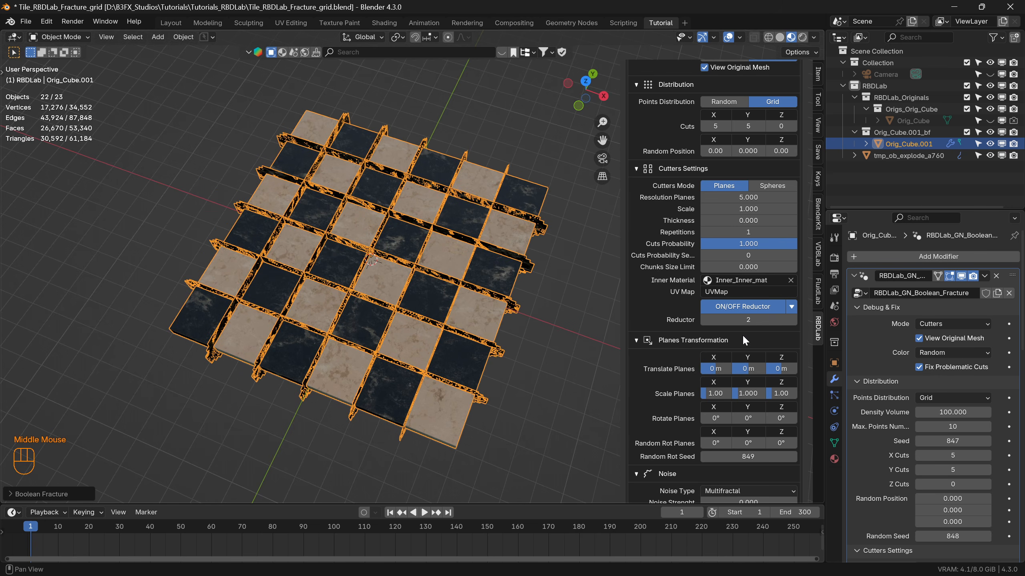
pyautogui.scroll(5, 739, 309)
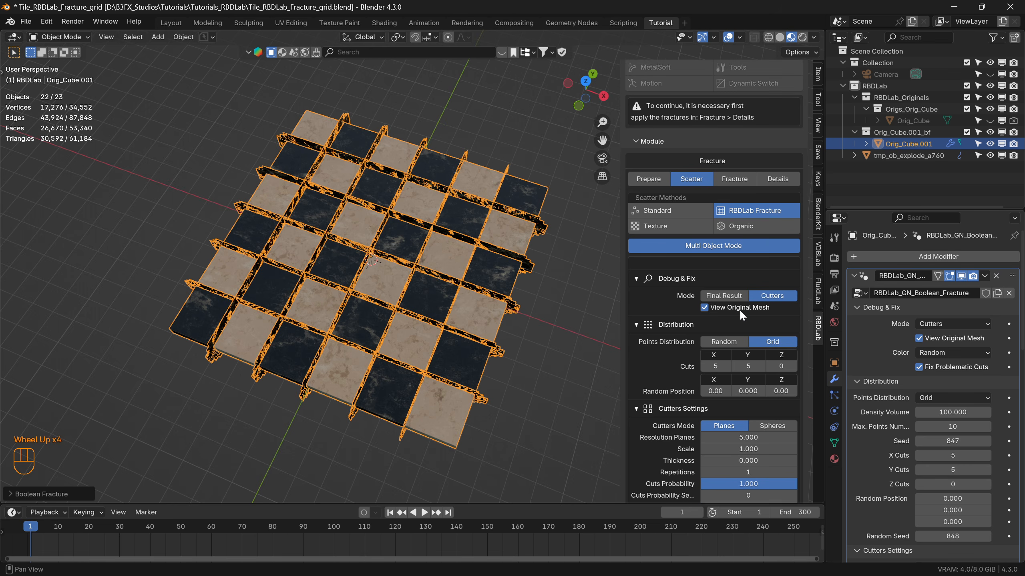
pyautogui.scroll(2, 747, 282)
pyautogui.click(779, 37)
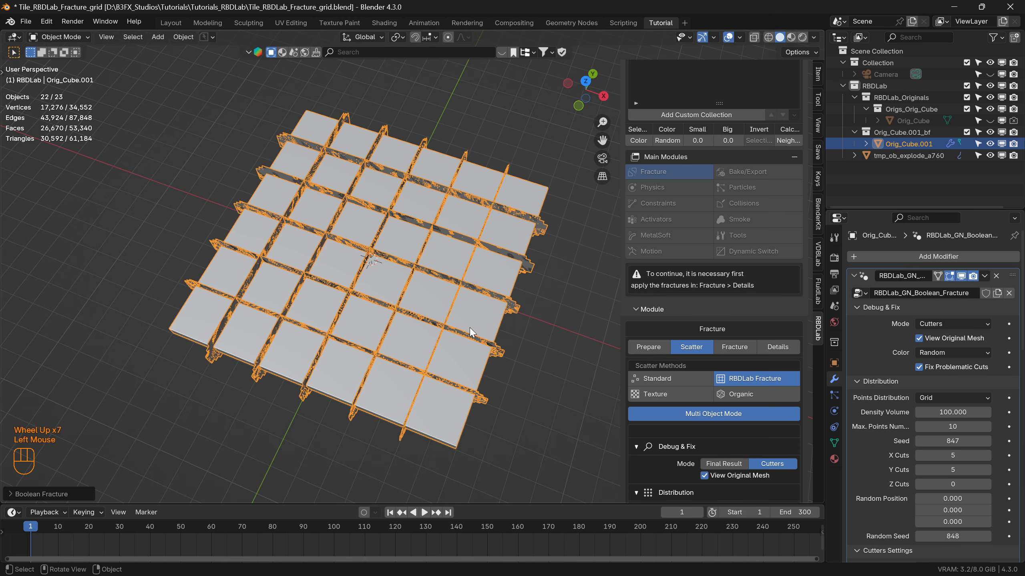
pyautogui.moveTo(363, 317); pyautogui.dragTo(362, 274, button='middle')
pyautogui.scroll(-2, 688, 380)
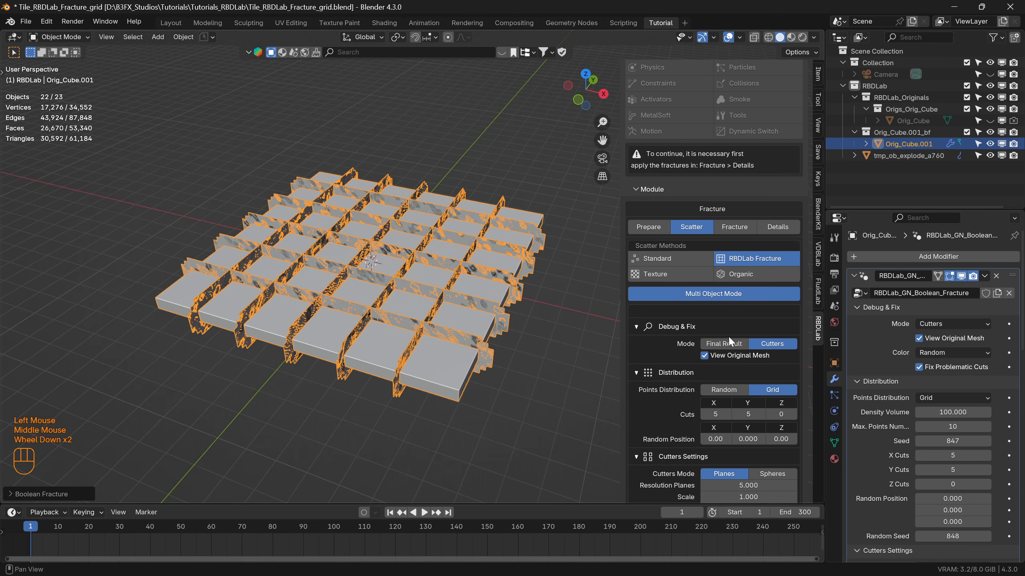
pyautogui.click(722, 345)
pyautogui.moveTo(369, 279); pyautogui.dragTo(368, 317, button='middle')
pyautogui.keyDown('shift'); pyautogui.moveTo(436, 341); pyautogui.dragTo(398, 309, button='middle'); pyautogui.keyUp('shift')
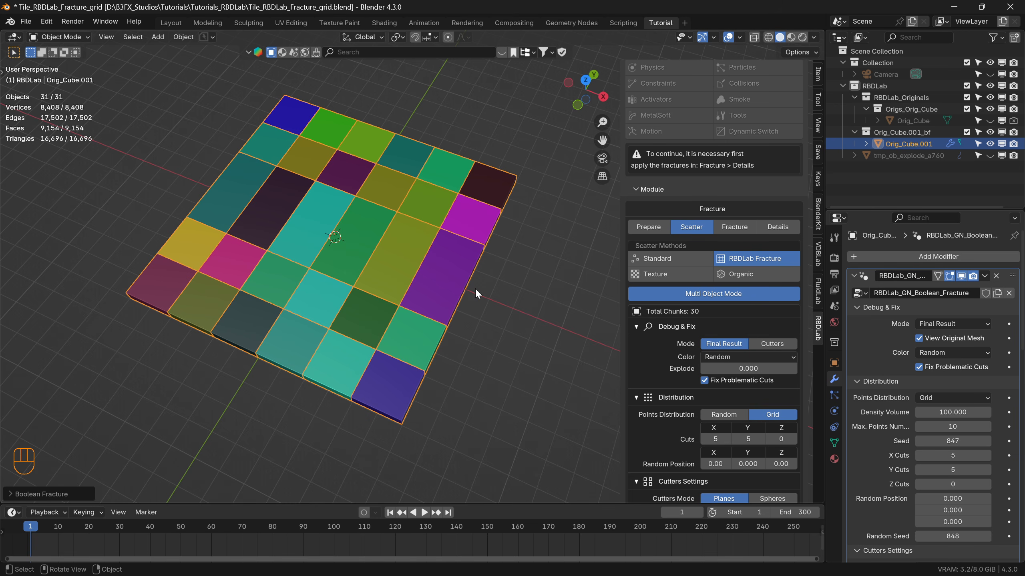
# Raise the cutter planes' resolution to 5.010 to correct the missing grid cuts.
pyautogui.scroll(-3, 741, 411)
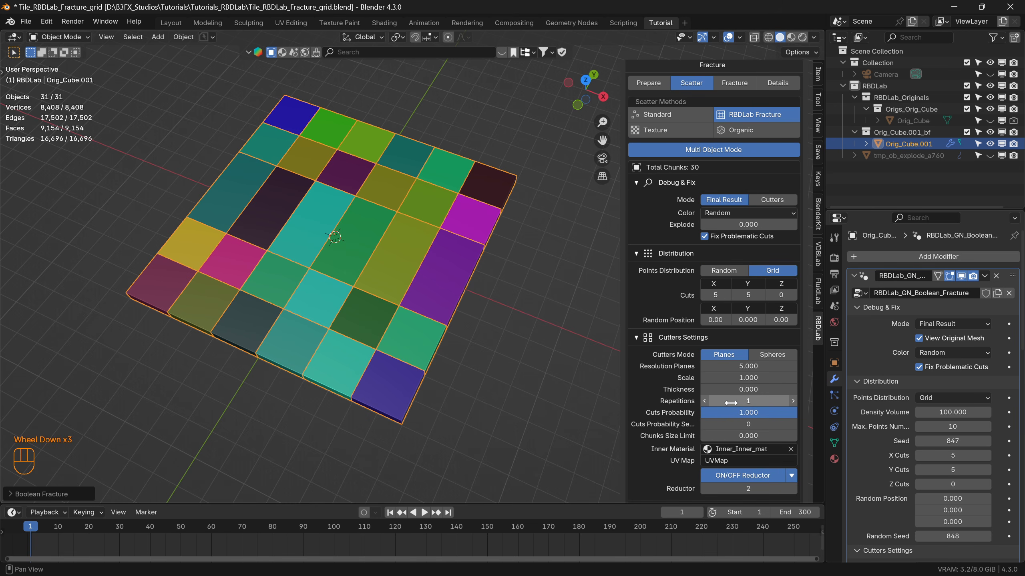
pyautogui.click(792, 366)
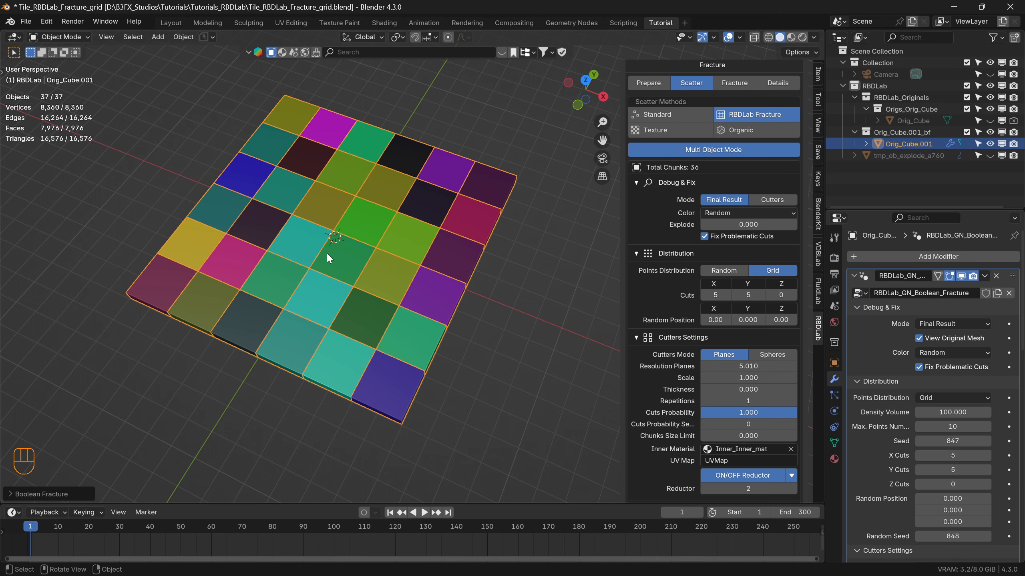
pyautogui.scroll(-7, 756, 409)
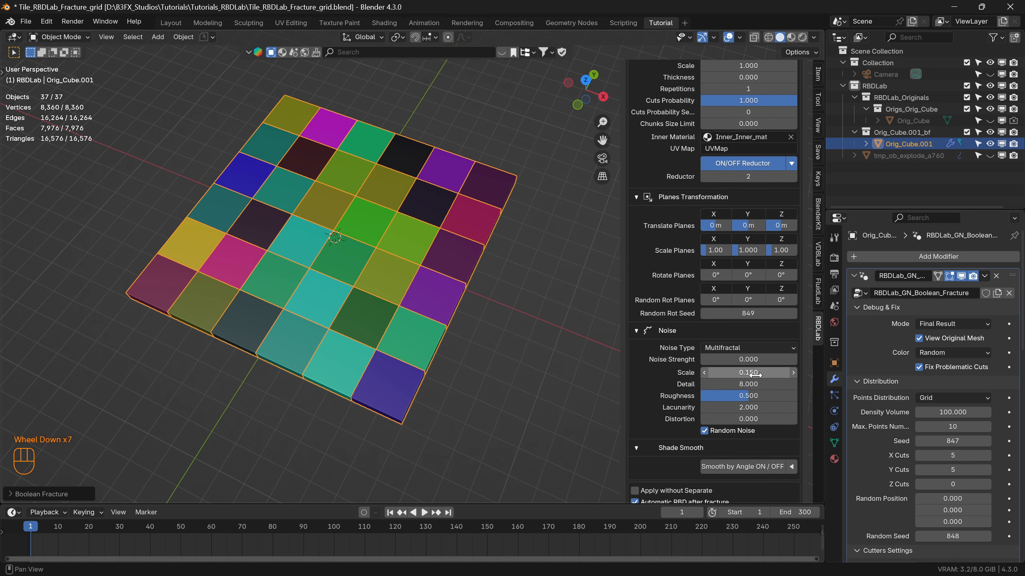
pyautogui.scroll(4, 756, 382)
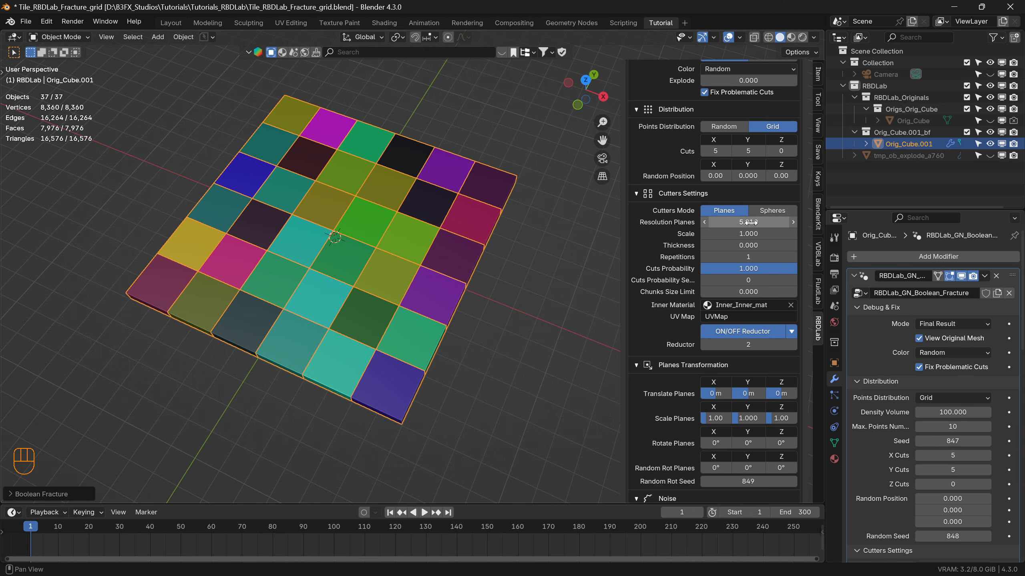
# Explode the tile's chunks by 0.530 and show them in material preview shading.
pyautogui.moveTo(432, 314); pyautogui.dragTo(428, 283, button='middle')
pyautogui.scroll(3, 769, 104)
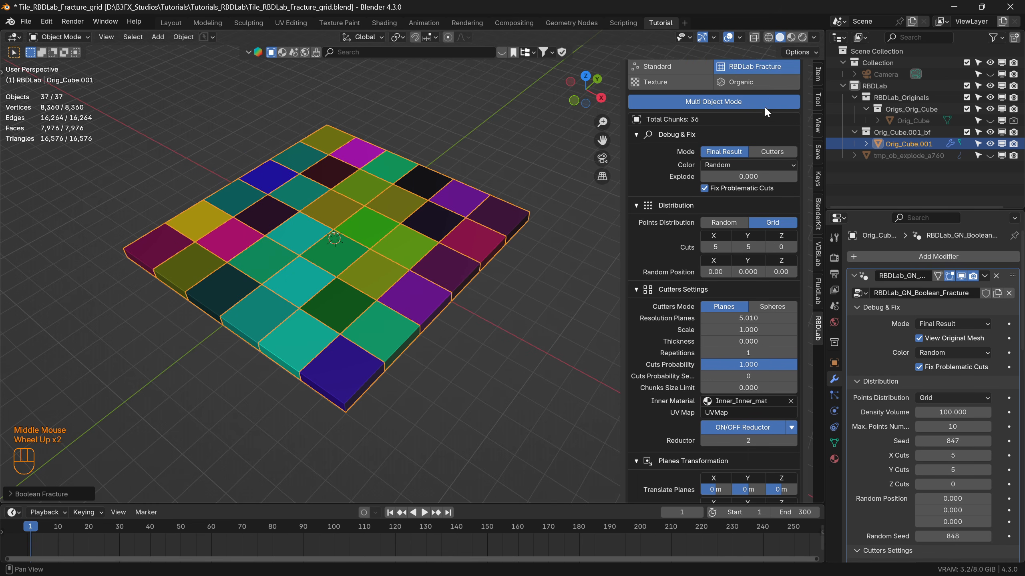
pyautogui.moveTo(742, 201); pyautogui.dragTo(762, 198)
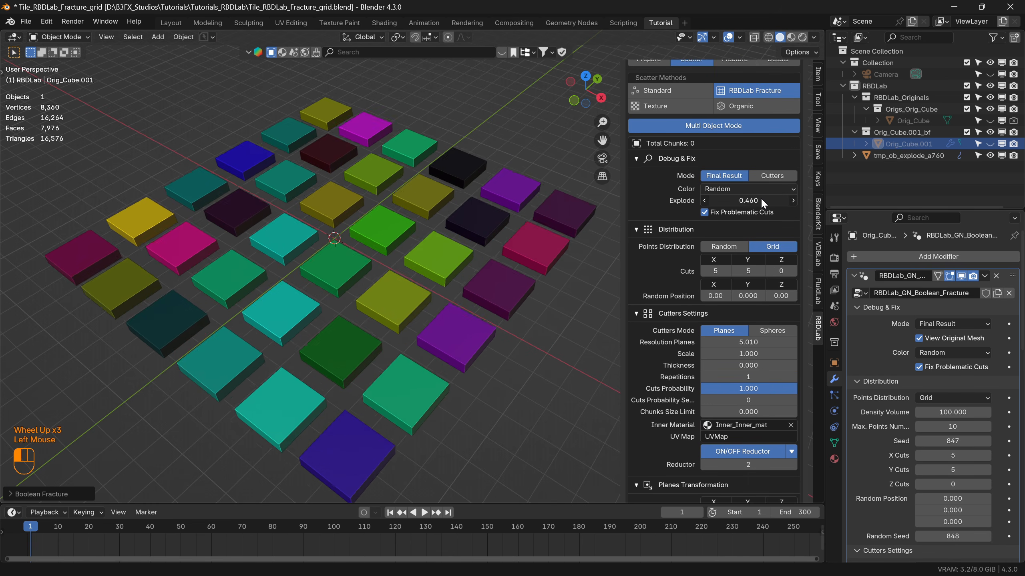
pyautogui.moveTo(260, 247); pyautogui.dragTo(265, 273, button='middle')
pyautogui.click(791, 37)
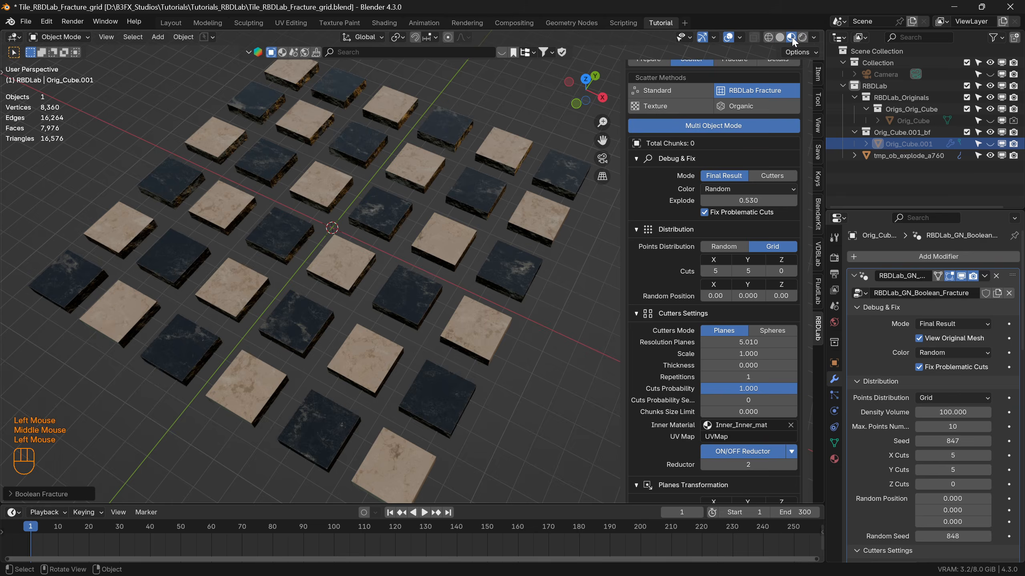
# Turn off Automatic RBD after fracture and apply the grid fracture to the tile.
pyautogui.moveTo(353, 261)
pyautogui.mouseDown(button='middle')
pyautogui.moveTo(300, 260)
pyautogui.moveTo(308, 271)
pyautogui.moveTo(246, 239)
pyautogui.moveTo(350, 241)
pyautogui.moveTo(351, 226)
pyautogui.moveTo(298, 238)
pyautogui.moveTo(318, 278)
pyautogui.moveTo(320, 270)
pyautogui.moveTo(342, 282)
pyautogui.mouseUp(button='middle')
pyautogui.scroll(2, 287, 239)
pyautogui.scroll(-3, 288, 239)
pyautogui.scroll(-4, 695, 384)
pyautogui.scroll(-6, 691, 376)
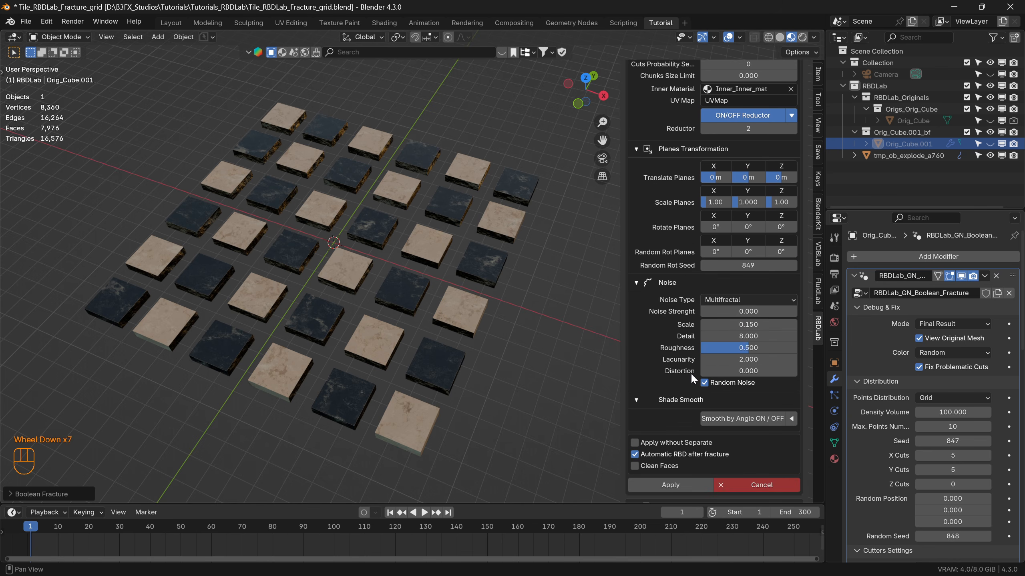
pyautogui.click(634, 437)
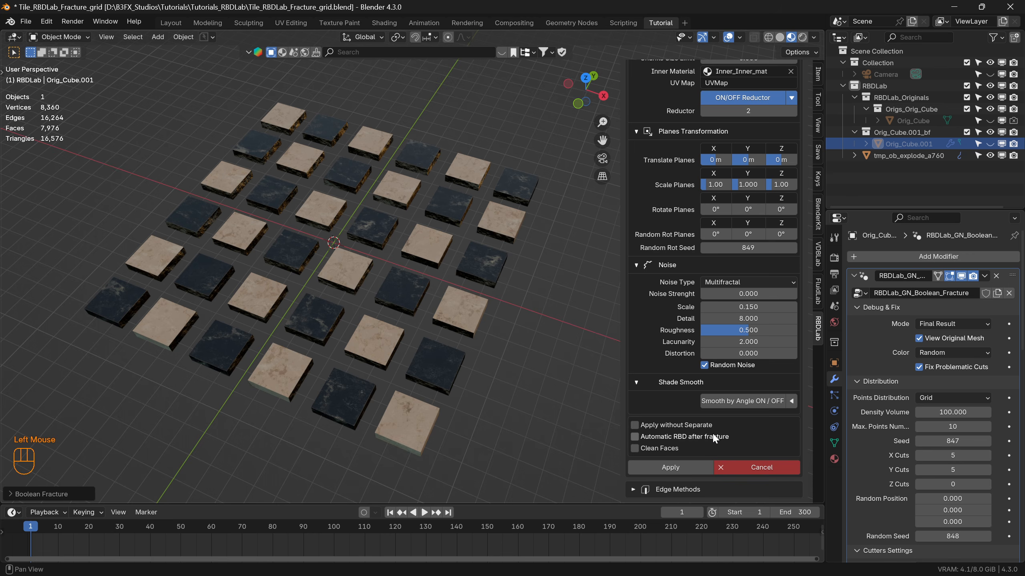
pyautogui.click(670, 467)
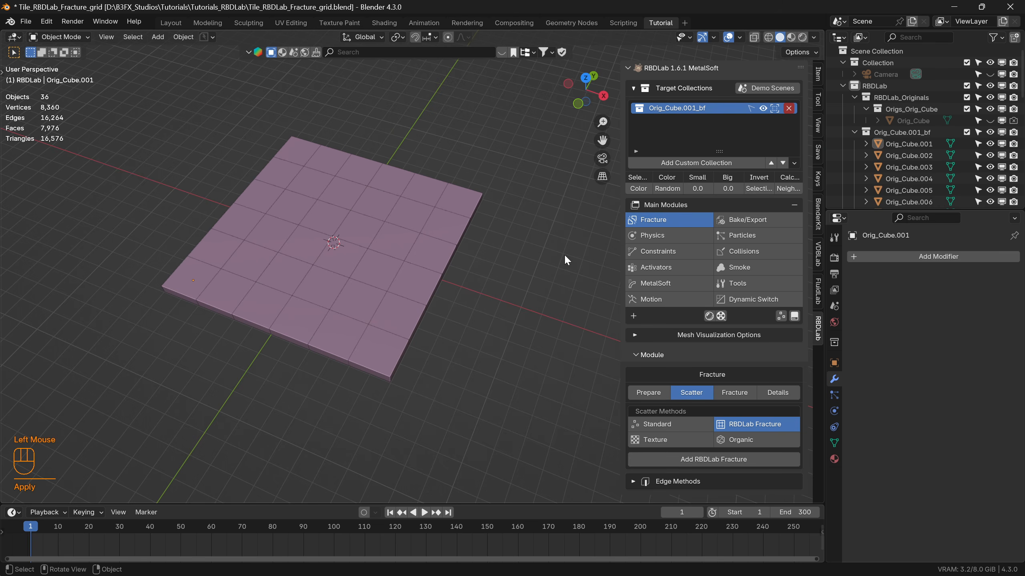
# Try moving single chunks near the tile's front corner to test their separation, cancelling each move.
pyautogui.click(388, 352)
pyautogui.press('g')
pyautogui.click(388, 350)
pyautogui.click(405, 310)
pyautogui.press('g')
pyautogui.rightClick(468, 330)
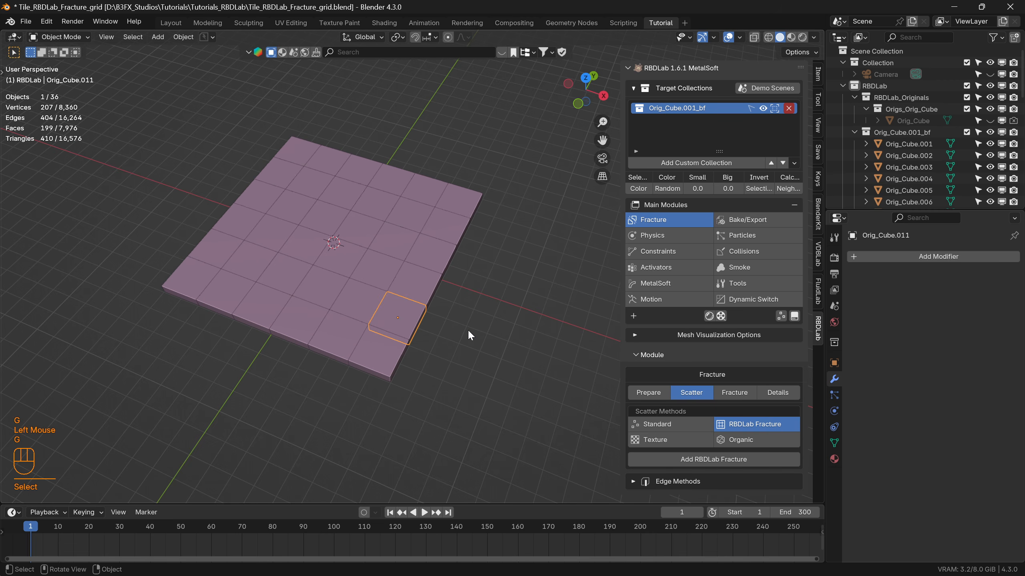
pyautogui.click(502, 374)
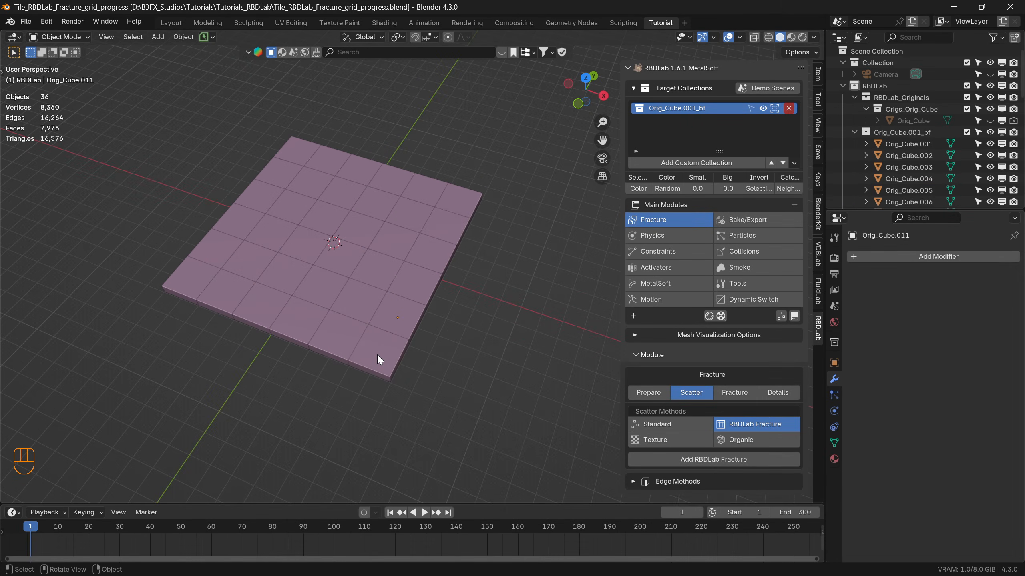
pyautogui.click(379, 354)
pyautogui.press('g')
pyautogui.rightClick(408, 362)
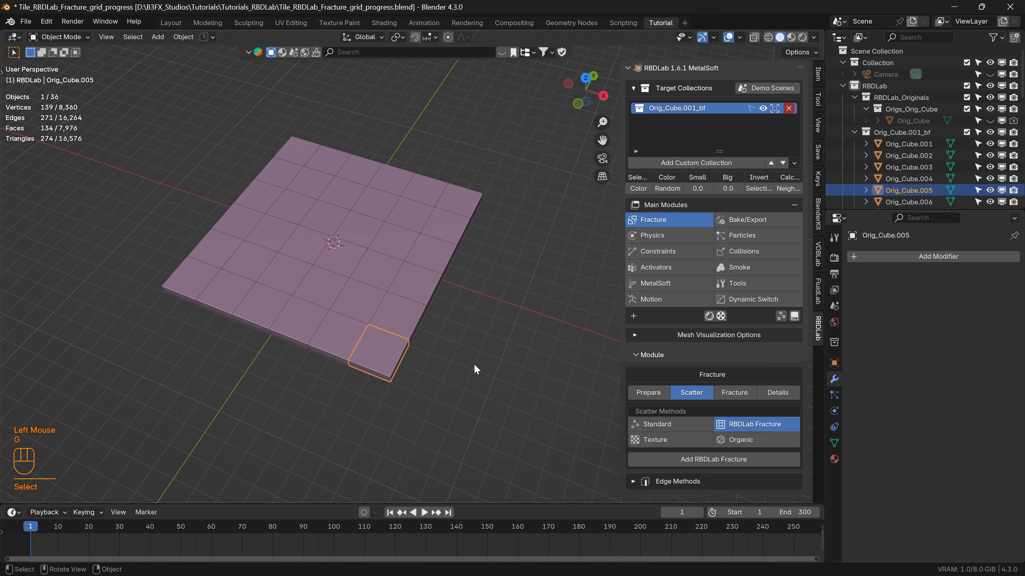
# Select all the tile's chunks and add an RBDLab Fracture with a single output named iteration2_random.
pyautogui.click(497, 404)
pyautogui.moveTo(512, 429); pyautogui.dragTo(152, 101)
pyautogui.moveTo(168, 118); pyautogui.dragTo(348, 285, button='middle')
pyautogui.moveTo(384, 319)
pyautogui.mouseDown(button='middle')
pyautogui.moveTo(372, 307)
pyautogui.moveTo(385, 320)
pyautogui.mouseUp(button='middle')
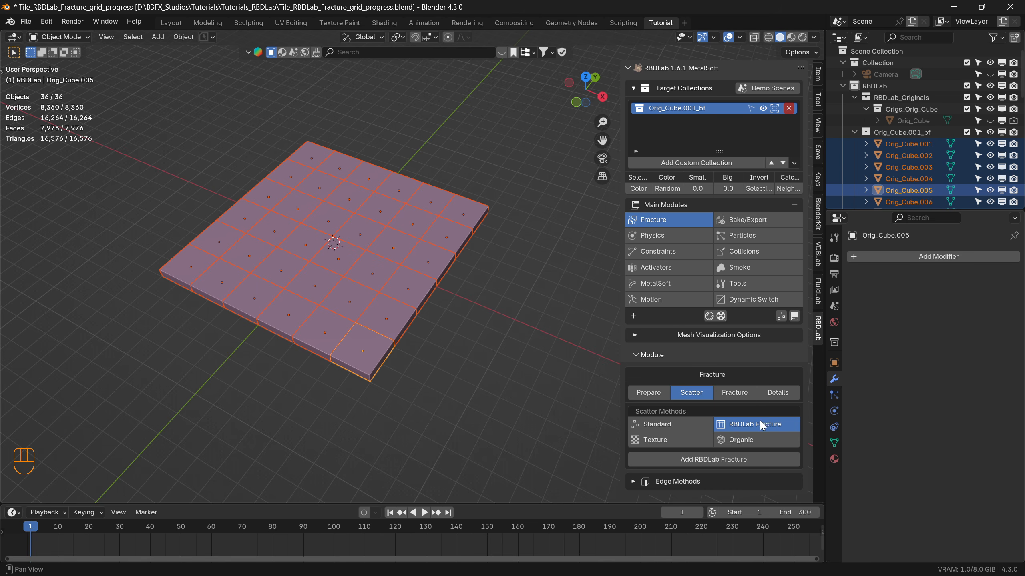
pyautogui.click(722, 460)
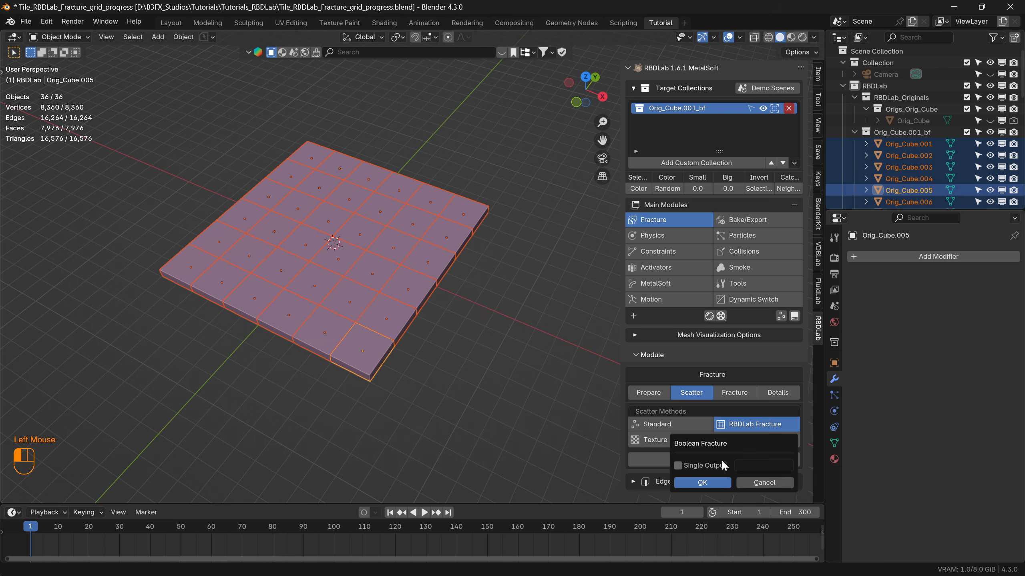
pyautogui.click(677, 465)
pyautogui.click(753, 466)
pyautogui.write('iteration')
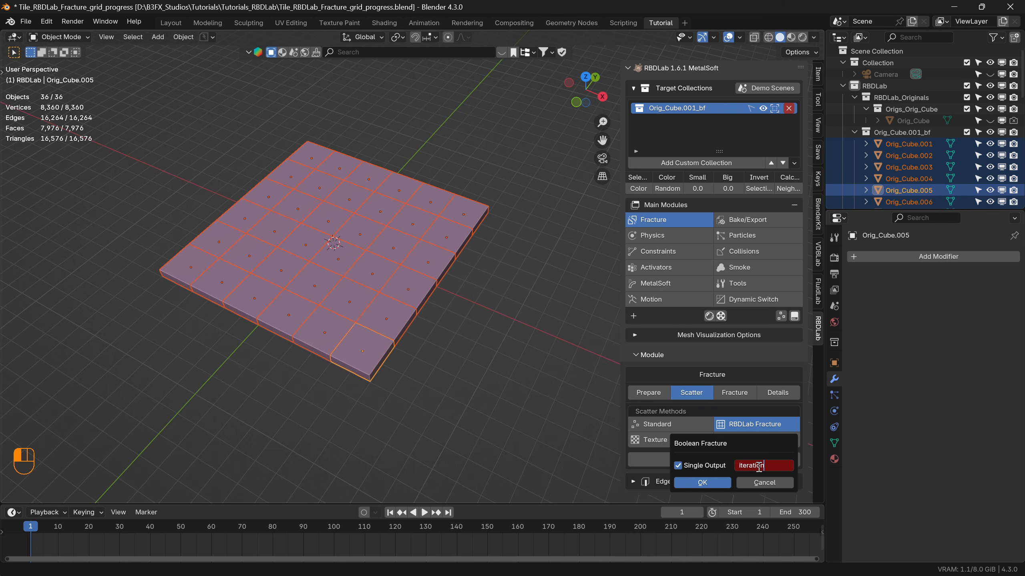
pyautogui.press('shift')
pyautogui.write('teration2_random')
pyautogui.press('Return')
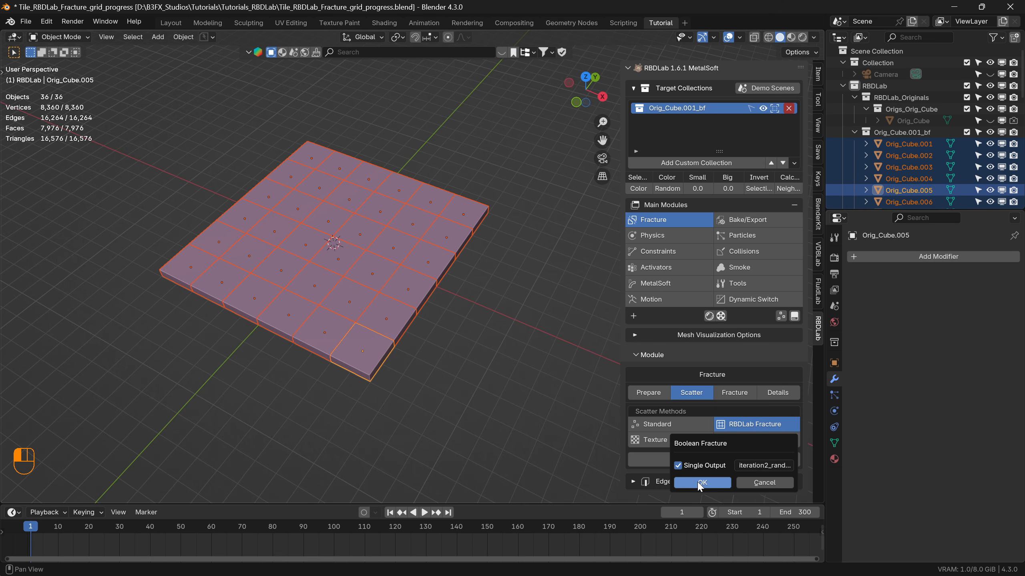
pyautogui.click(701, 483)
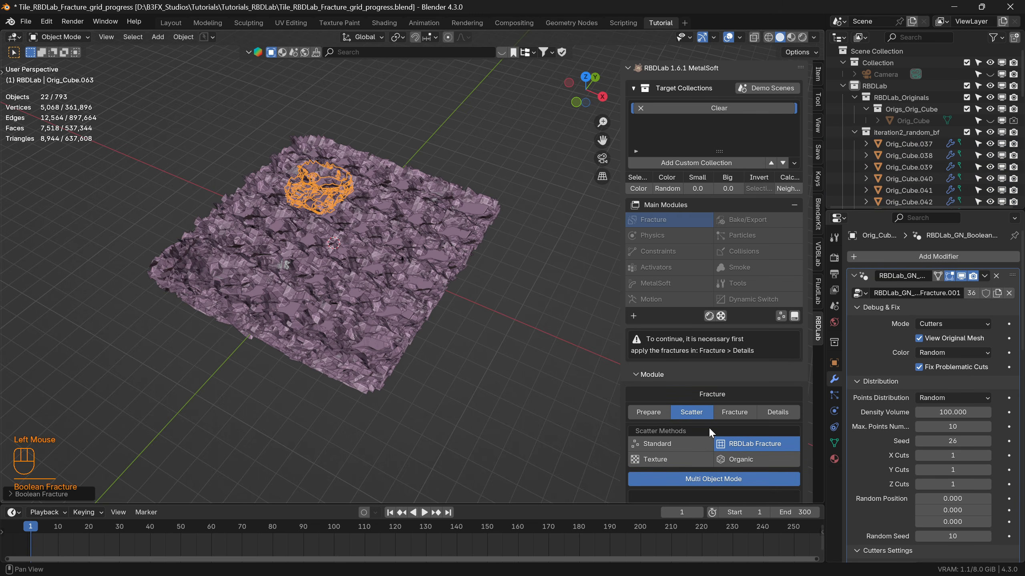
# Set the random distribution's maximum points number to 5 for all the selected chunks' cutters.
pyautogui.scroll(-2, 709, 427)
pyautogui.scroll(-2, 707, 426)
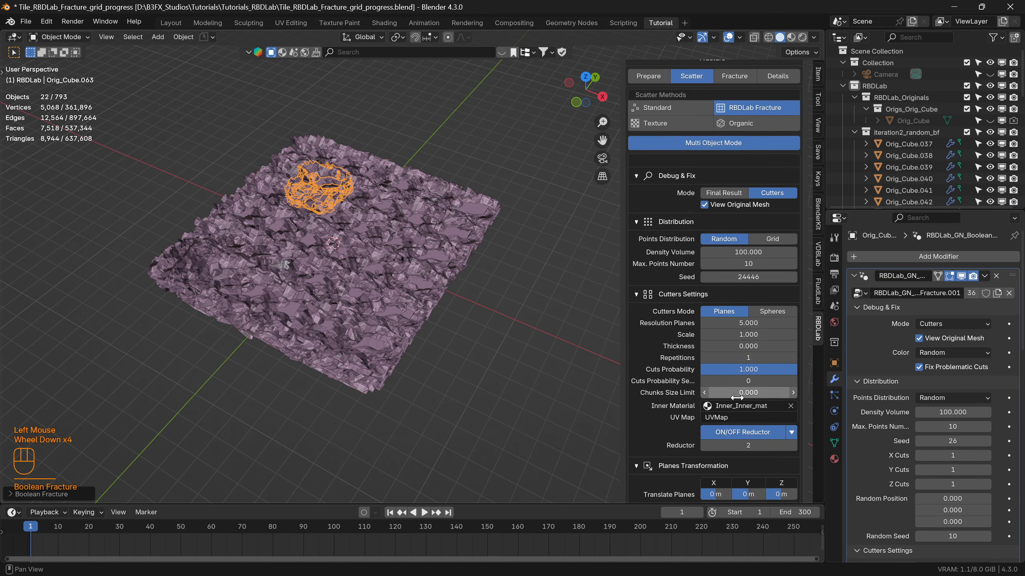
pyautogui.click(749, 265)
pyautogui.write('5')
pyautogui.press('Return')
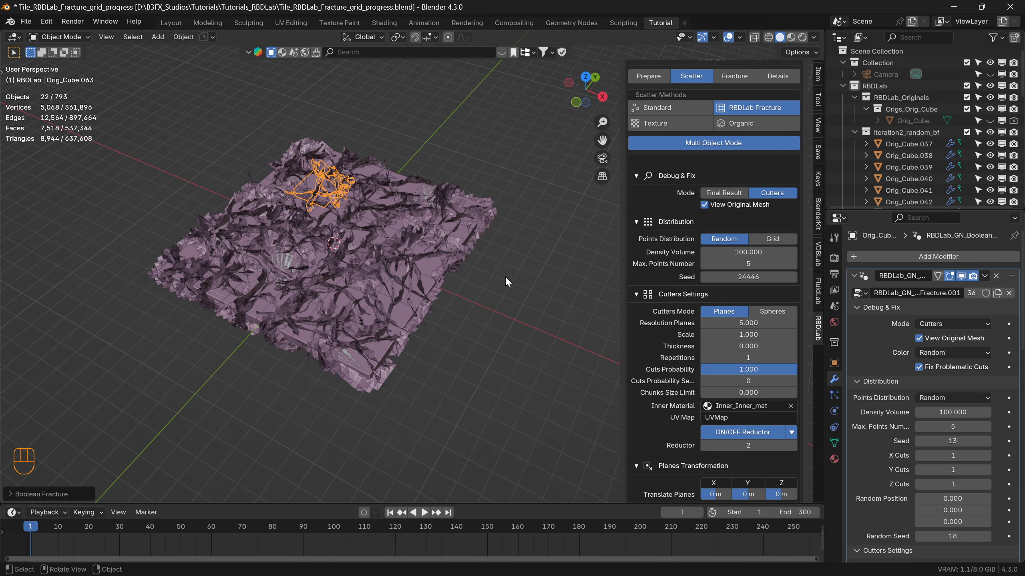
pyautogui.scroll(3, 307, 273)
pyautogui.moveTo(309, 269); pyautogui.dragTo(339, 244, button='middle')
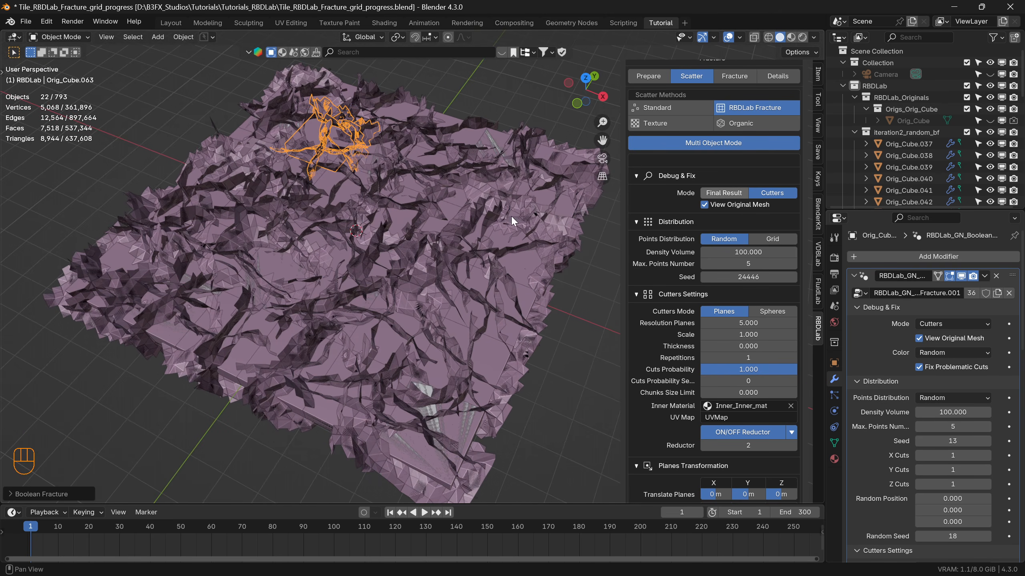
# Display the final result of the random fracture and deselect the chunks.
pyautogui.scroll(-2, 381, 317)
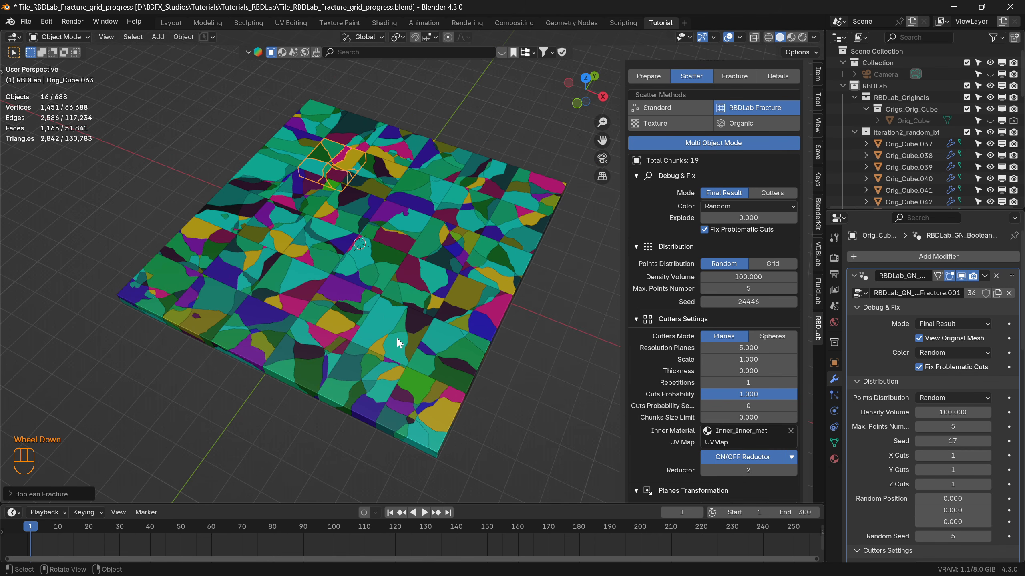
pyautogui.click(478, 370)
pyautogui.moveTo(354, 243)
pyautogui.mouseDown(button='middle')
pyautogui.moveTo(367, 286)
pyautogui.moveTo(357, 235)
pyautogui.mouseUp(button='middle')
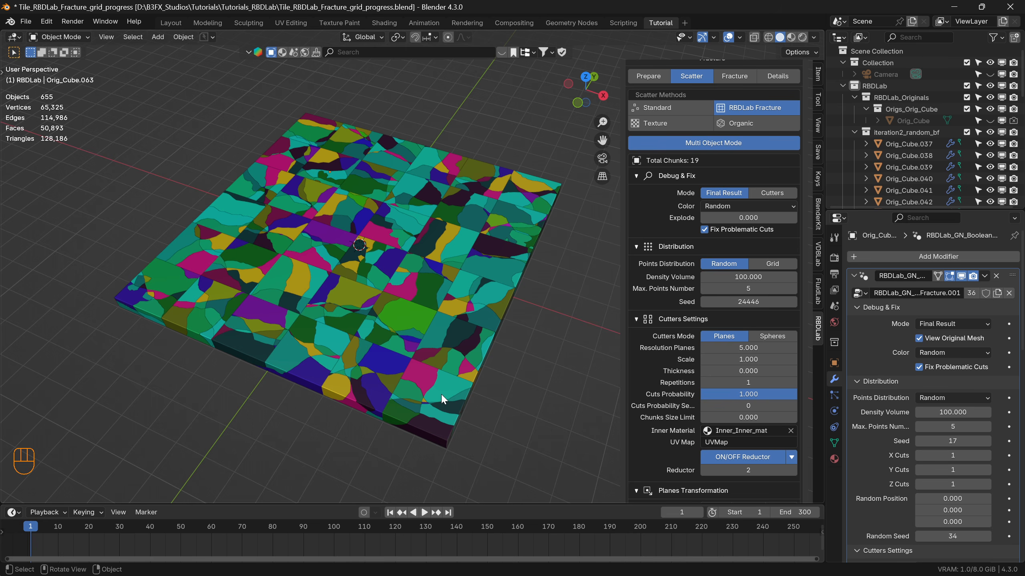
# Explode the randomly fractured chunks by 0.290 and inspect the noisy cuts up close.
pyautogui.click(735, 218)
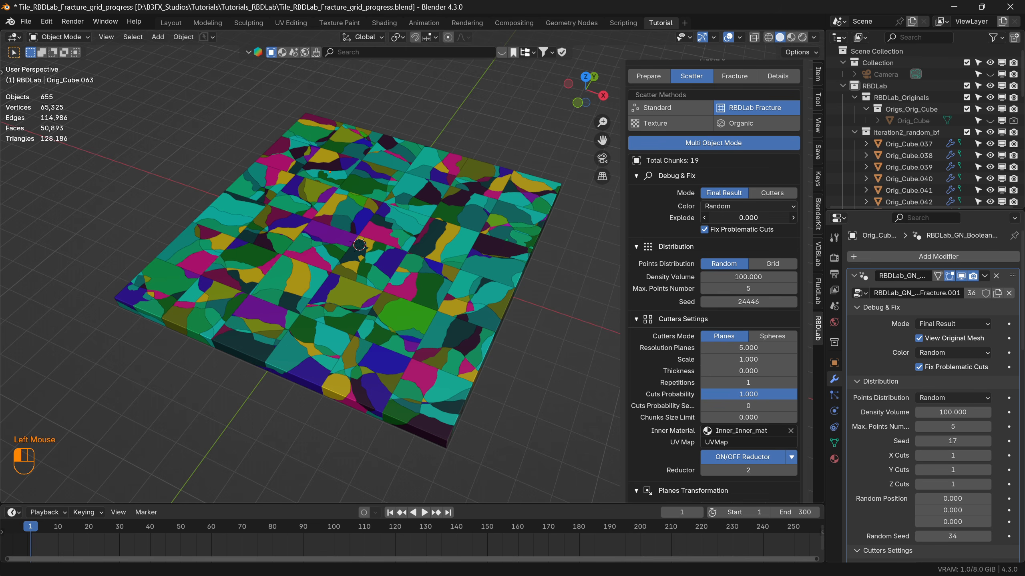
pyautogui.moveTo(735, 218); pyautogui.dragTo(769, 218)
pyautogui.scroll(6, 481, 288)
pyautogui.scroll(2, 373, 334)
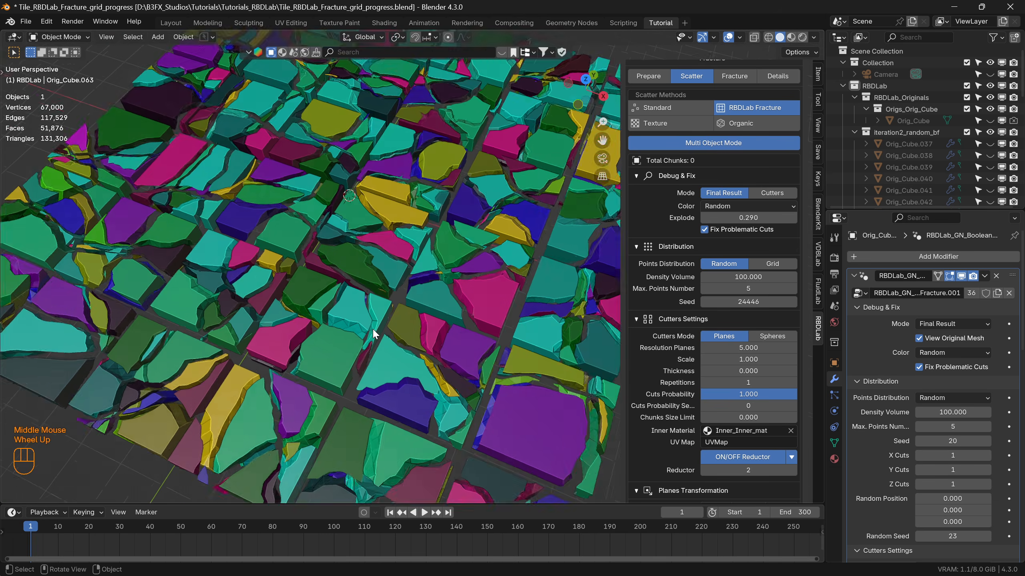
pyautogui.scroll(-2, 374, 333)
# Increase the chunks' explode amount to 0.8 and inspect the separated pieces.
pyautogui.click(746, 216)
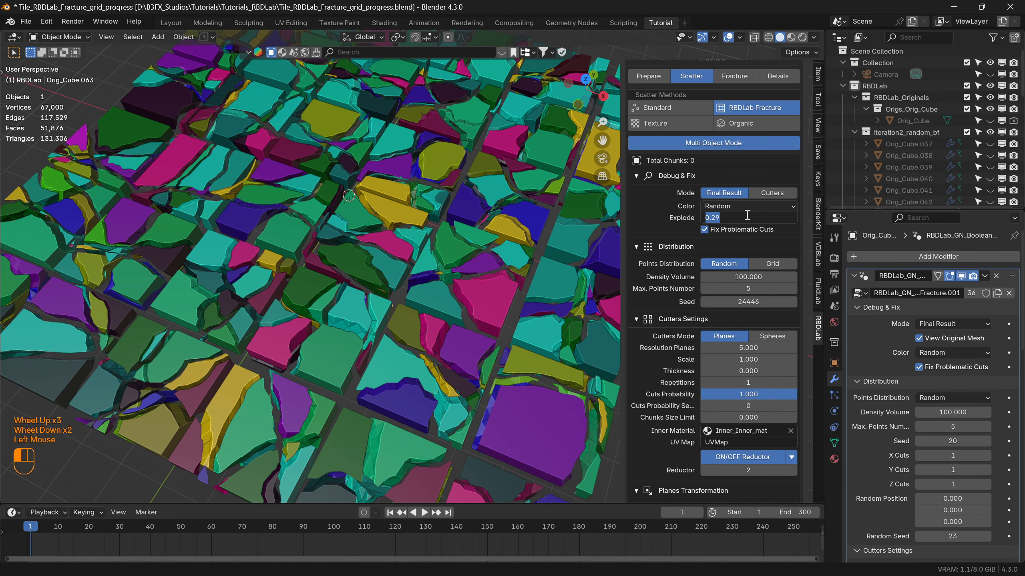
pyautogui.write('0.8')
pyautogui.press('Return')
pyautogui.scroll(-3, 416, 369)
pyautogui.keyDown('shift'); pyautogui.moveTo(386, 376); pyautogui.dragTo(353, 288, button='middle'); pyautogui.keyUp('shift')
pyautogui.scroll(2, 346, 268)
pyautogui.scroll(-2, 345, 271)
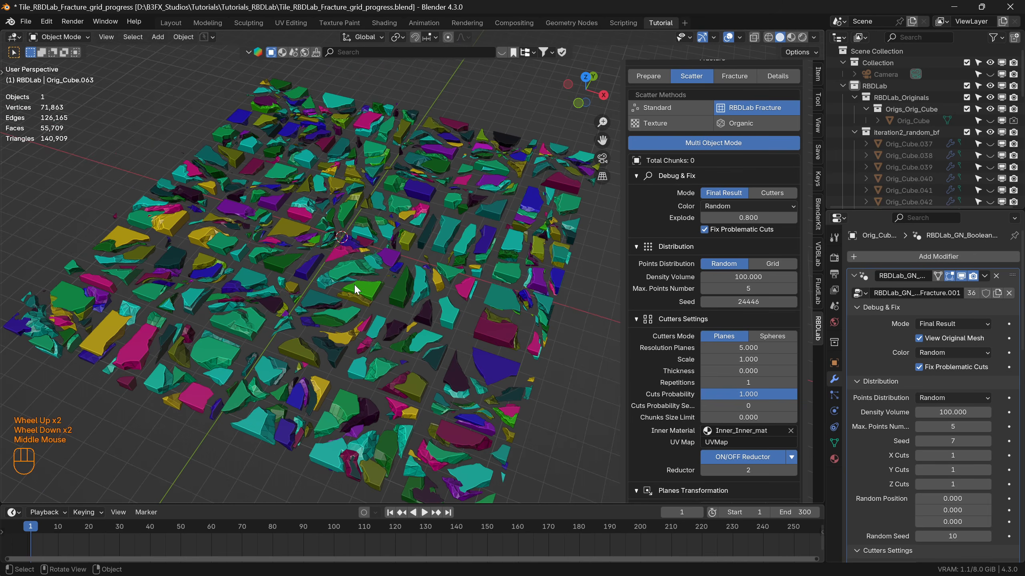
# Reset the chunks' explode amount to 0.
pyautogui.click(746, 218)
pyautogui.write('0')
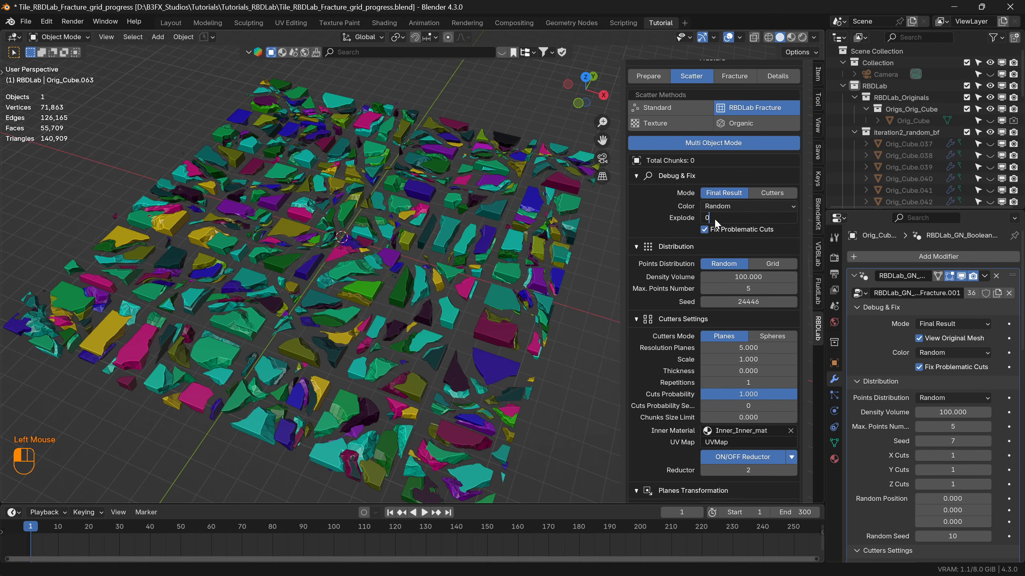
pyautogui.press('Return')
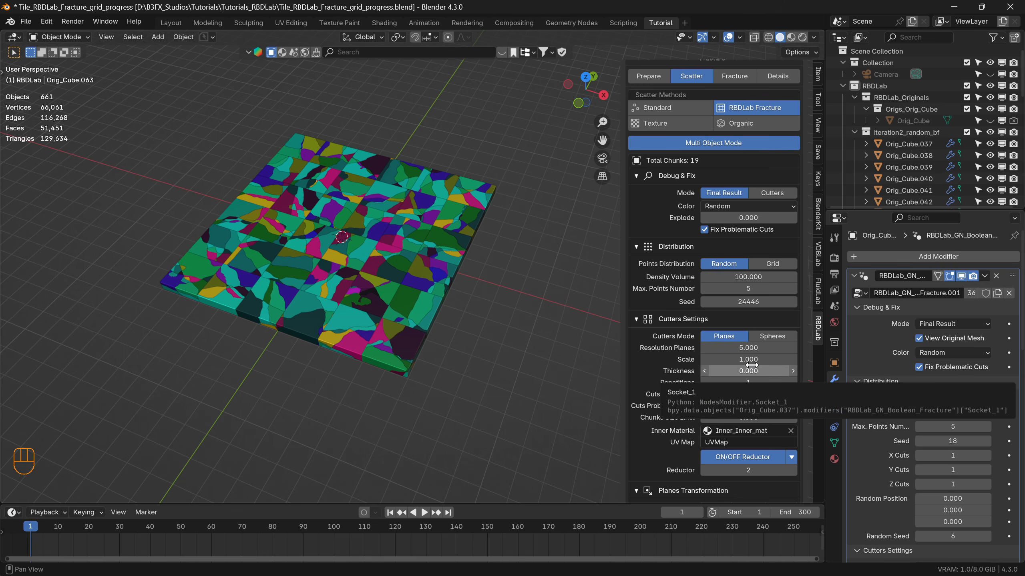
# Turn off Automatic RBD after fracture for the random fracture.
pyautogui.scroll(-5, 752, 363)
pyautogui.scroll(-6, 751, 362)
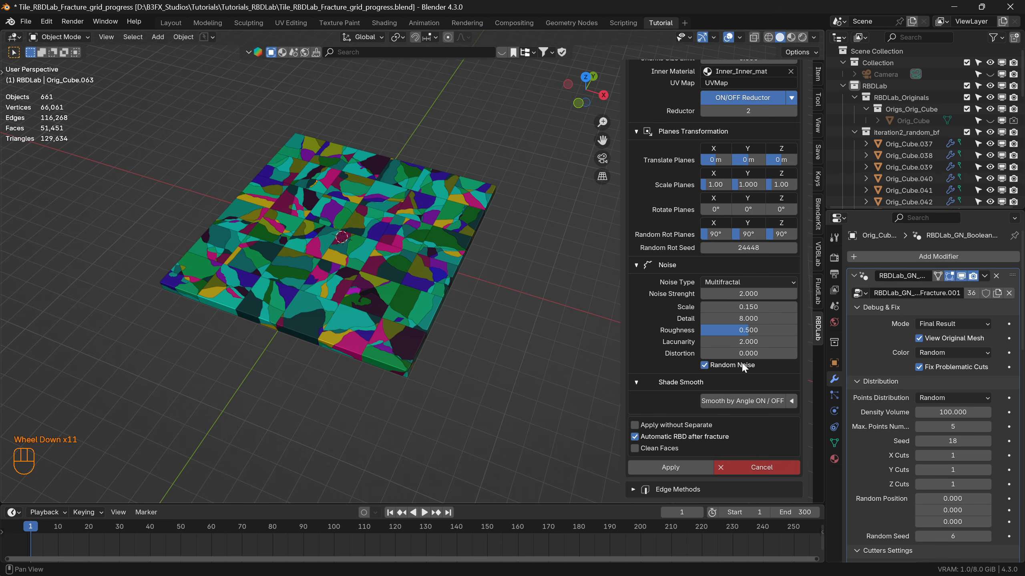
pyautogui.click(634, 437)
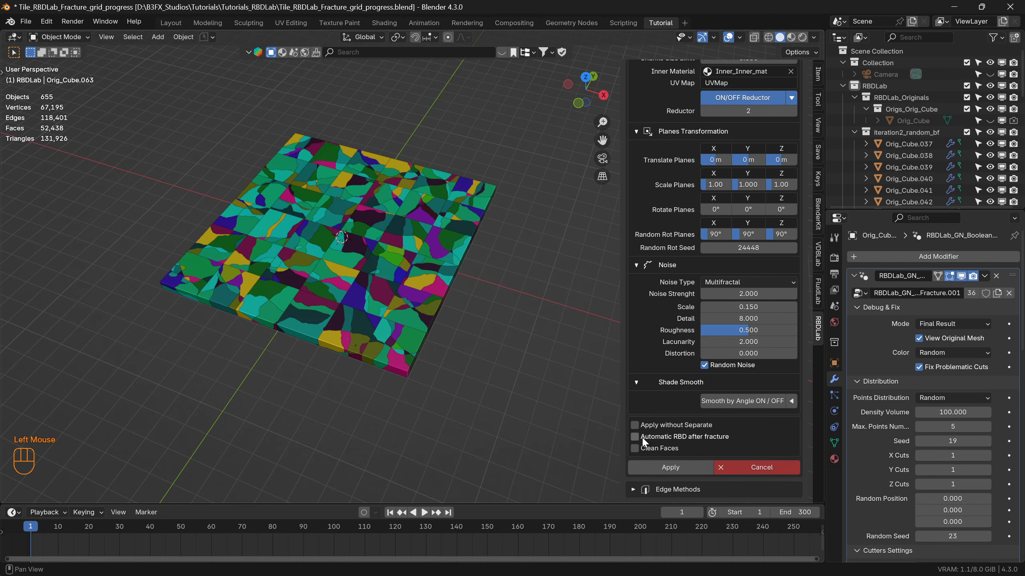
# Inspect the tiny fragments near the tile's edge and set the chunks size limit to 5.
pyautogui.scroll(1, 351, 344)
pyautogui.scroll(5, 352, 348)
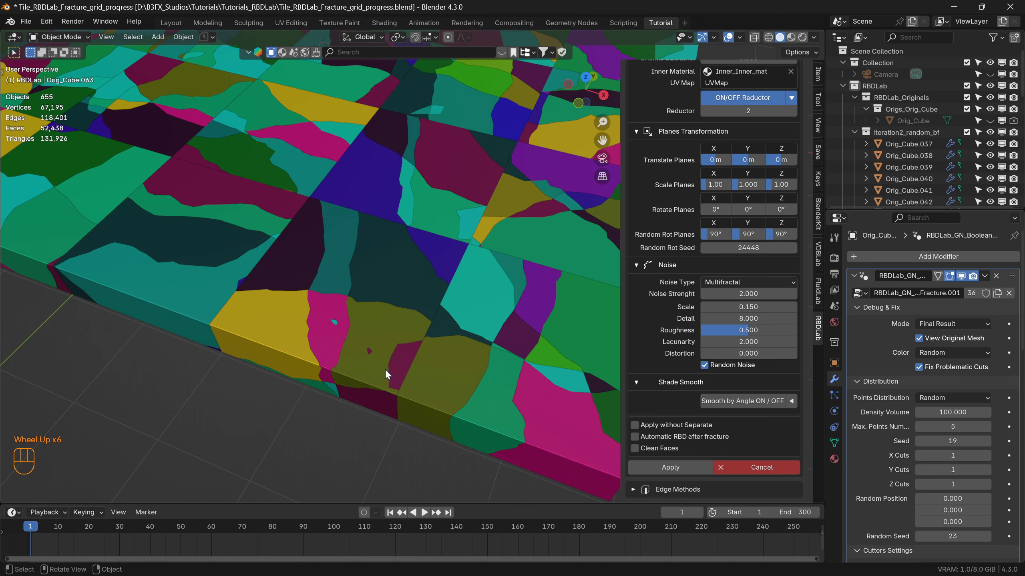
pyautogui.scroll(4, 749, 232)
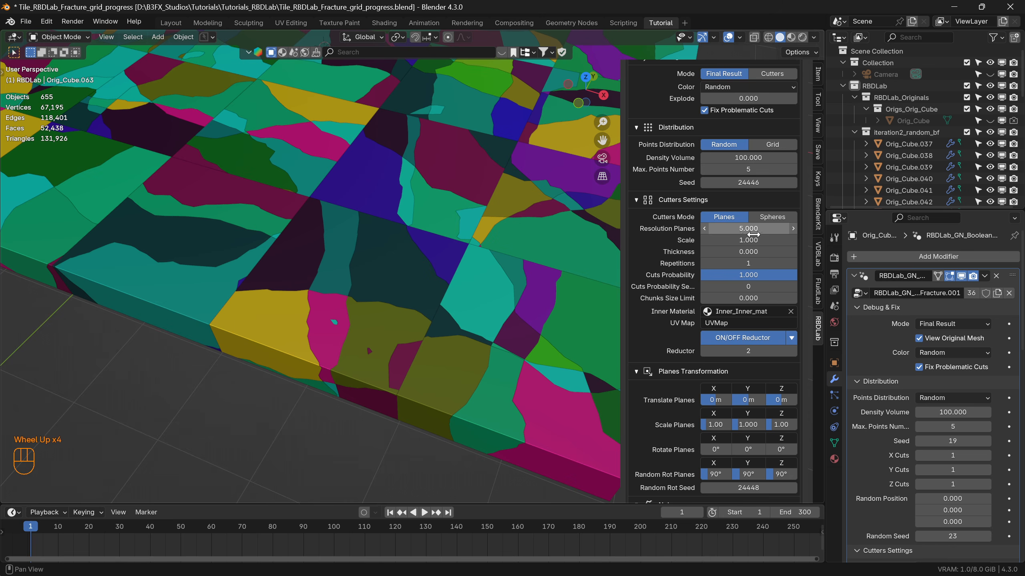
pyautogui.click(750, 299)
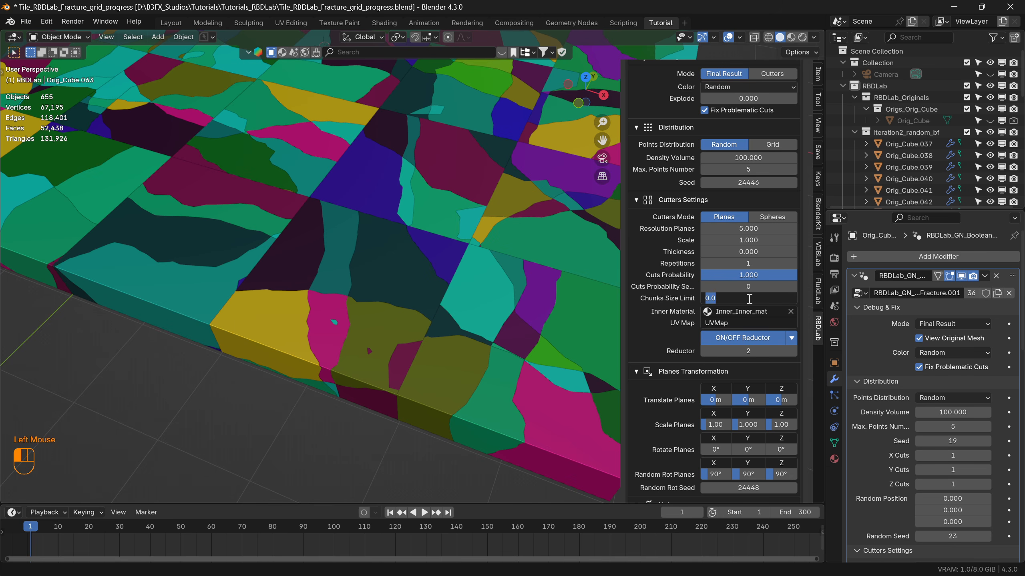
pyautogui.write('5')
pyautogui.press('Return')
pyautogui.scroll(-3, 331, 319)
pyautogui.moveTo(358, 308); pyautogui.dragTo(377, 286, button='middle')
# Reduce the chunks size limit to 2.
pyautogui.click(748, 298)
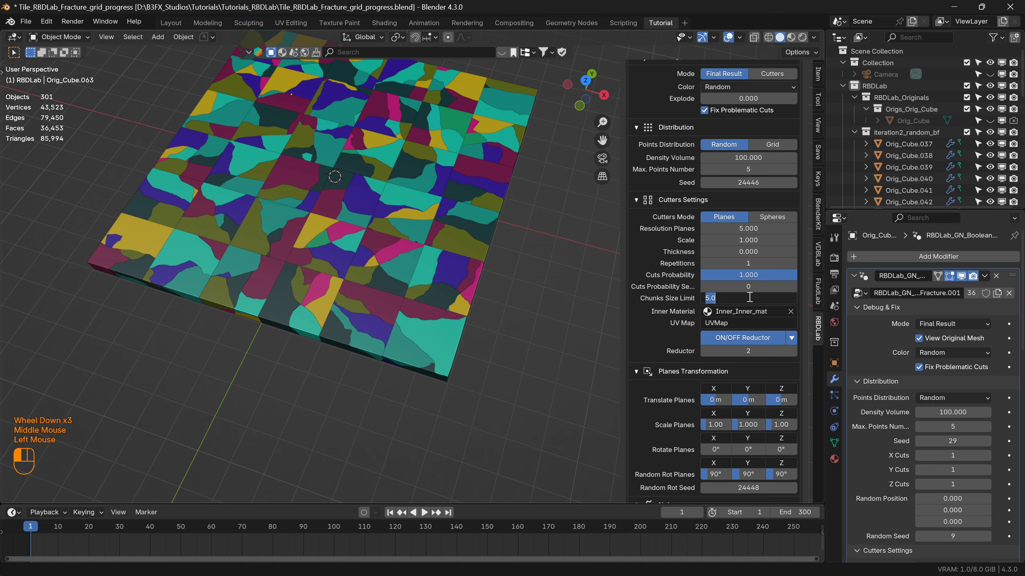
pyautogui.write('2')
pyautogui.press('Return')
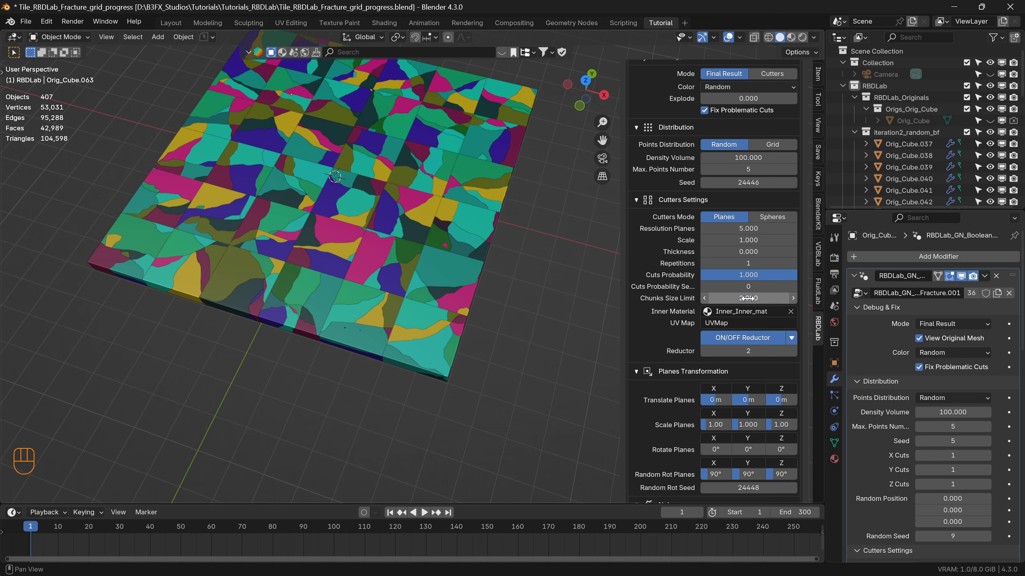
# Lower the chunks size limit to 1.
pyautogui.click(745, 297)
pyautogui.write('1')
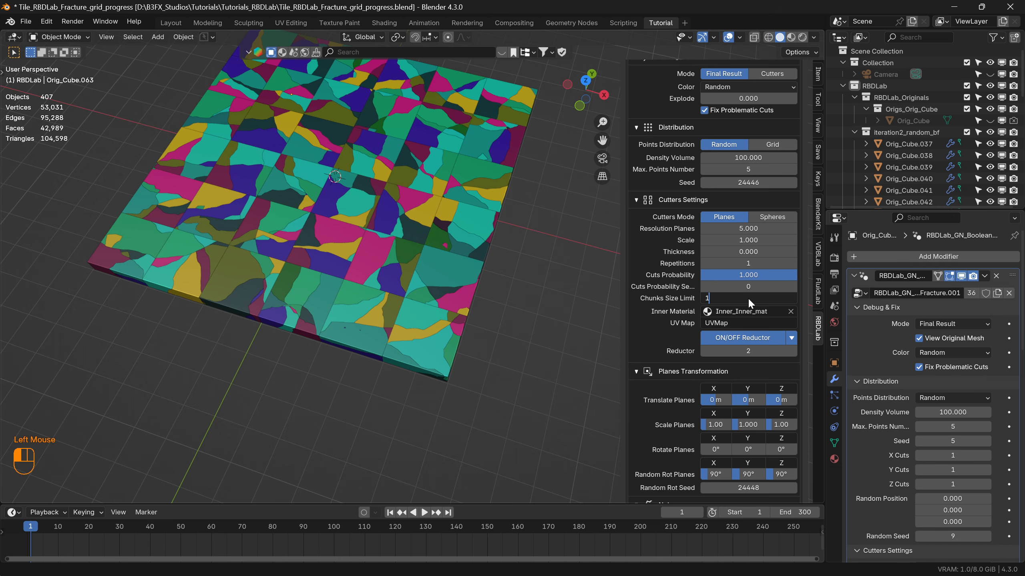
pyautogui.press('Return')
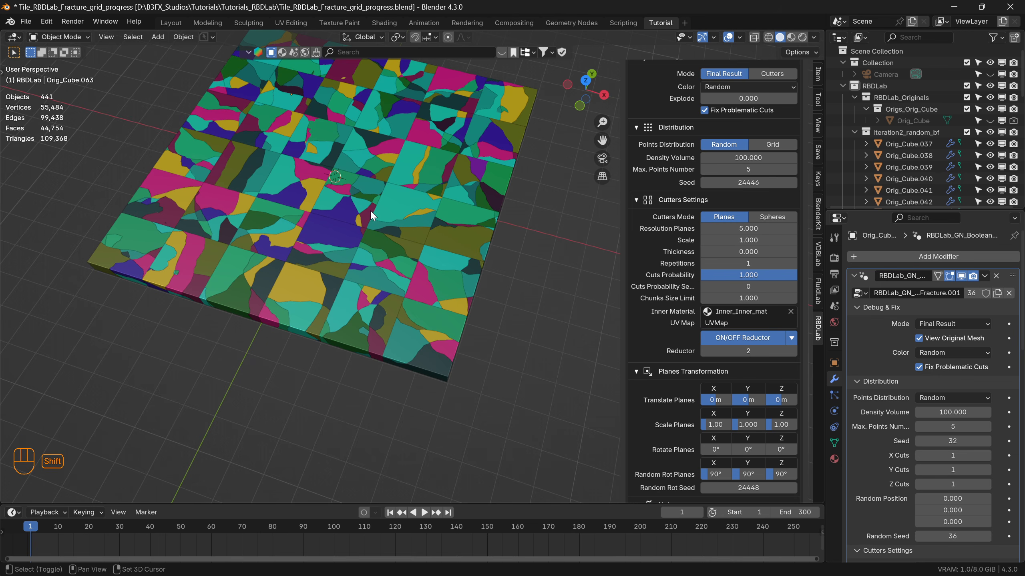
# Check the resulting chunks across the tile and apply the random fracture.
pyautogui.keyDown('shift'); pyautogui.moveTo(370, 210); pyautogui.dragTo(381, 271, button='middle'); pyautogui.keyUp('shift')
pyautogui.scroll(3, 385, 257)
pyautogui.scroll(-3, 385, 258)
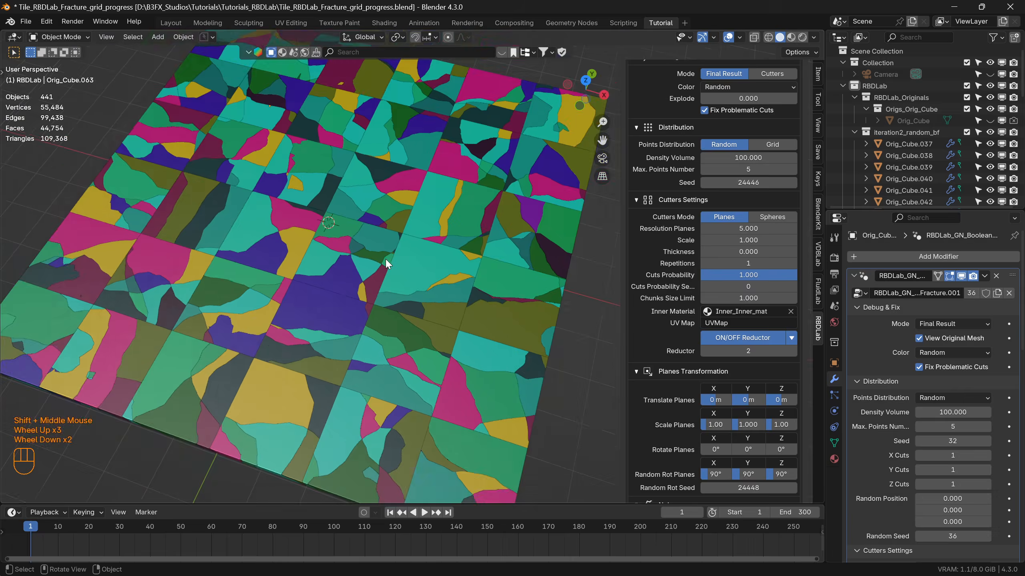
pyautogui.keyDown('shift'); pyautogui.moveTo(428, 356); pyautogui.dragTo(408, 309, button='middle'); pyautogui.keyUp('shift')
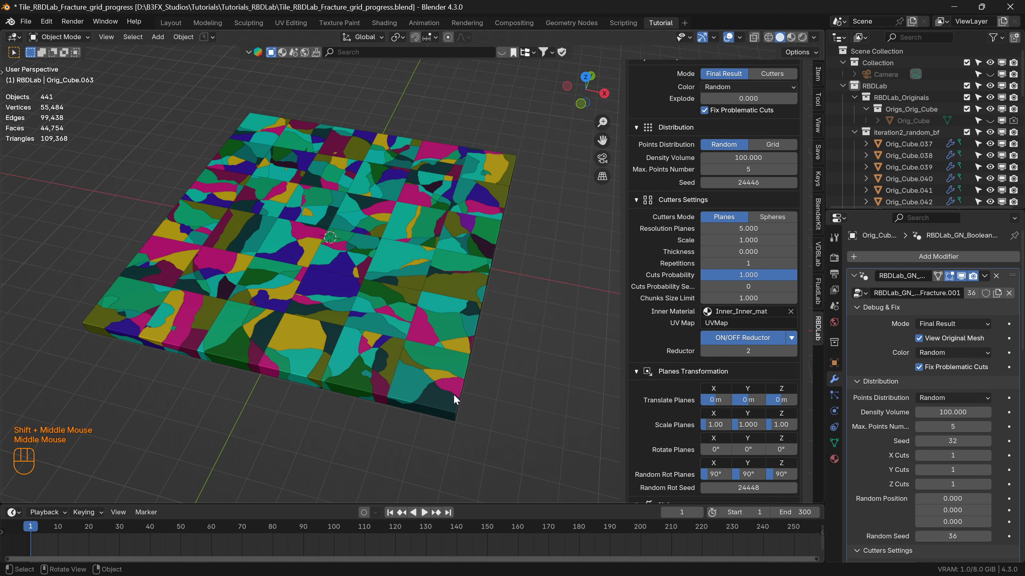
pyautogui.scroll(-5, 763, 447)
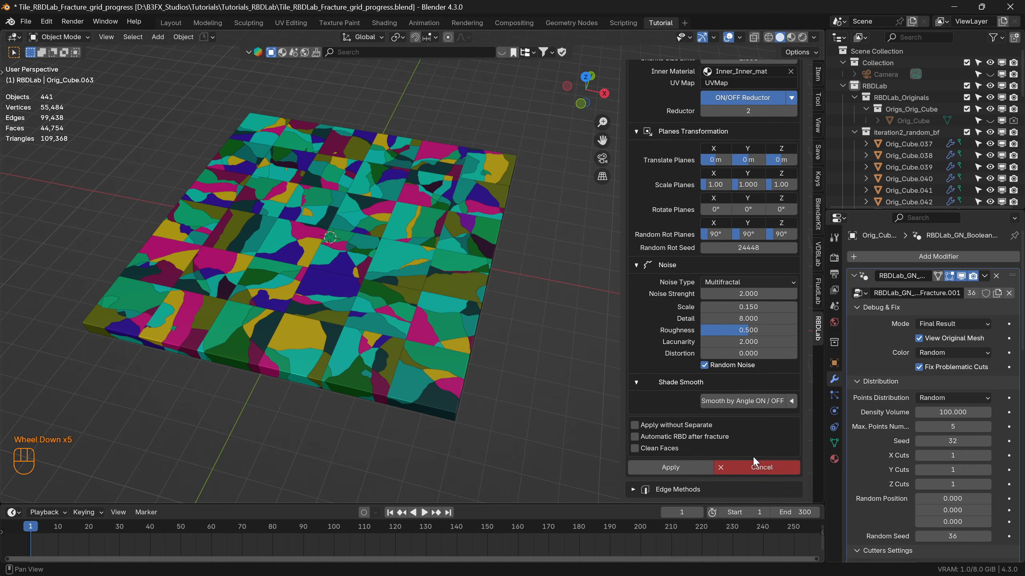
pyautogui.click(670, 468)
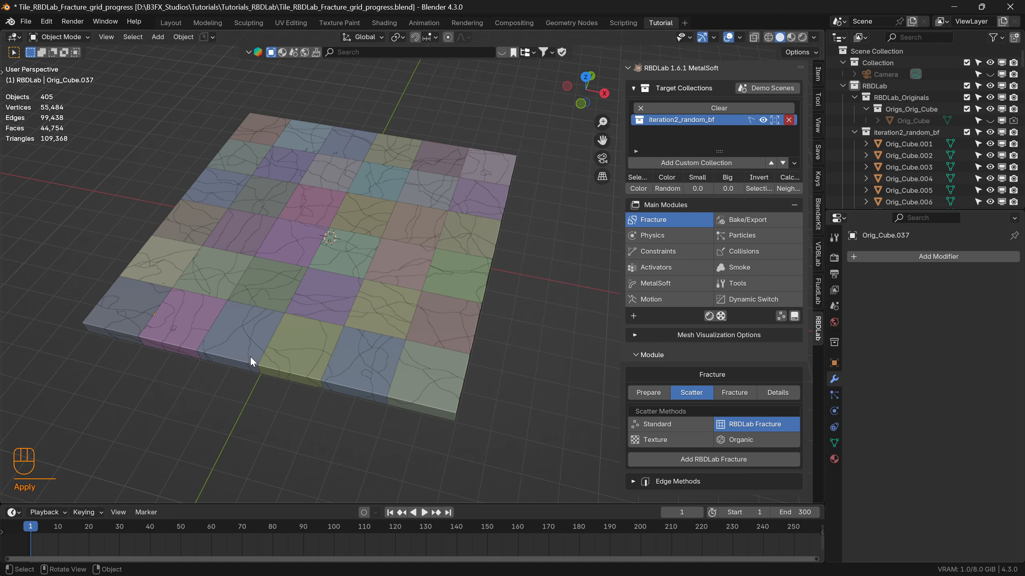
# Test-move three individual chunks in different tiles to examine their fractured shapes, cancelling each move, and clear the selection.
pyautogui.click(422, 383)
pyautogui.press('g')
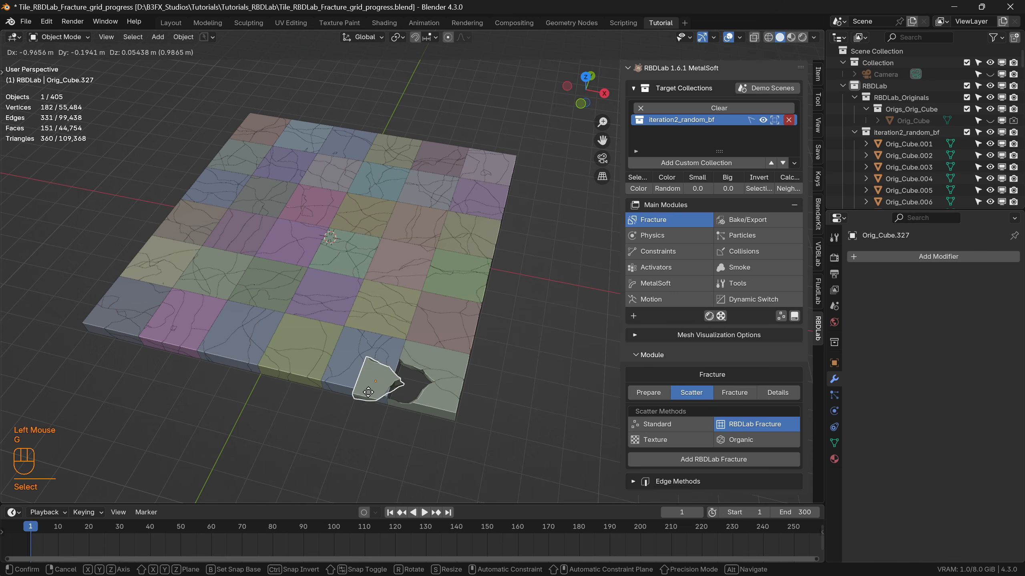
pyautogui.rightClick(336, 451)
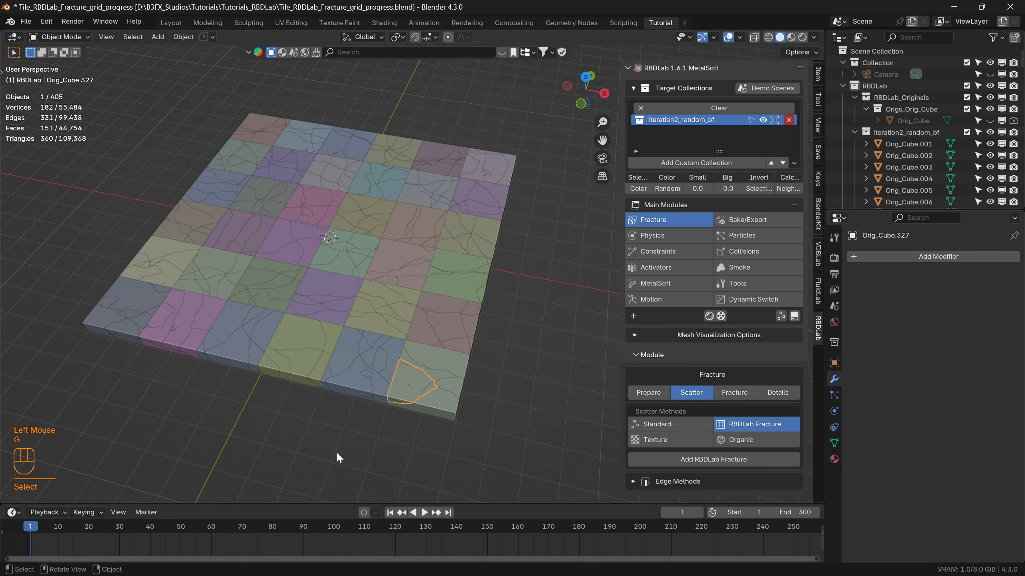
pyautogui.click(322, 283)
pyautogui.press('g')
pyautogui.rightClick(255, 215)
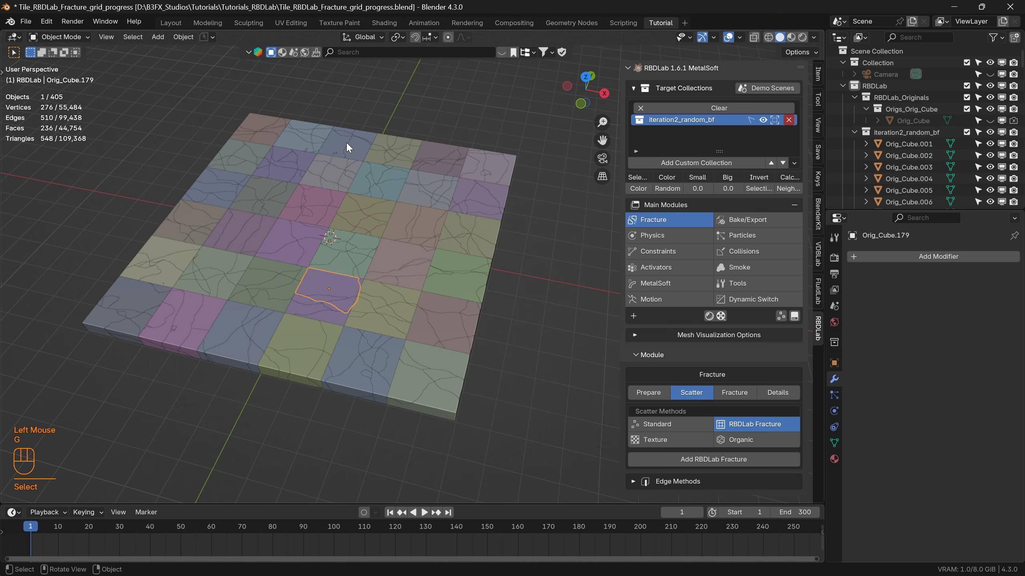
pyautogui.click(335, 152)
pyautogui.press('g')
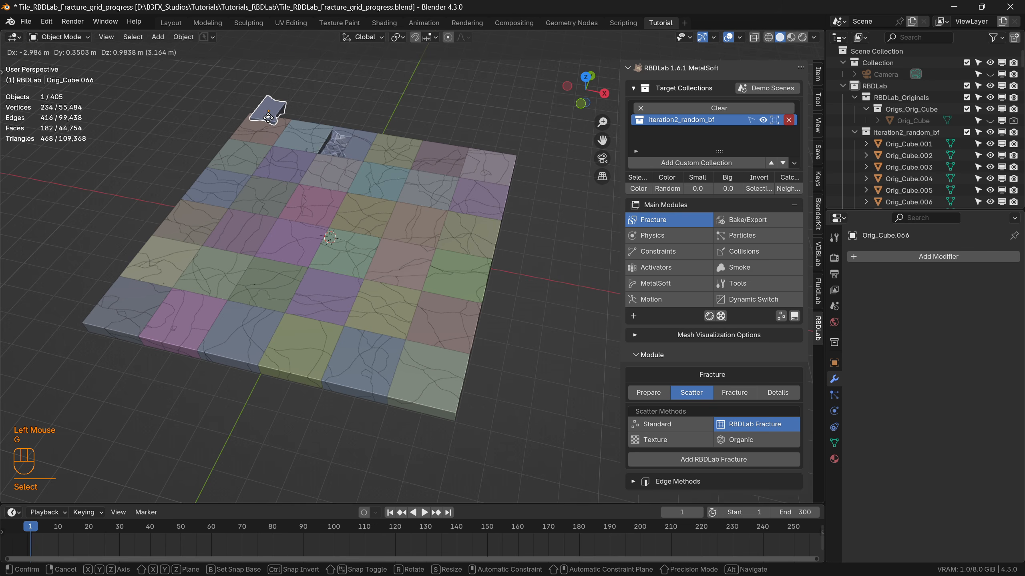
pyautogui.rightClick(294, 134)
pyautogui.click(566, 322)
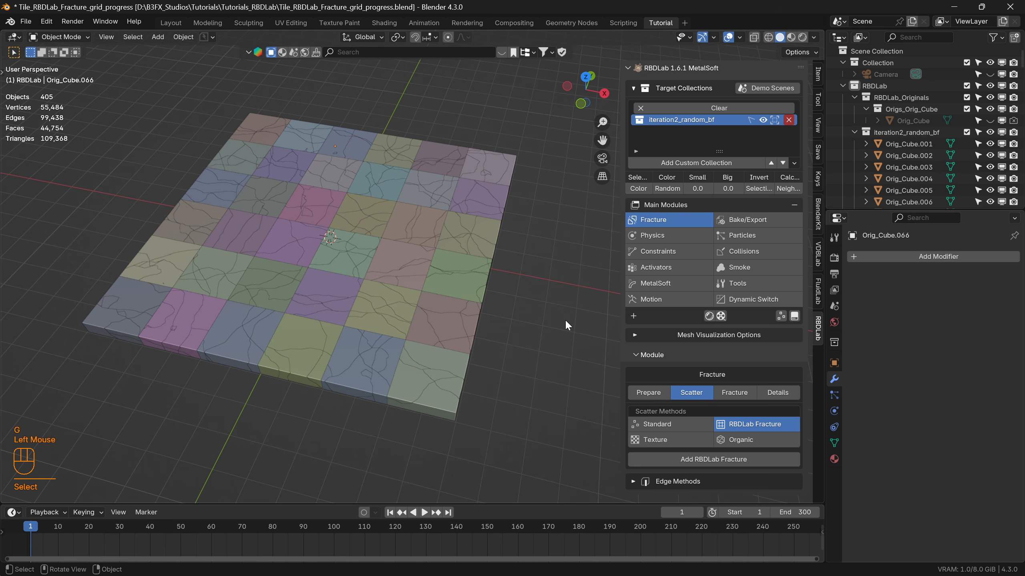
# Remove the Clear entry from the target collections and add a hidden physics ground.
pyautogui.click(720, 108)
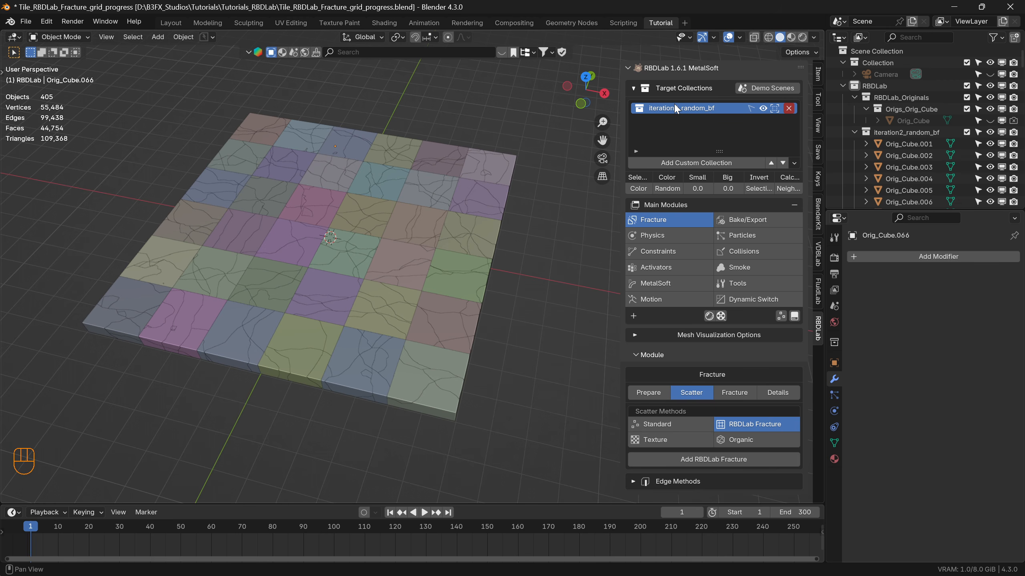
pyautogui.click(665, 235)
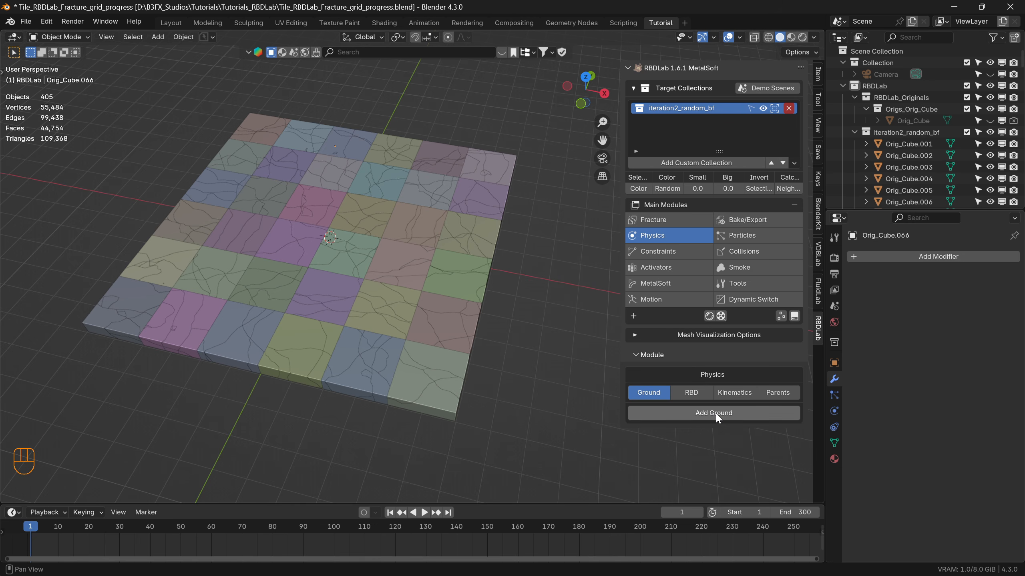
pyautogui.click(633, 316)
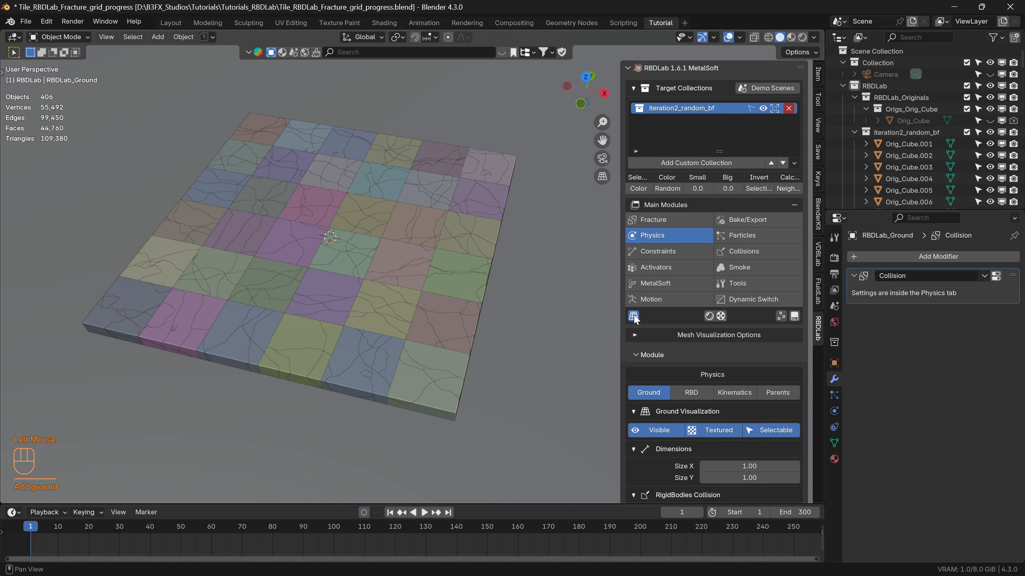
pyautogui.click(634, 316)
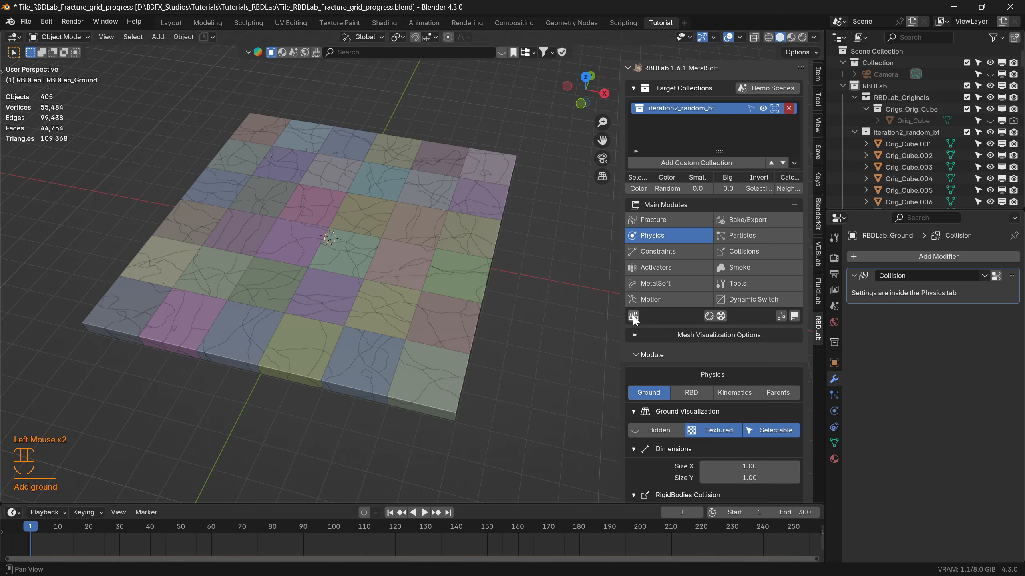
# Disable the proxy animations in the RBD settings and add rigid bodies with Concrete mass and Convex Hull shape.
pyautogui.click(700, 393)
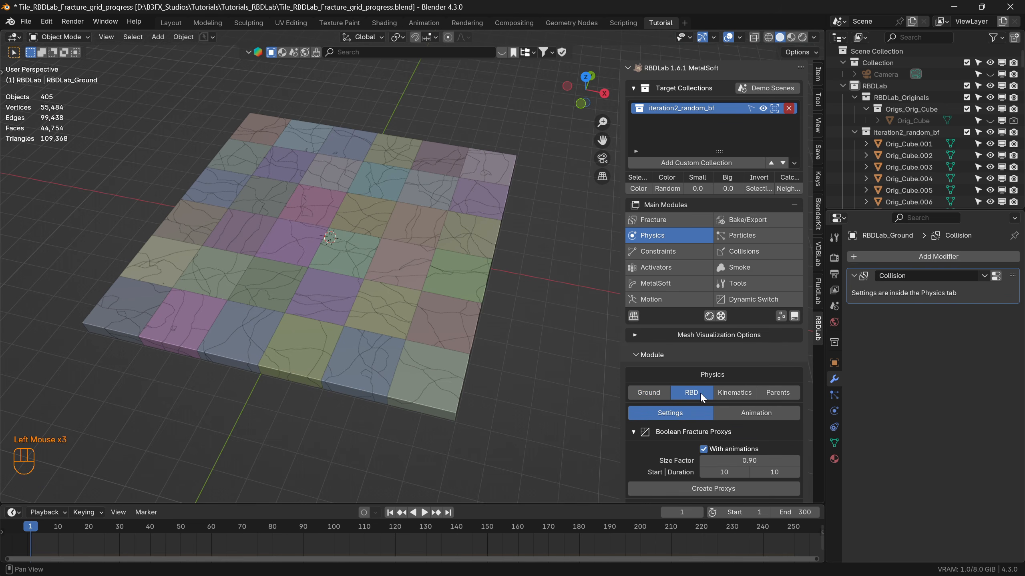
pyautogui.scroll(-4, 741, 374)
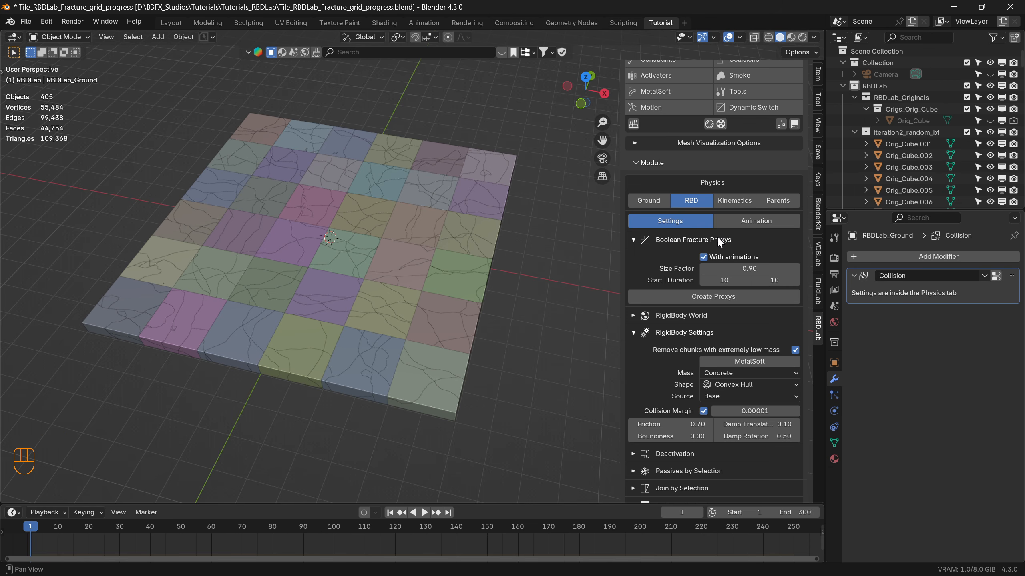
pyautogui.click(704, 257)
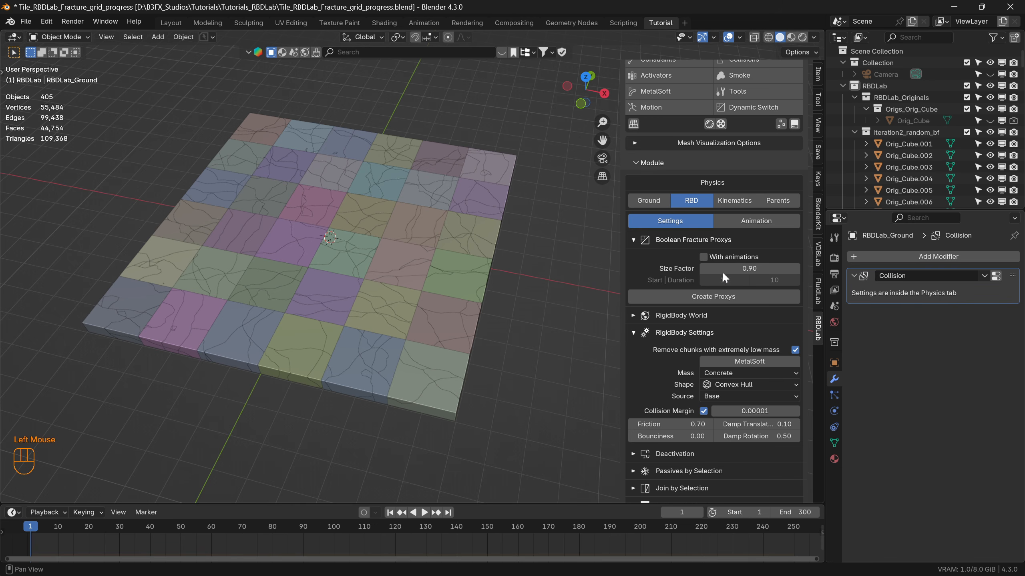
pyautogui.scroll(-3, 704, 428)
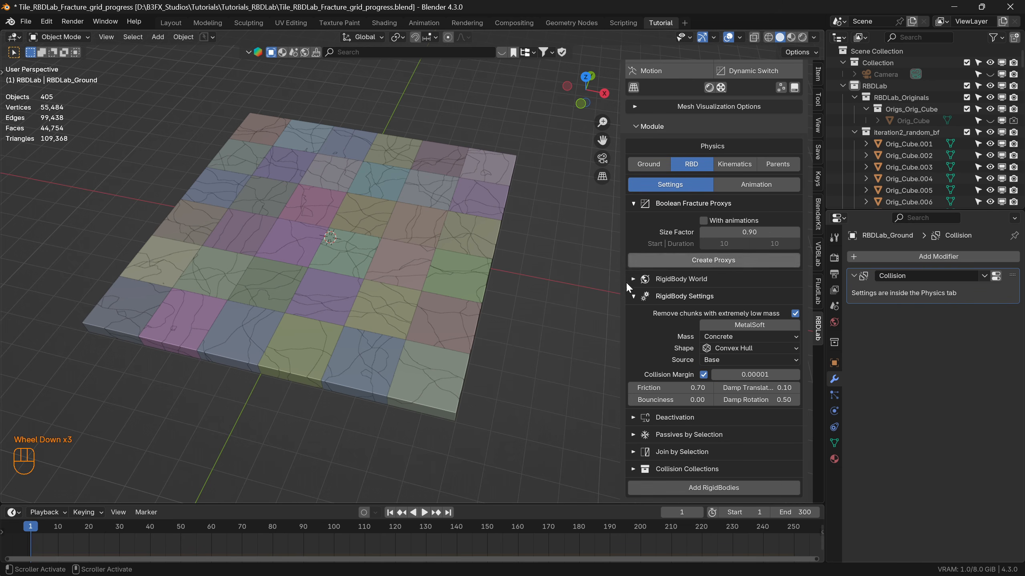
pyautogui.click(717, 489)
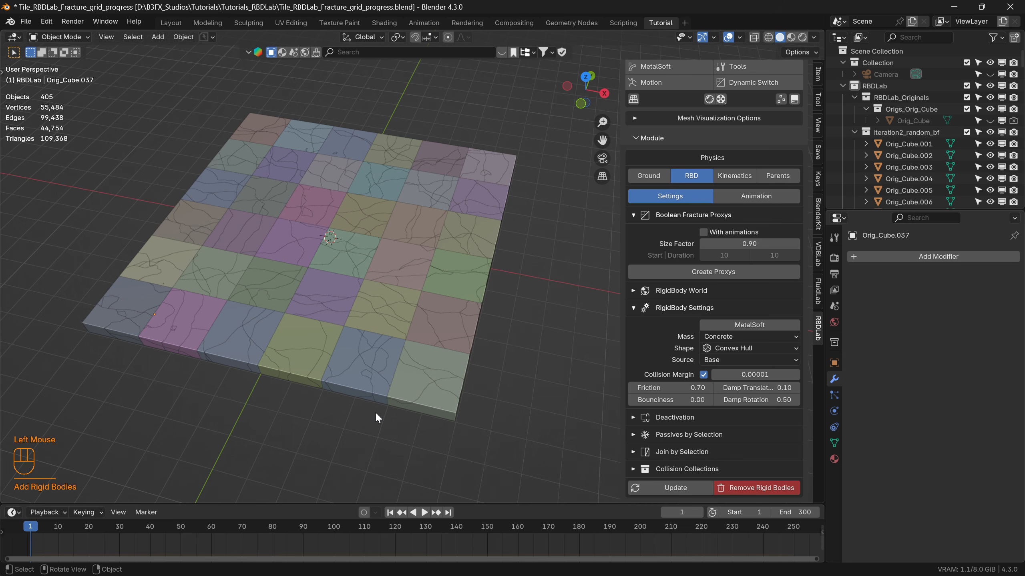
# Play the rigid body simulation to check how the chunks behave and return to the first frame.
pyautogui.press('space')
pyautogui.scroll(-4, 355, 382)
pyautogui.moveTo(352, 376); pyautogui.dragTo(330, 334, button='middle')
pyautogui.press('space')
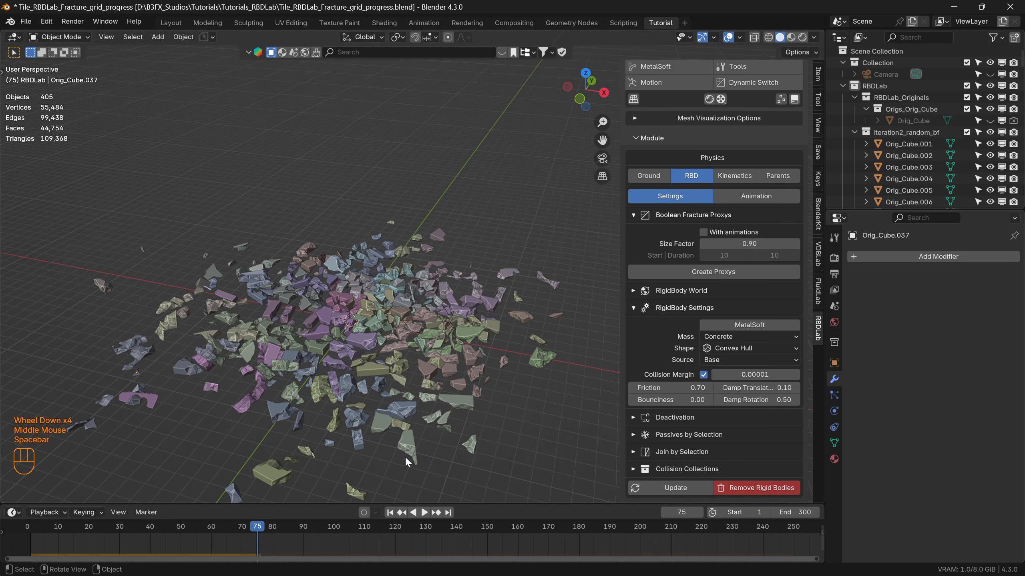
pyautogui.click(390, 513)
pyautogui.moveTo(384, 486); pyautogui.dragTo(337, 350, button='middle')
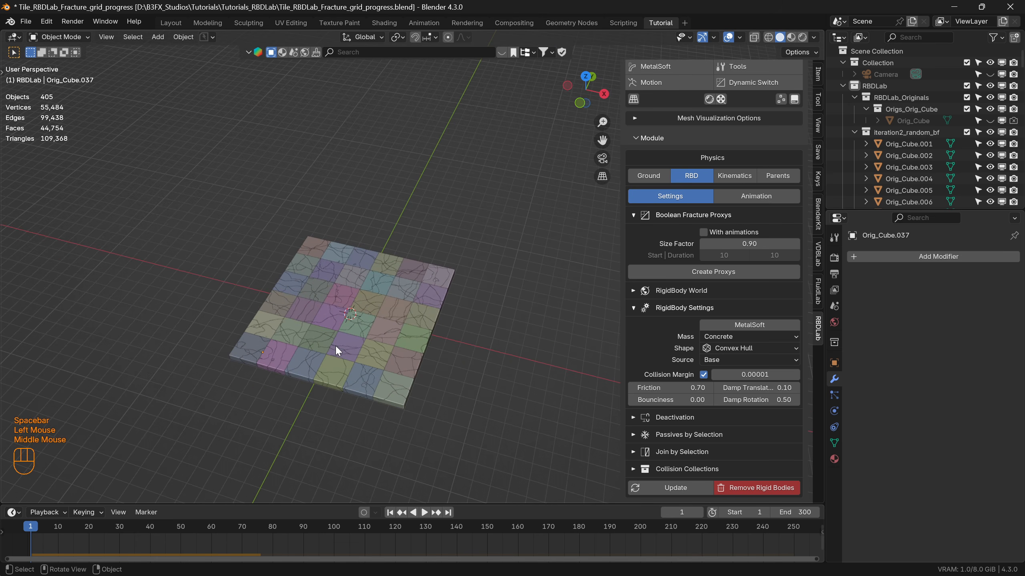
# Inspect the intact chunks up close, replay the start of the simulation and rewind to frame 1.
pyautogui.scroll(4, 336, 347)
pyautogui.scroll(2, 329, 346)
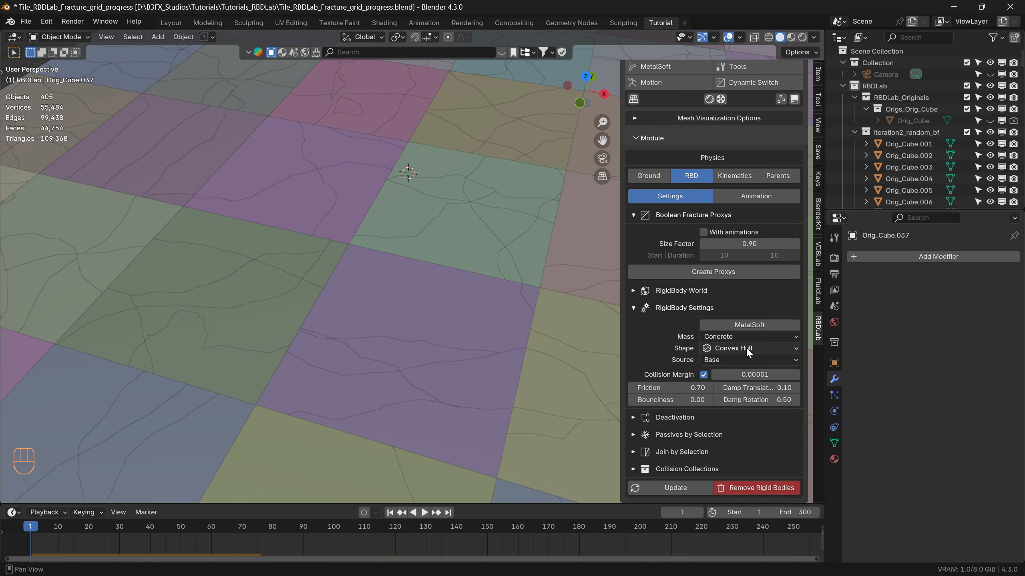
pyautogui.scroll(-3, 422, 344)
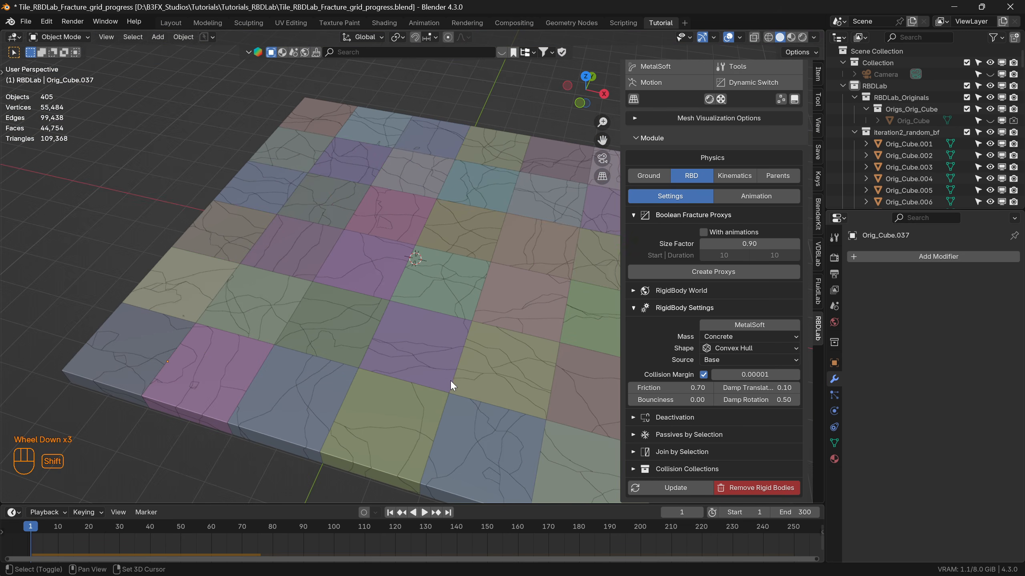
pyautogui.keyDown('shift'); pyautogui.moveTo(446, 380); pyautogui.dragTo(371, 313, button='middle'); pyautogui.keyUp('shift')
pyautogui.scroll(-1, 378, 247)
pyautogui.press('space')
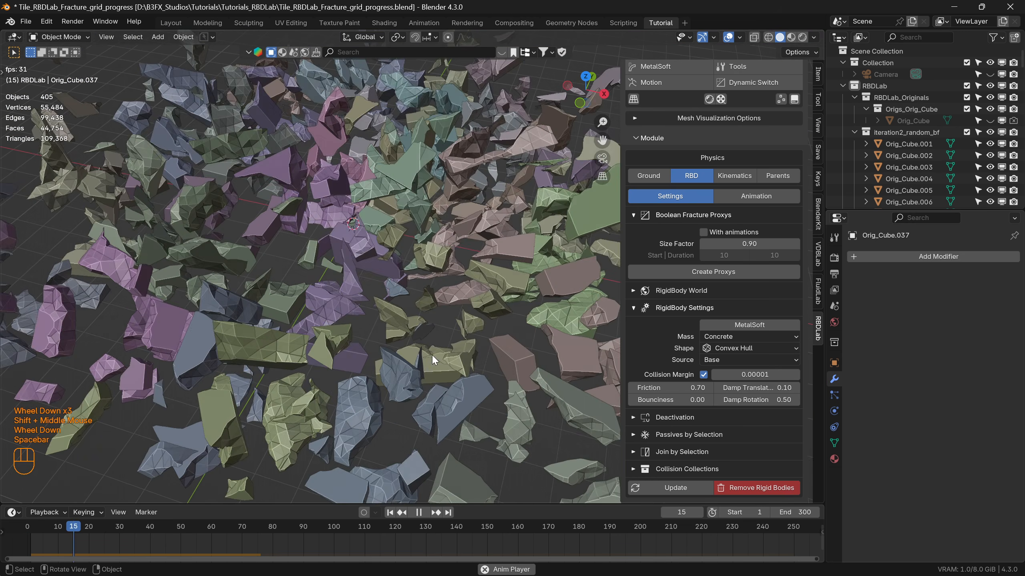
pyautogui.press('space')
pyautogui.click(390, 513)
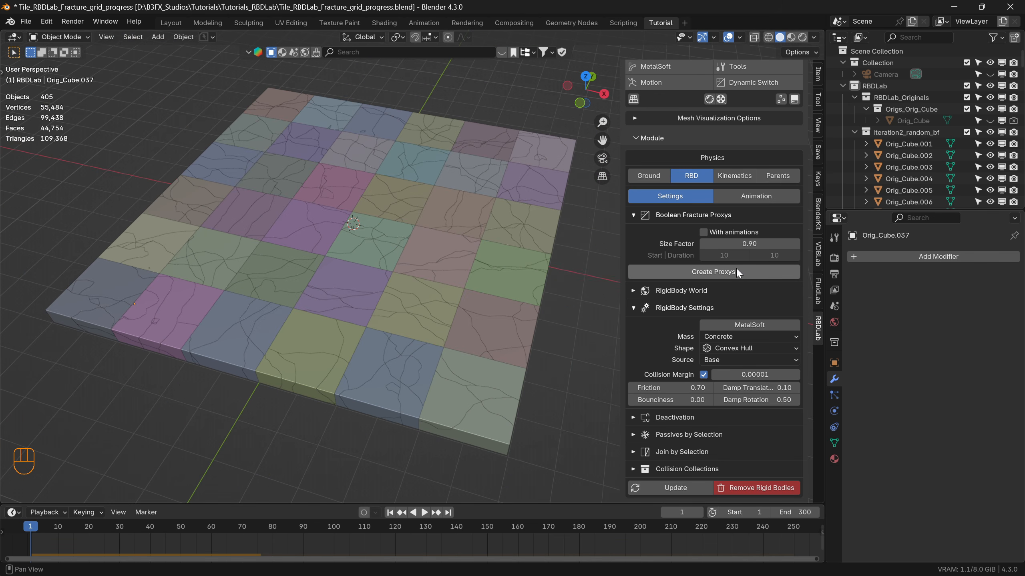
# Create boolean fracture proxys for the chunks with Use Convex Hull enabled.
pyautogui.keyDown('shift'); pyautogui.moveTo(466, 279); pyautogui.dragTo(446, 295, button='middle'); pyautogui.keyUp('shift')
pyautogui.click(719, 273)
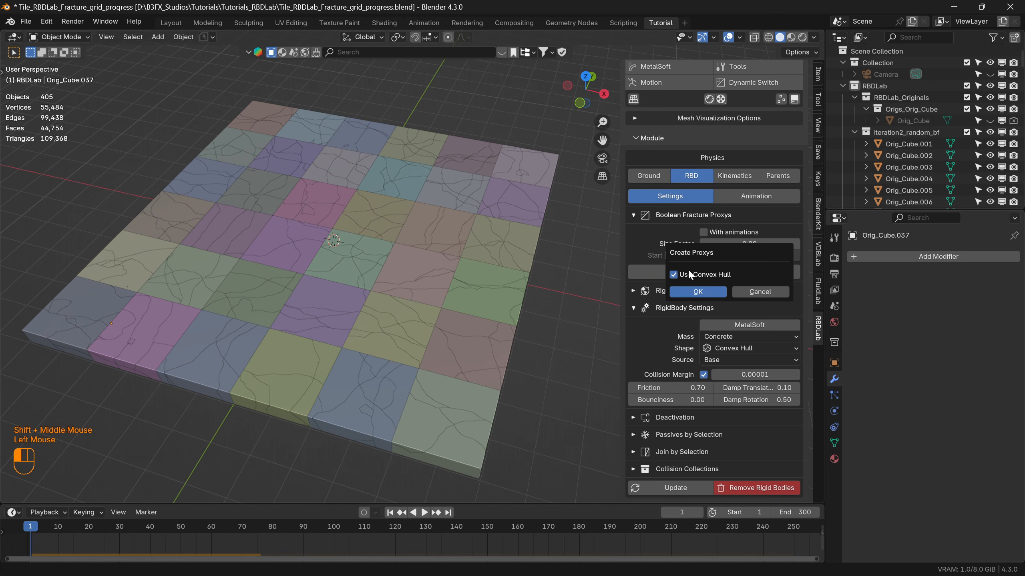
pyautogui.click(695, 292)
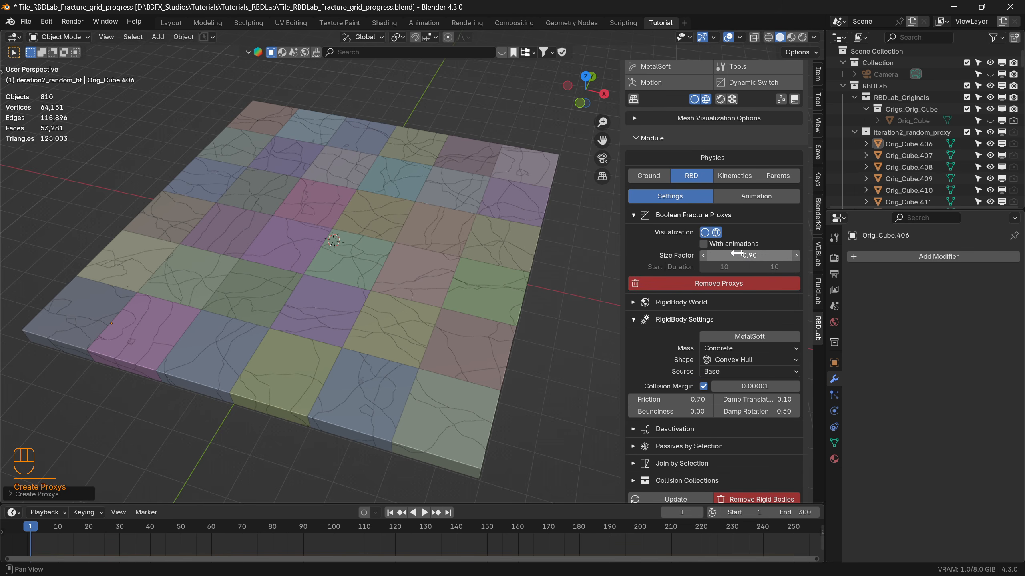
# Set the proxys' size factor to 0.5.
pyautogui.click(749, 255)
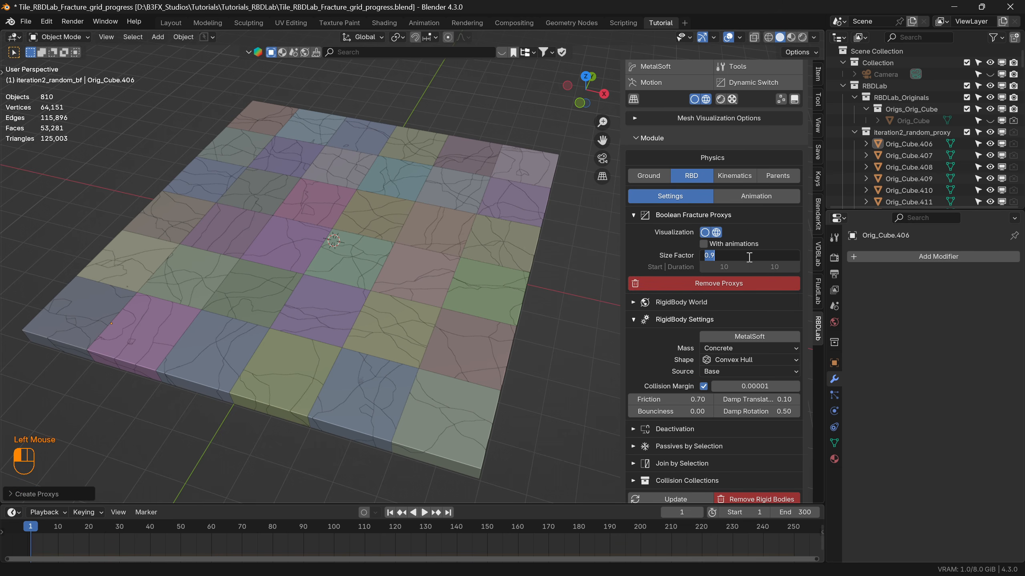
pyautogui.write('0.5')
pyautogui.press('Return')
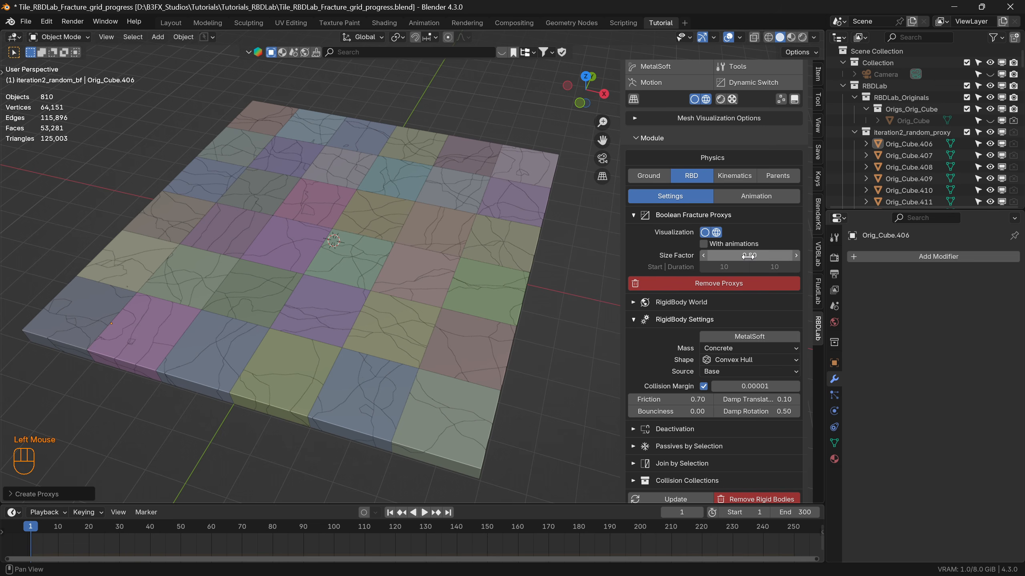
# Set the proxys' size factor to 0.8 and update the rigid bodies.
pyautogui.click(749, 255)
pyautogui.write('0.8')
pyautogui.press('Return')
pyautogui.scroll(-2, 646, 444)
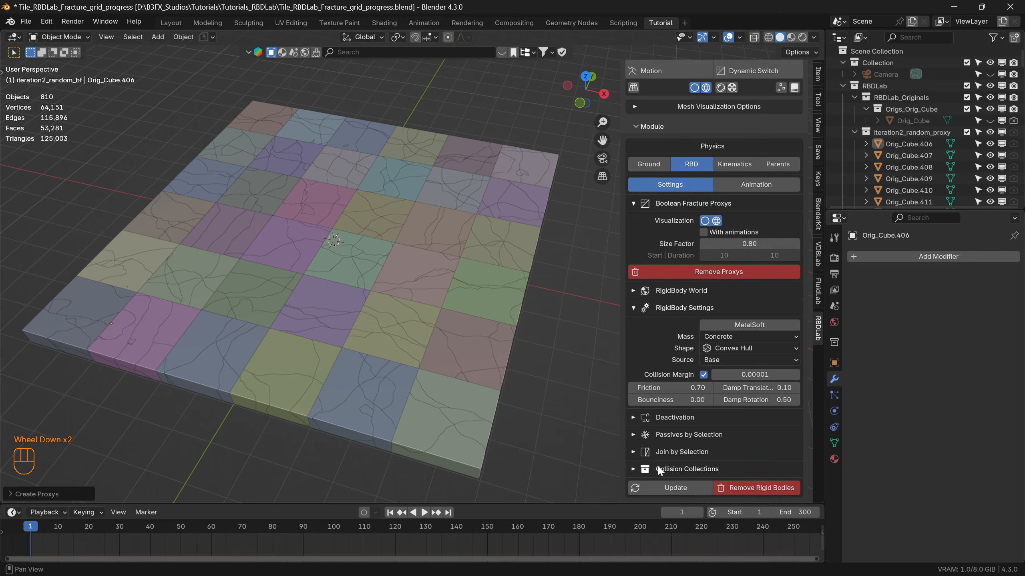
pyautogui.click(674, 489)
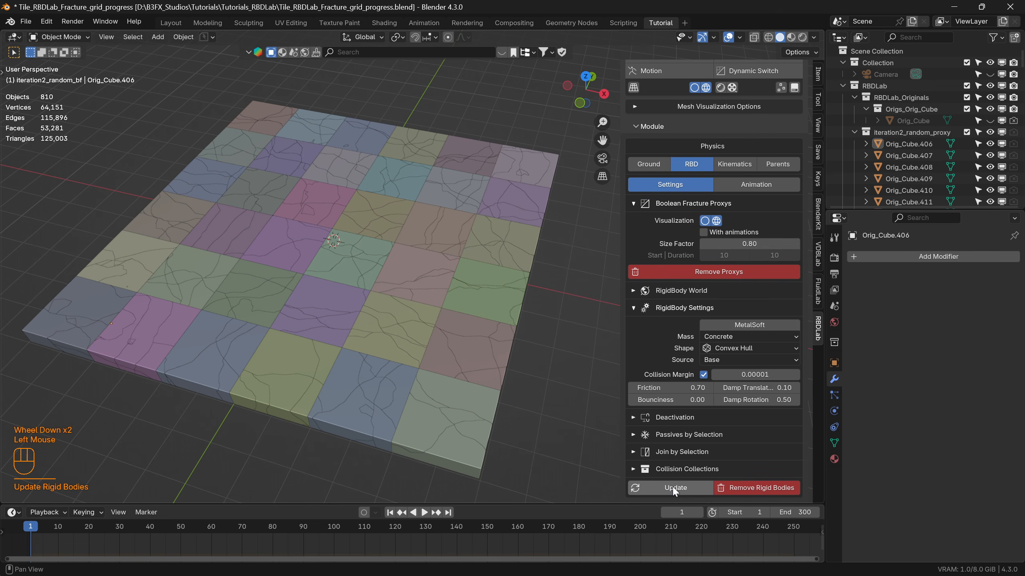
# Display only the proxy chunks, play their rigid body simulation and return to the first frame.
pyautogui.click(705, 222)
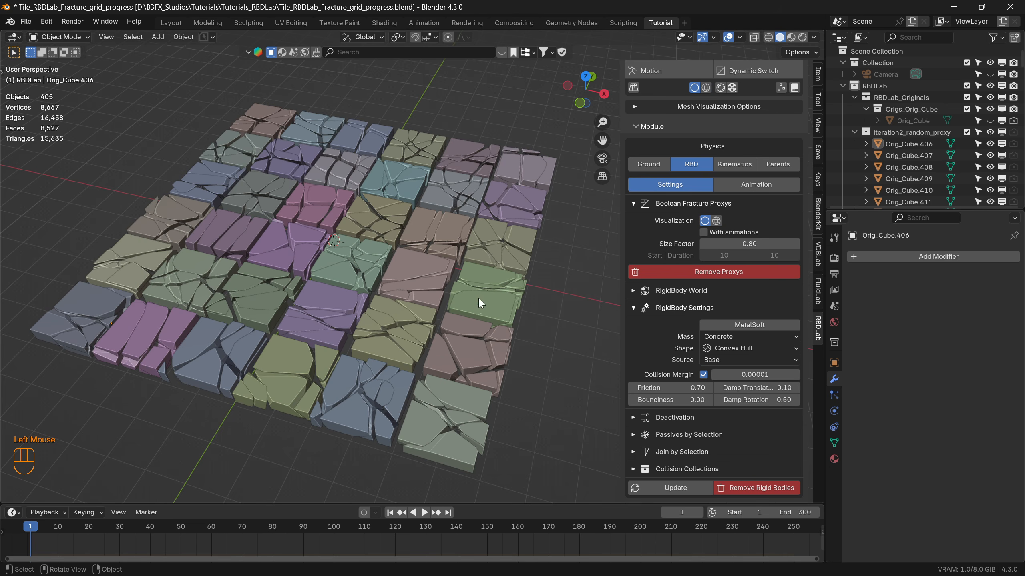
pyautogui.moveTo(413, 307)
pyautogui.mouseDown(button='middle')
pyautogui.moveTo(415, 341)
pyautogui.moveTo(340, 298)
pyautogui.moveTo(418, 306)
pyautogui.moveTo(404, 299)
pyautogui.mouseUp(button='middle')
pyautogui.press('space')
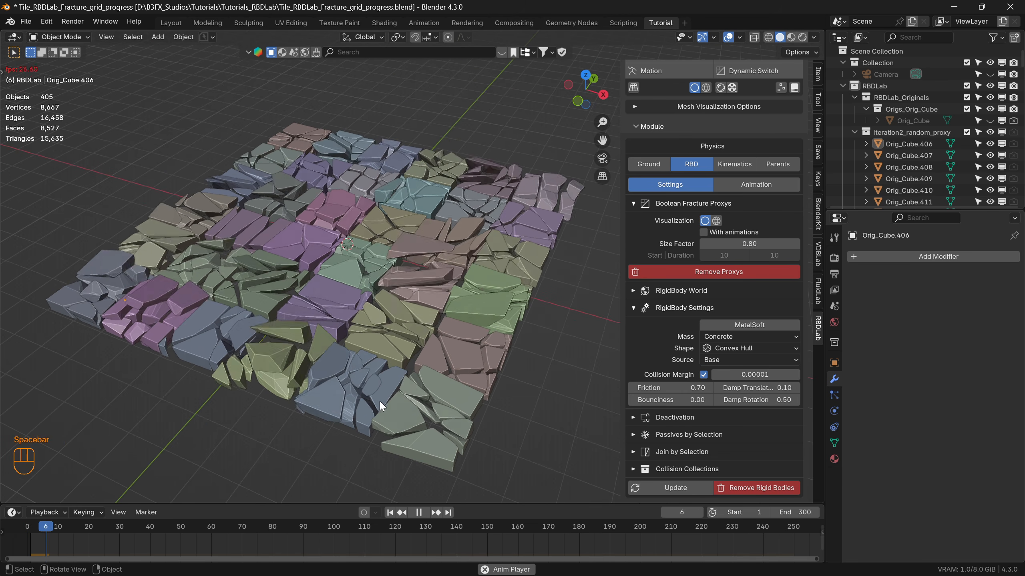
pyautogui.press('space')
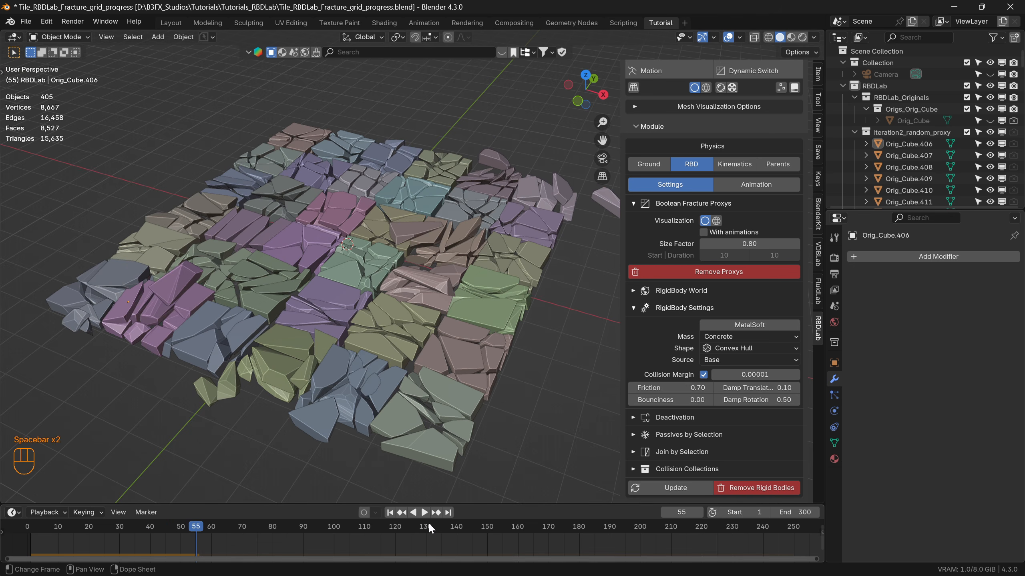
pyautogui.click(390, 512)
# Replay the first frames of the proxy simulation several times to examine the chunk collisions, and rewind to frame 1.
pyautogui.press('space')
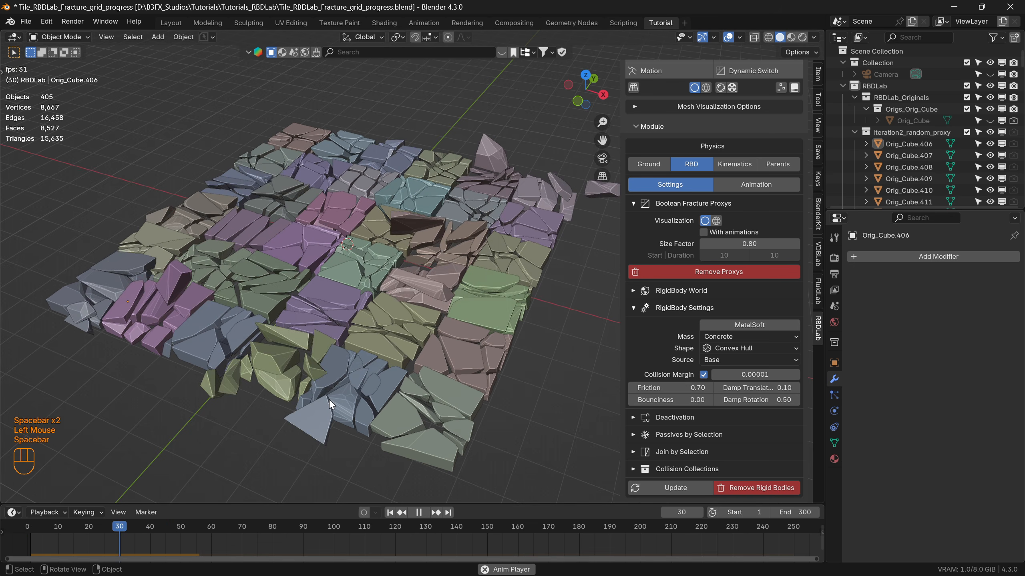
pyautogui.click(390, 512)
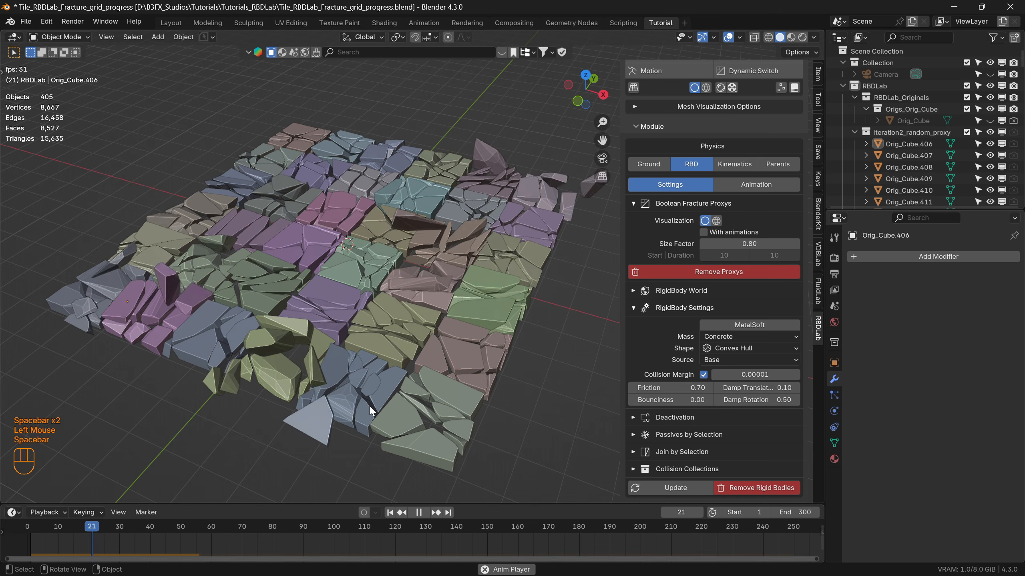
pyautogui.press('space')
pyautogui.click(390, 512)
pyautogui.press('space')
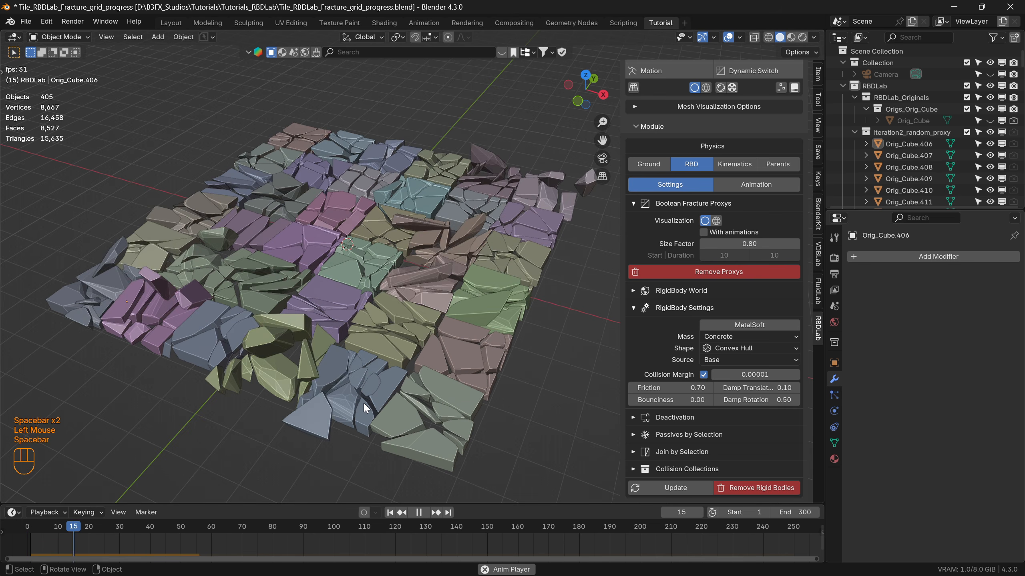
pyautogui.press('space')
pyautogui.click(390, 512)
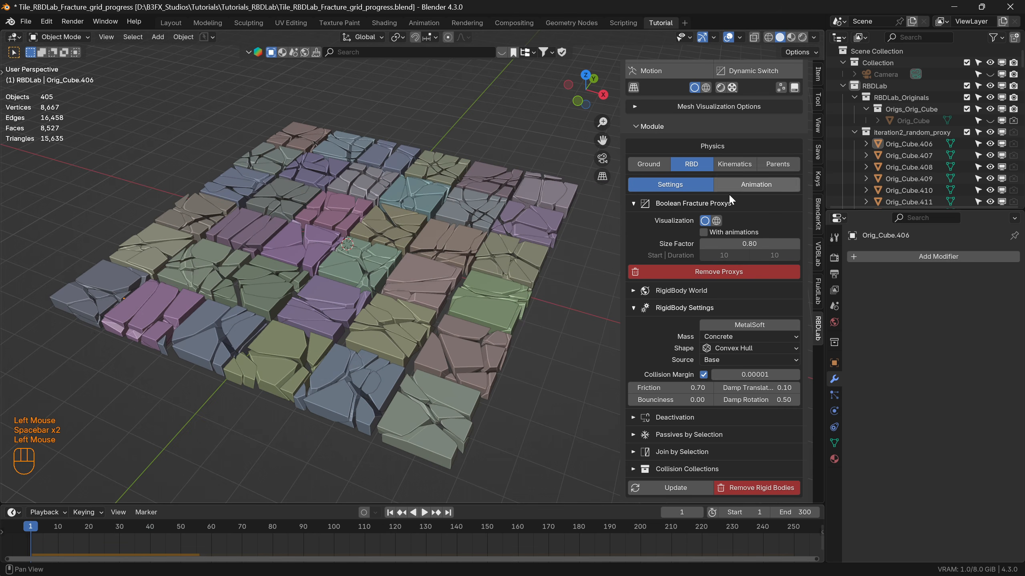
# Compare the high chunks with the proxy chunks and enable the With animations option for the proxys.
pyautogui.click(716, 221)
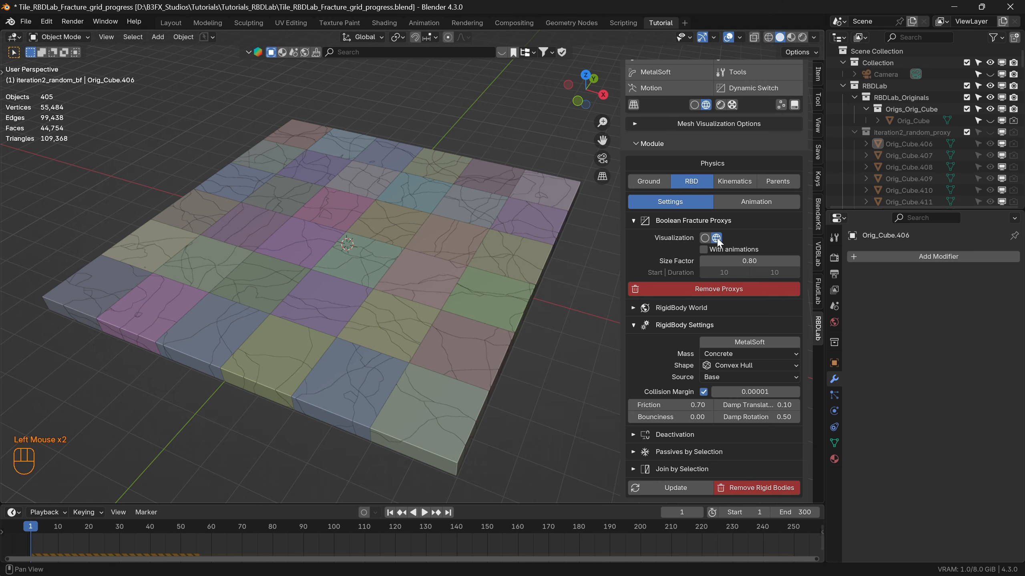
pyautogui.click(704, 237)
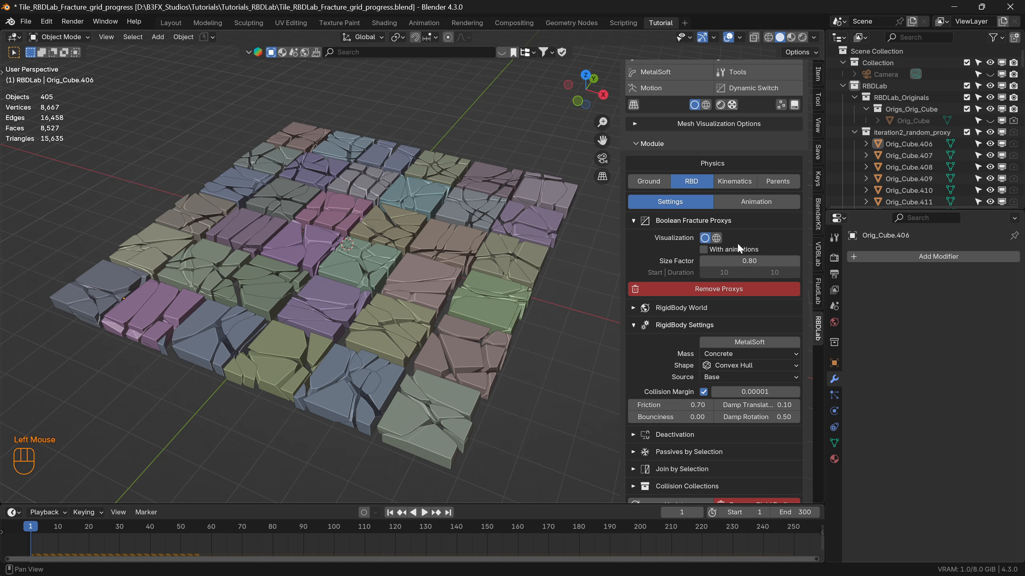
pyautogui.click(703, 249)
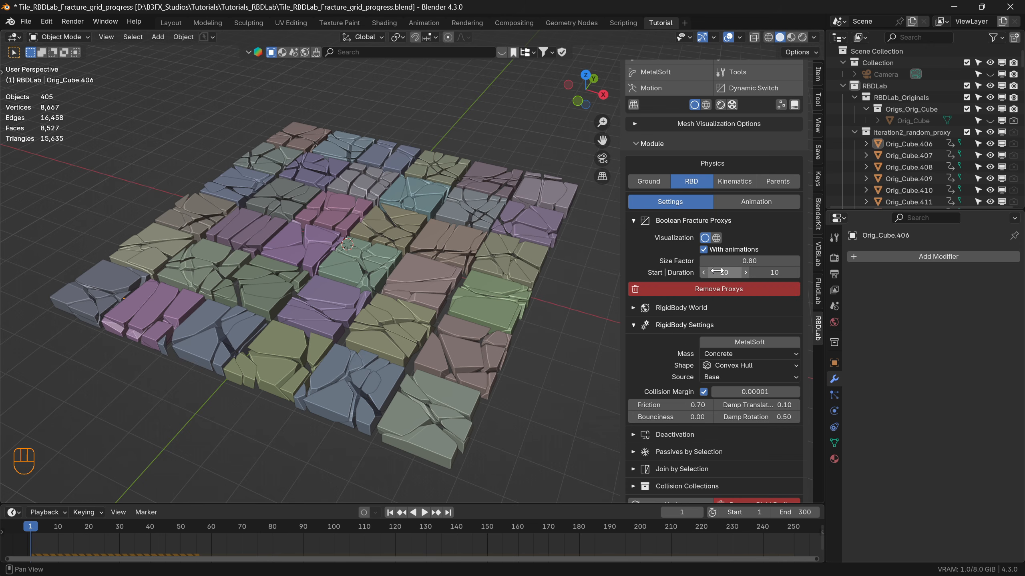
# Update the rigid bodies with the proxy animations enabled, play the simulation twice and return to frame 1.
pyautogui.scroll(-2, 698, 452)
pyautogui.click(685, 488)
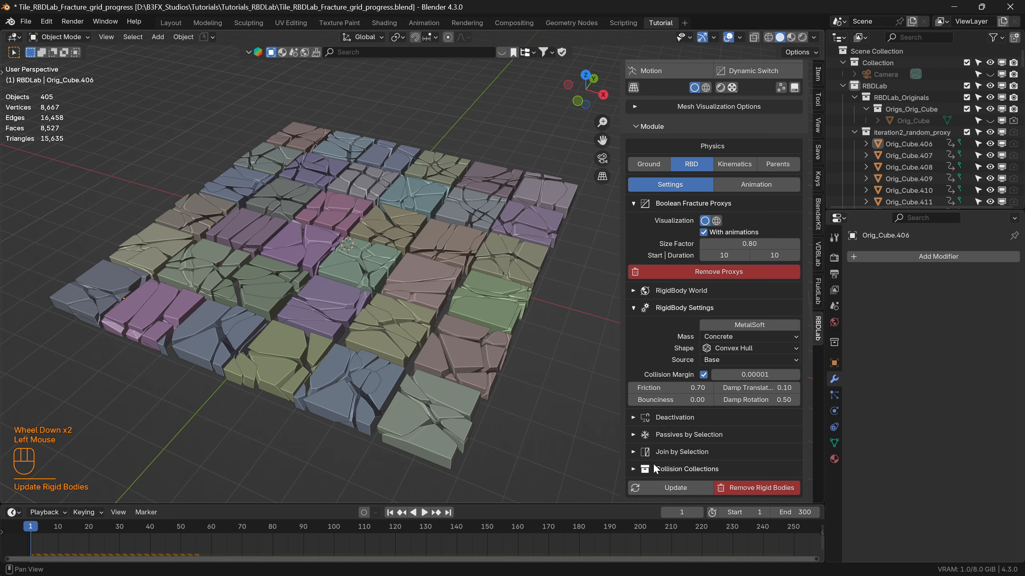
pyautogui.press('space')
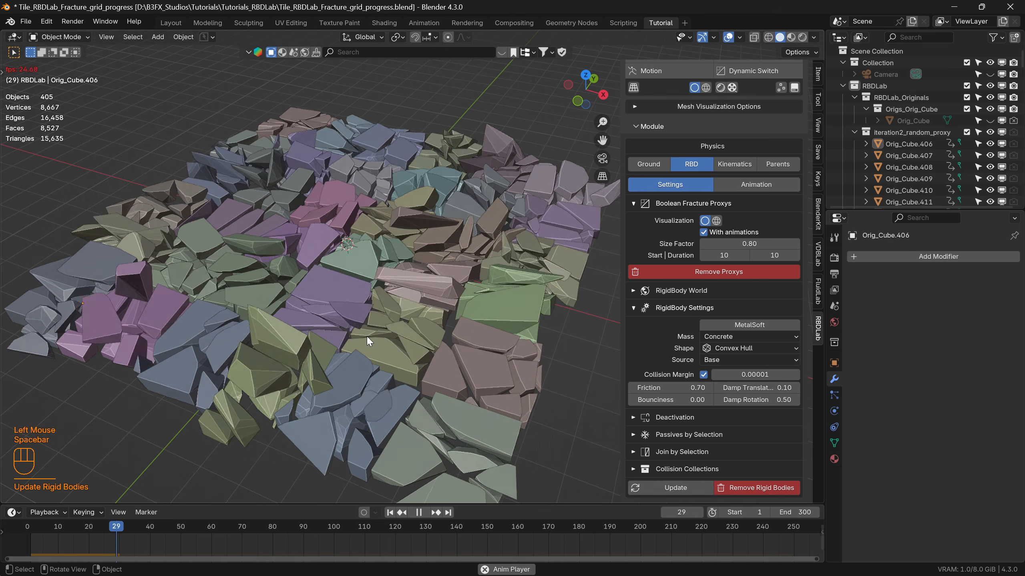
pyautogui.press('space')
pyautogui.click(390, 512)
pyautogui.press('space')
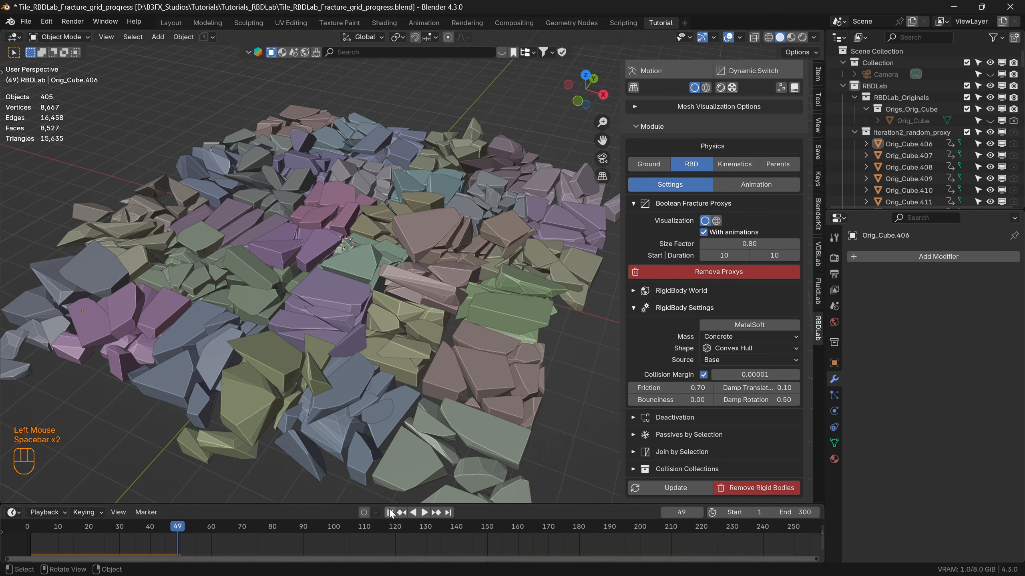
pyautogui.press('space')
pyautogui.click(390, 512)
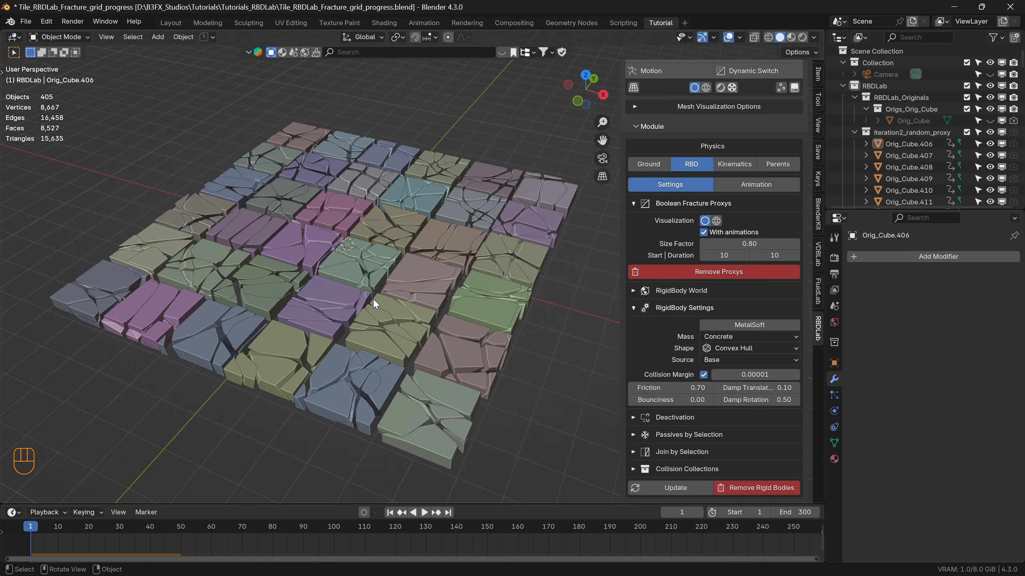
# Disable With animations for the proxys, update the rigid bodies, play the simulation briefly and return to the first frame.
pyautogui.click(703, 232)
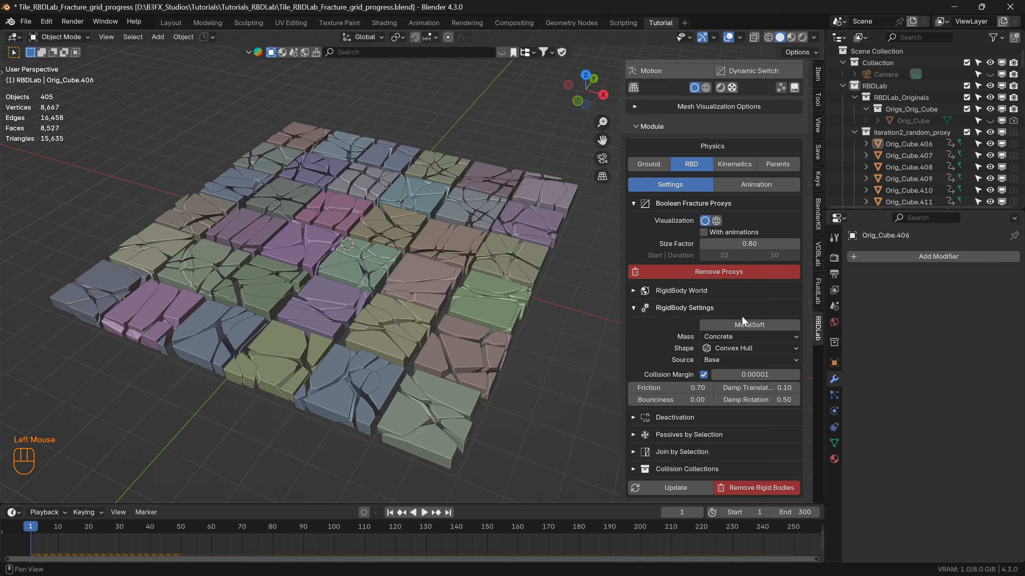
pyautogui.scroll(-5, 746, 331)
pyautogui.click(675, 488)
pyautogui.press('space')
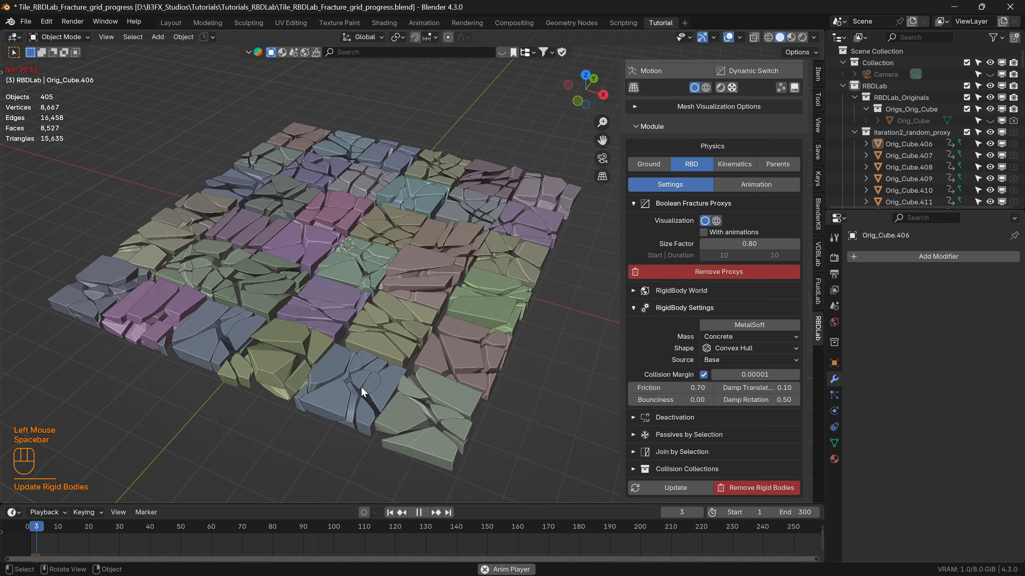
pyautogui.press('space')
pyautogui.click(390, 513)
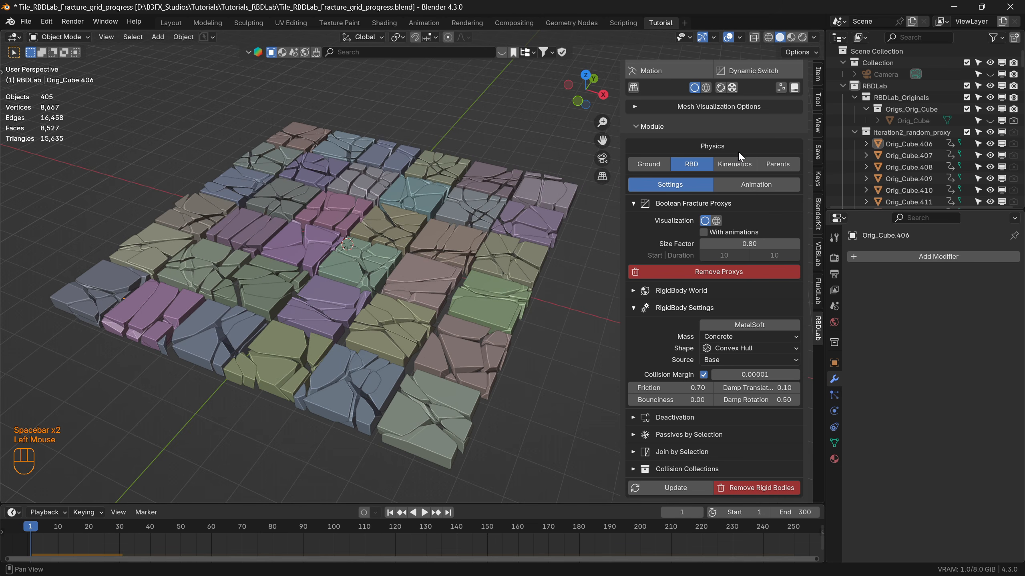
# Enable Kinematic for the proxy chunks, test the playback, rewind to frame 1 and update the kinematics.
pyautogui.click(734, 164)
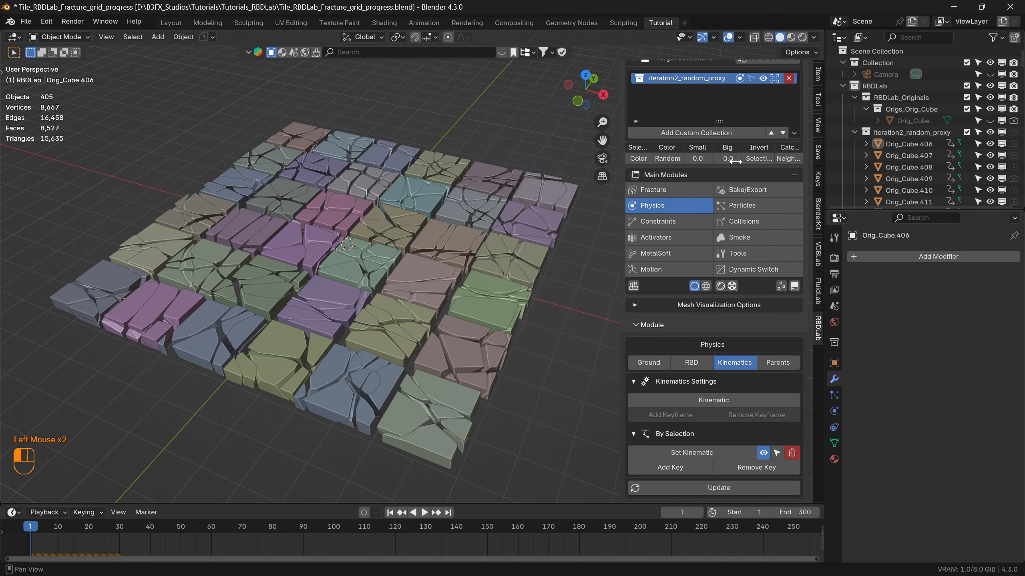
pyautogui.click(713, 400)
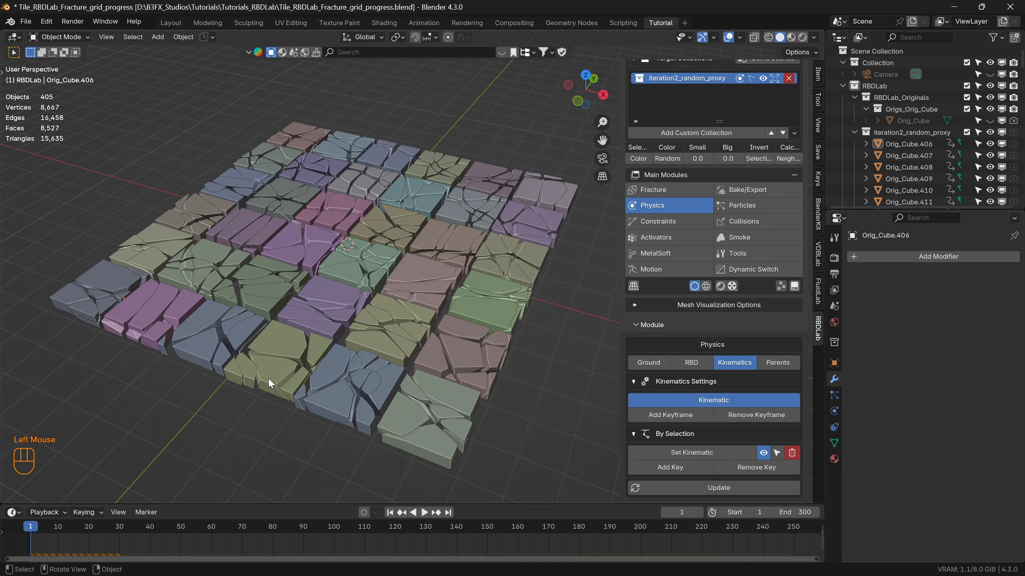
pyautogui.press('space')
pyautogui.press('space')
pyautogui.click(391, 512)
pyautogui.click(736, 498)
pyautogui.click(726, 489)
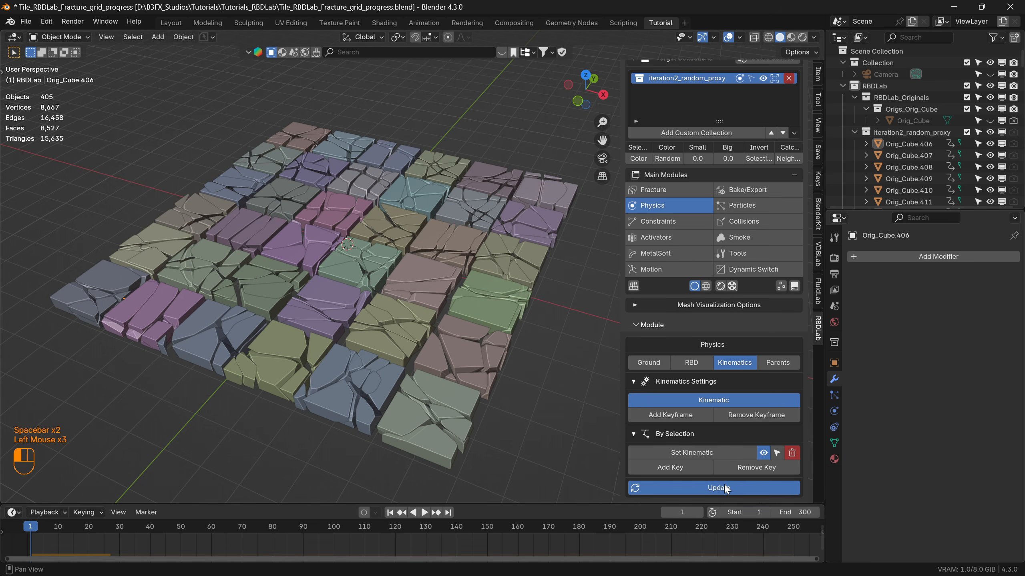
# Play the kinematic simulation twice to check whether the chunks move, and rewind to frame 1.
pyautogui.press('space')
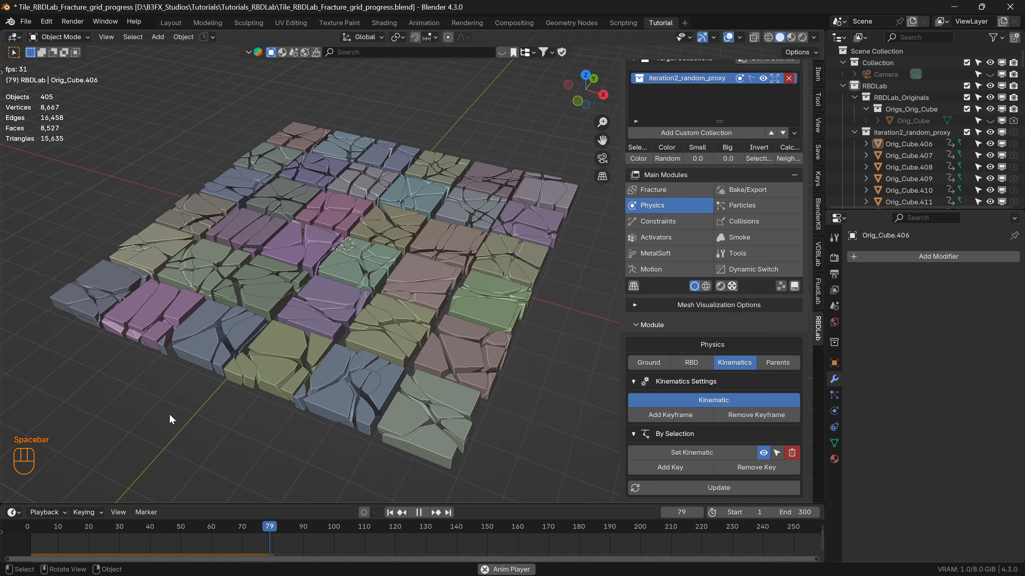
pyautogui.press('space')
pyautogui.click(389, 513)
pyautogui.press('space')
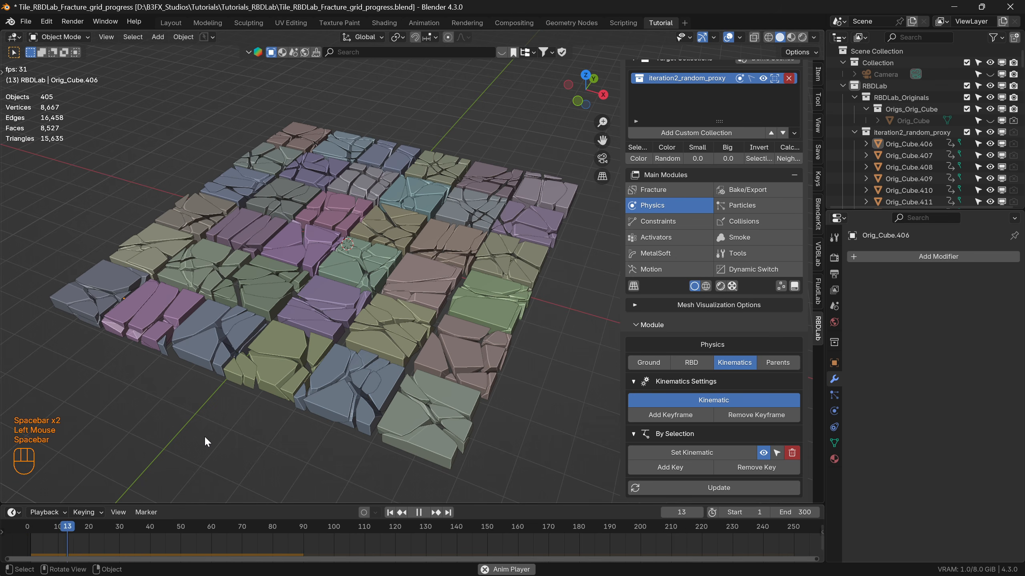
pyautogui.press('space')
pyautogui.click(388, 513)
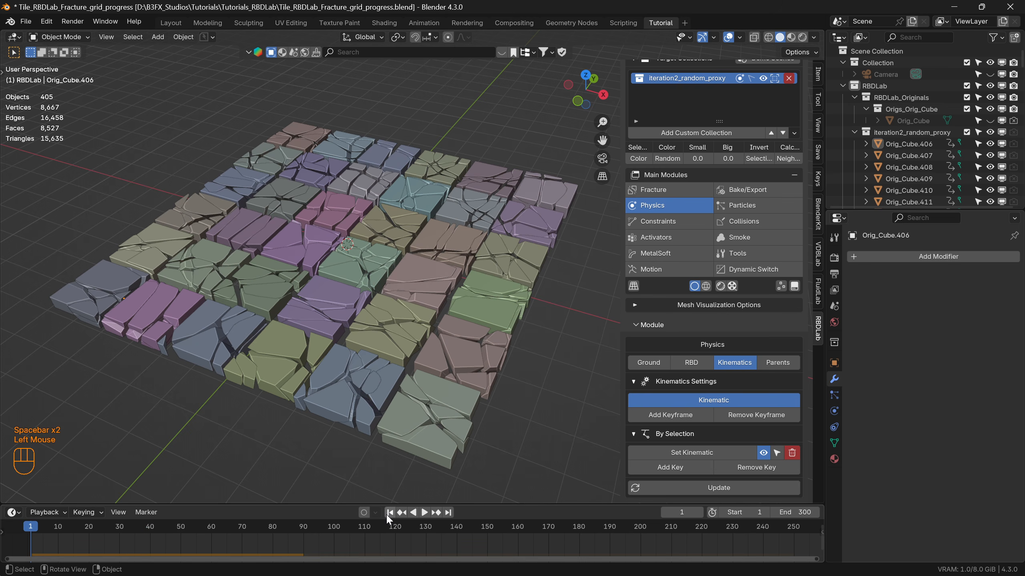
# Create a Kinematics activator layer from all proxy chunks and add a Sphere activator to it.
pyautogui.click(663, 236)
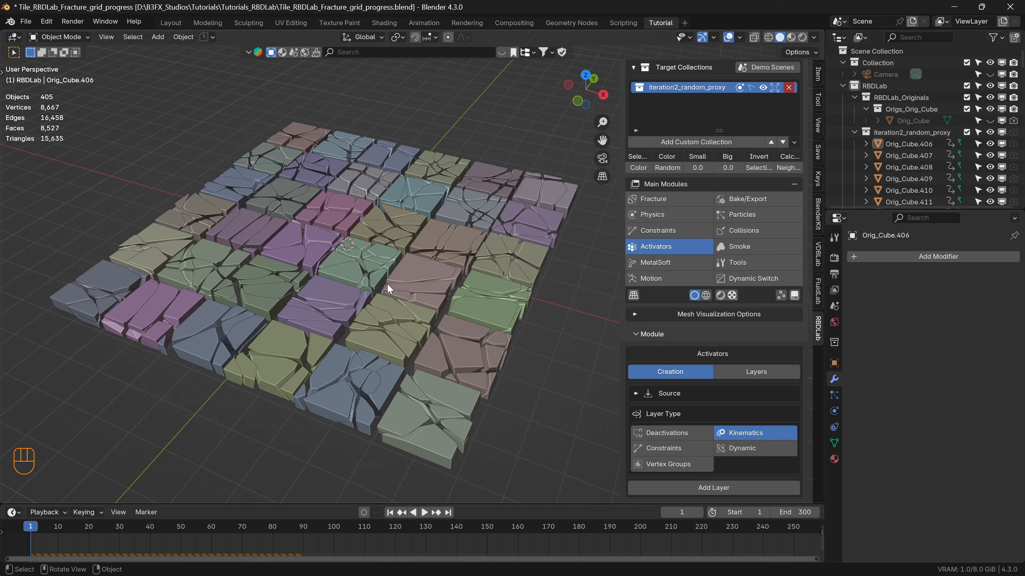
pyautogui.press('a')
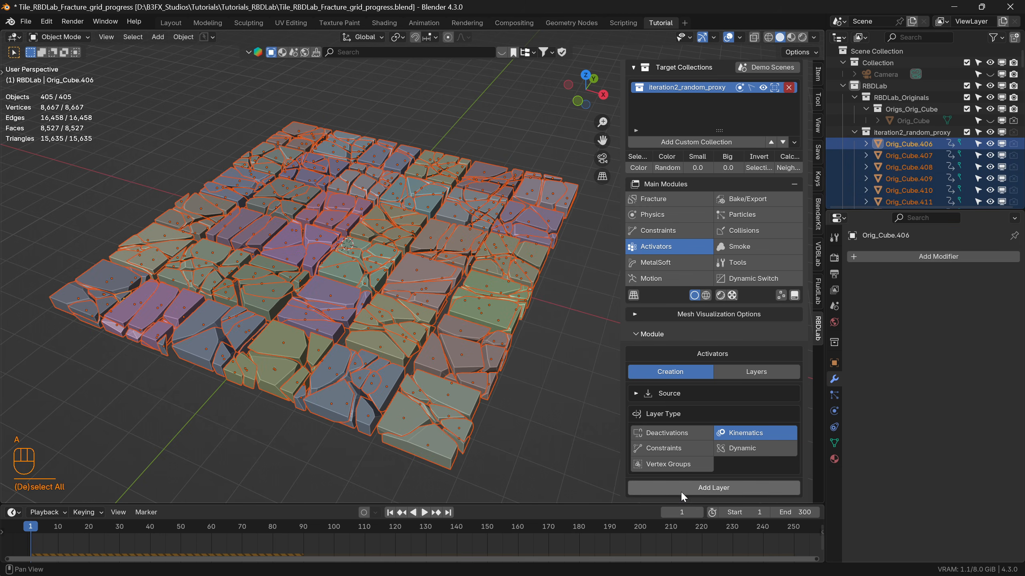
pyautogui.click(713, 488)
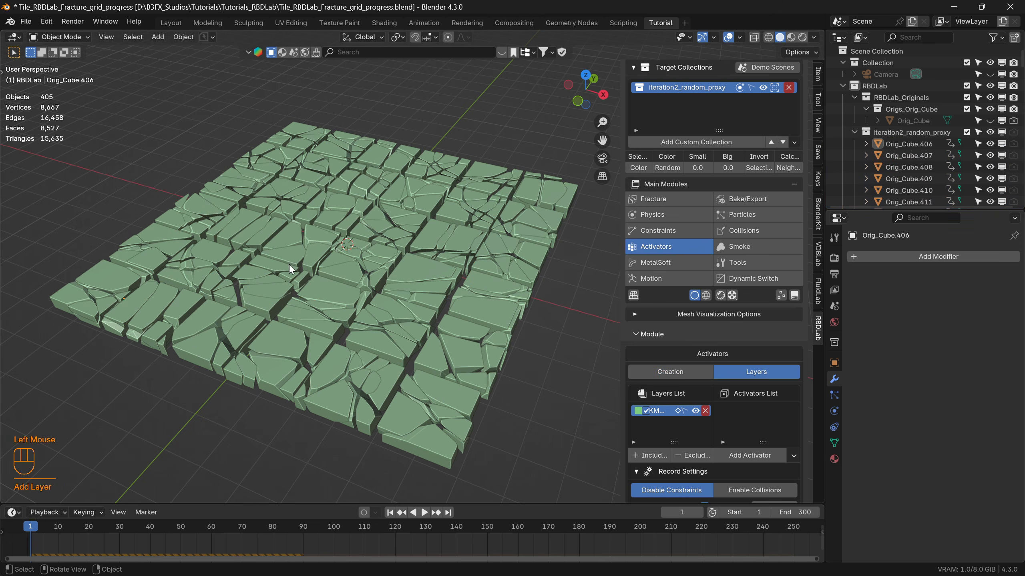
pyautogui.click(752, 457)
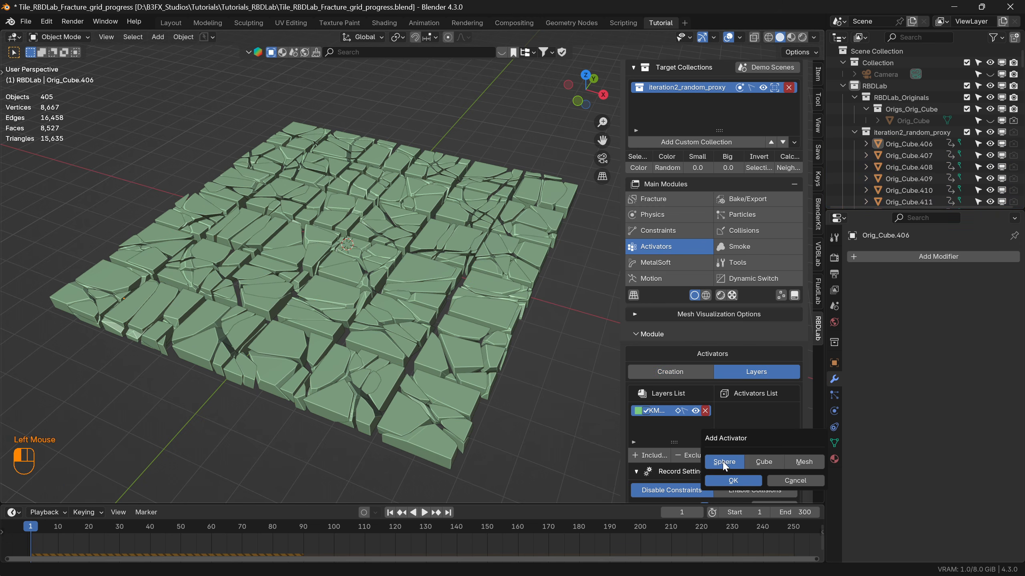
pyautogui.click(734, 481)
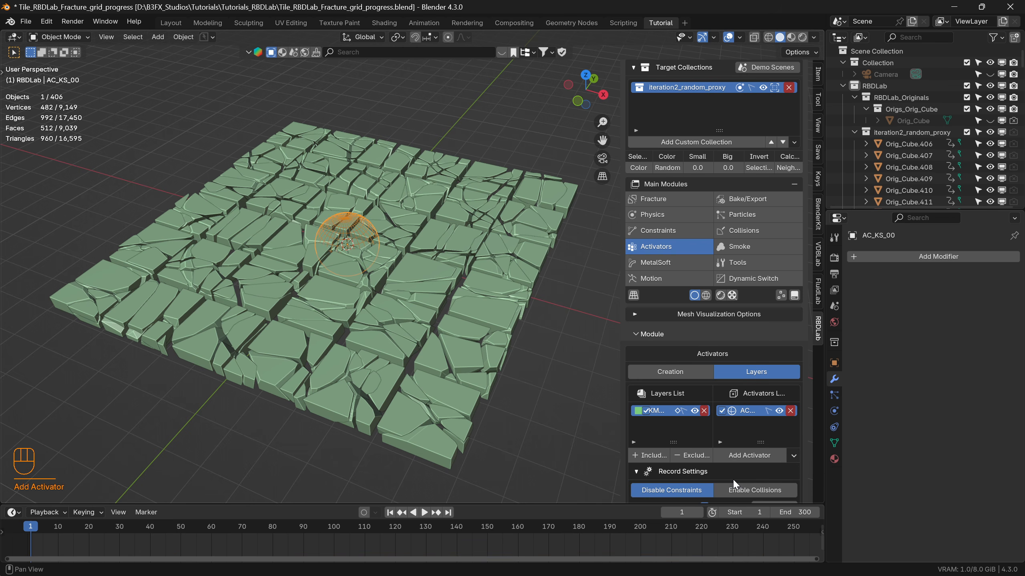
# In top view, move the sphere activator off the slab, beyond its edge on the negative Y side.
pyautogui.scroll(-1, 353, 242)
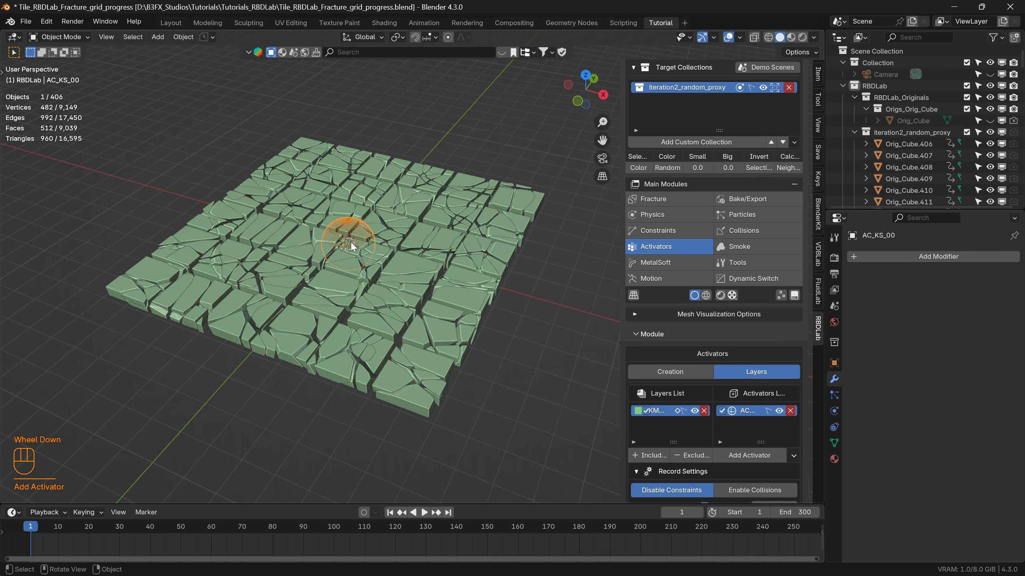
pyautogui.press('KP_7')
pyautogui.press('g')
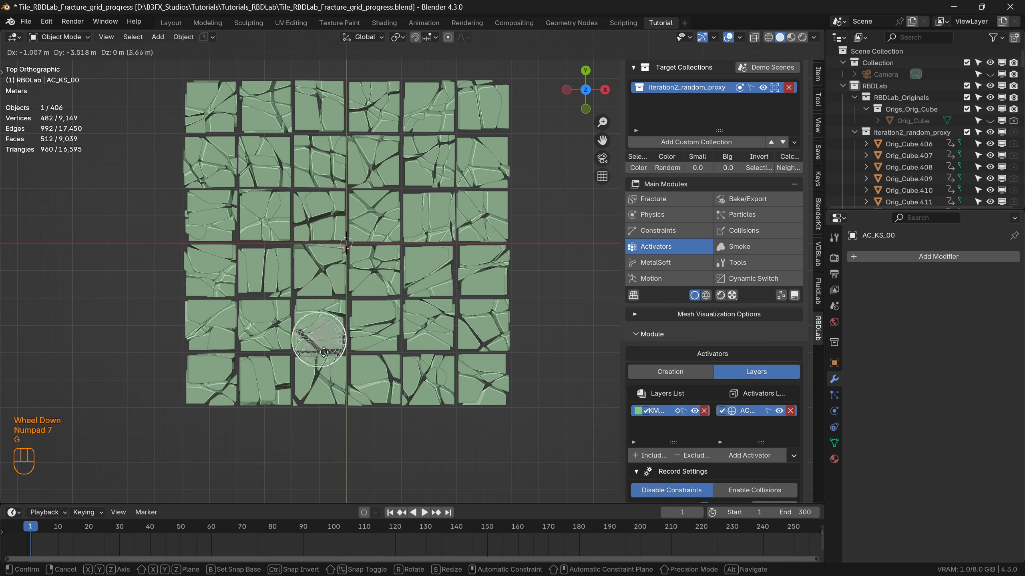
pyautogui.click(381, 467)
pyautogui.scroll(-2, 476, 433)
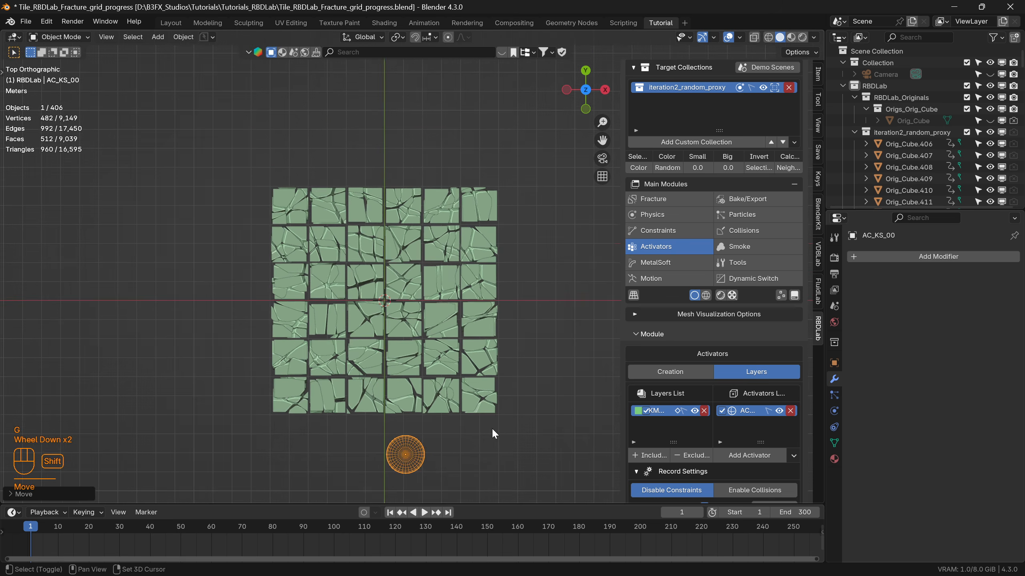
pyautogui.keyDown('shift'); pyautogui.moveTo(490, 428); pyautogui.dragTo(469, 353, button='middle'); pyautogui.keyUp('shift')
pyautogui.press('g')
pyautogui.click(474, 381)
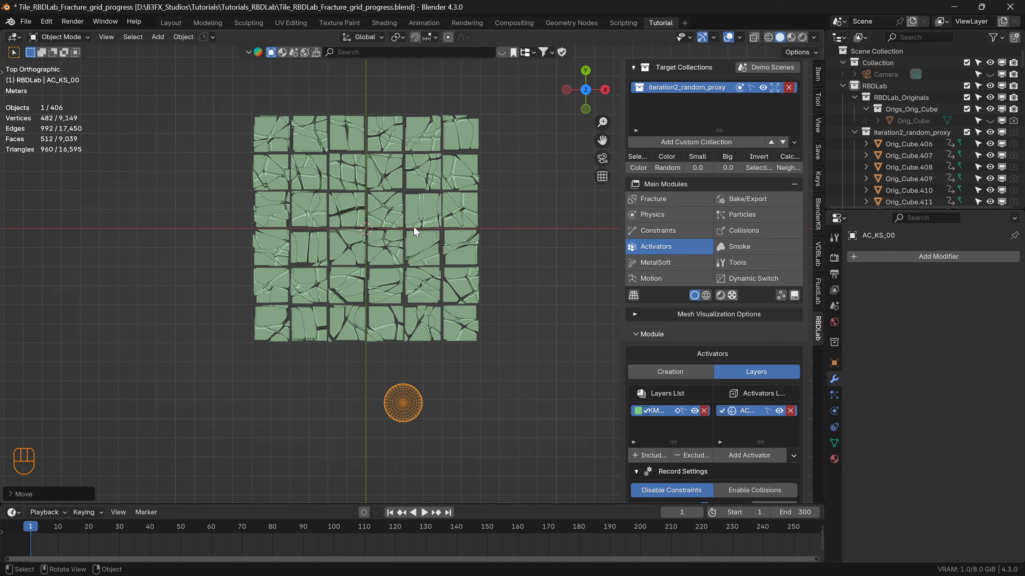
# Turn on auto keying and record the sphere activator's movement across the tiles during playback, ending at the slab's positive X edge.
pyautogui.click(363, 511)
pyautogui.press('space')
pyautogui.press('g')
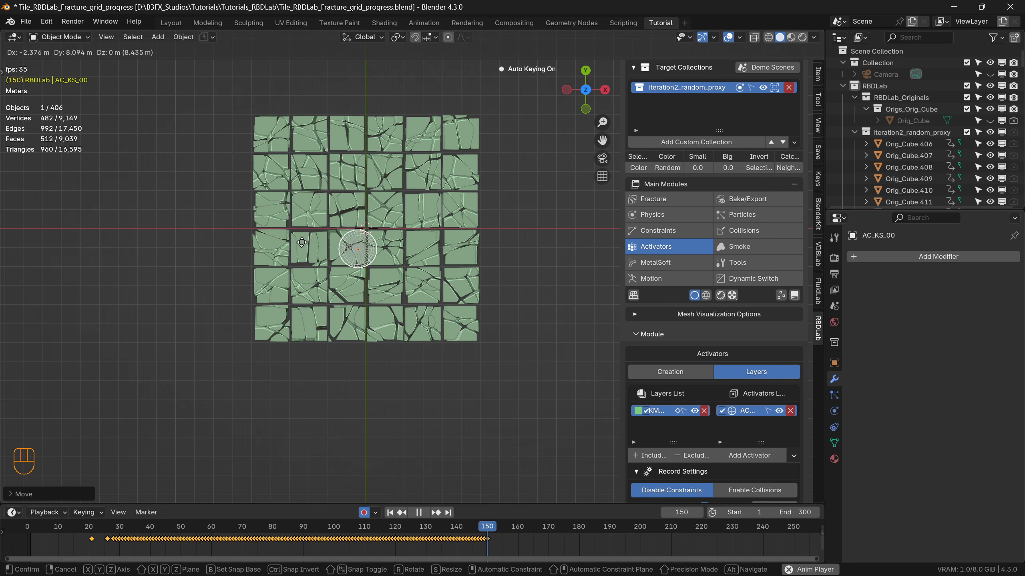
pyautogui.click(442, 243)
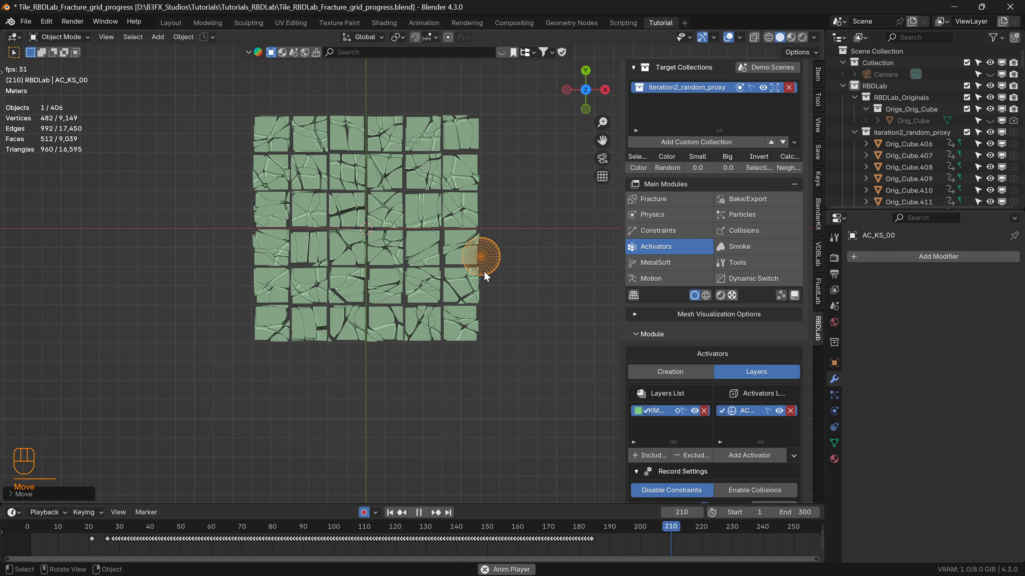
pyautogui.press('space')
# Resume the recording from frame 184 and move the sphere completely off the slab on the positive X side.
pyautogui.moveTo(713, 525); pyautogui.dragTo(590, 530)
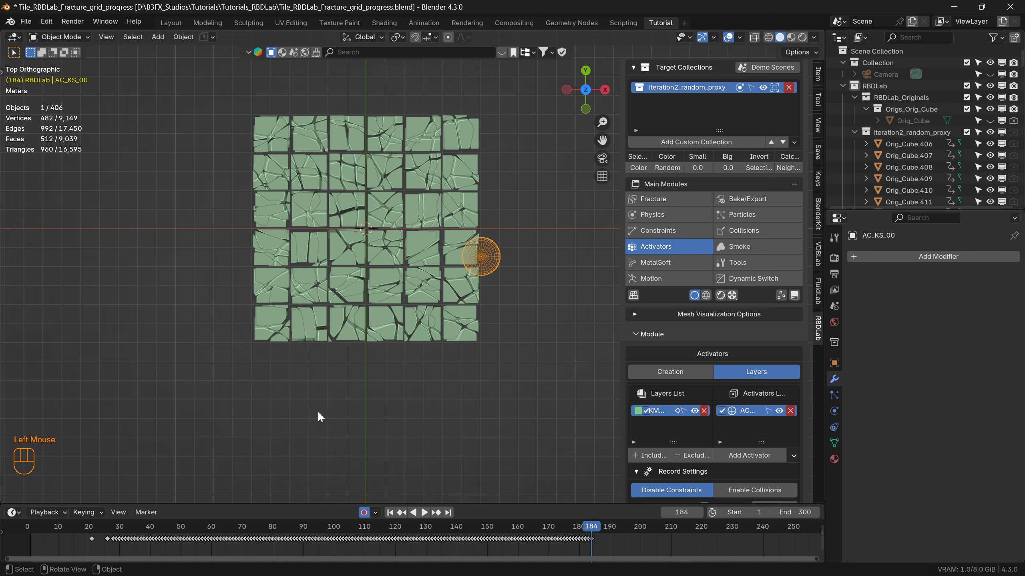
pyautogui.press('space')
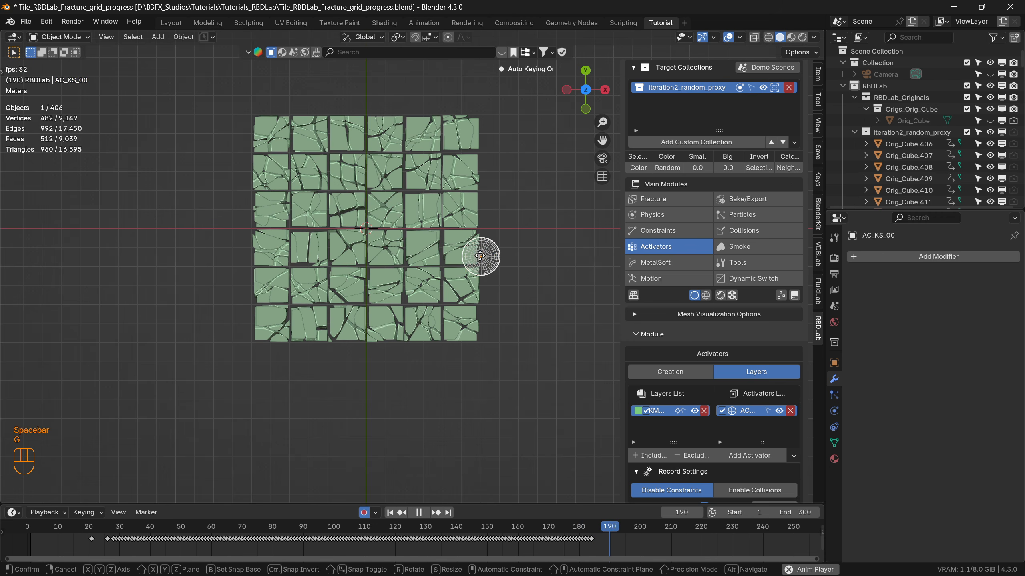
pyautogui.press('g')
pyautogui.click(511, 255)
pyautogui.press('space')
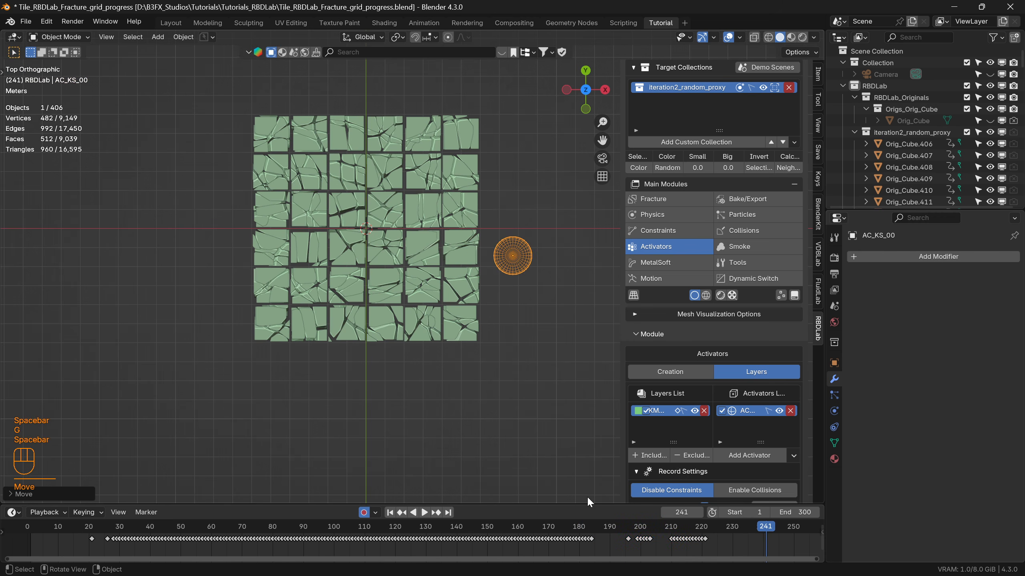
# Shift the sphere's last two groups of keyframes earlier, starting at about frames 186 and 195, to tighten the gaps.
pyautogui.moveTo(720, 550); pyautogui.dragTo(633, 536)
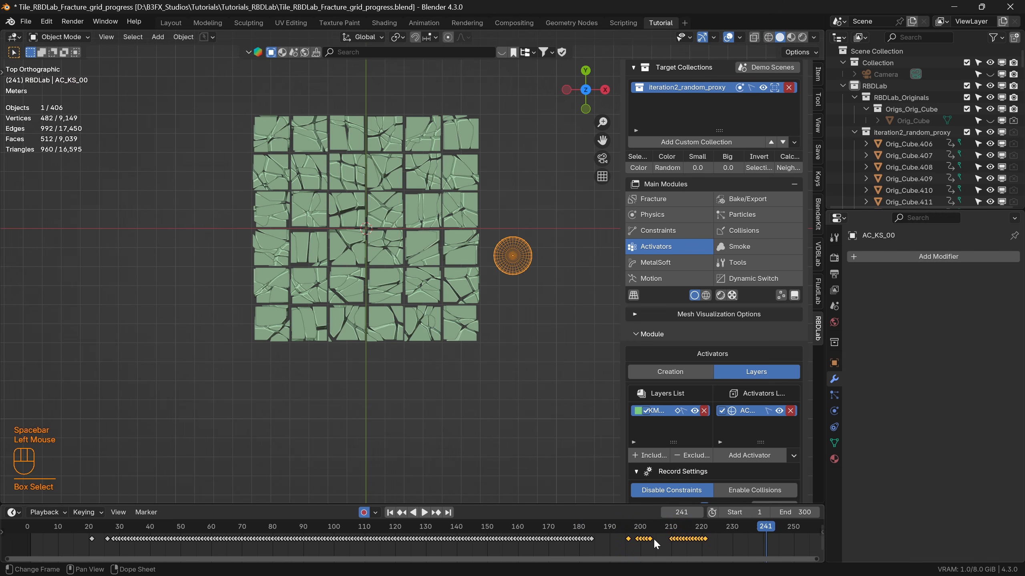
pyautogui.press('g')
pyautogui.click(630, 542)
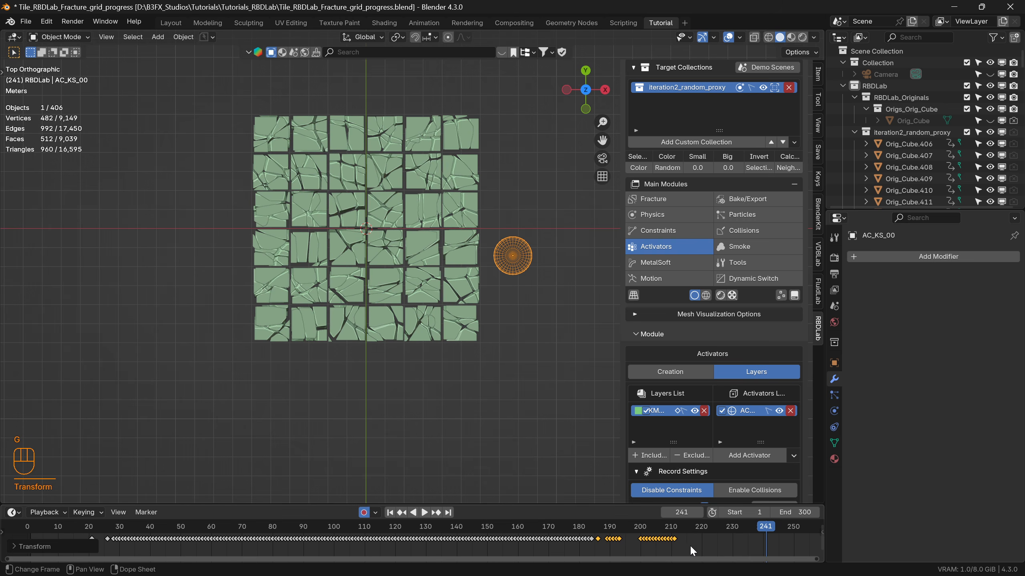
pyautogui.press('g')
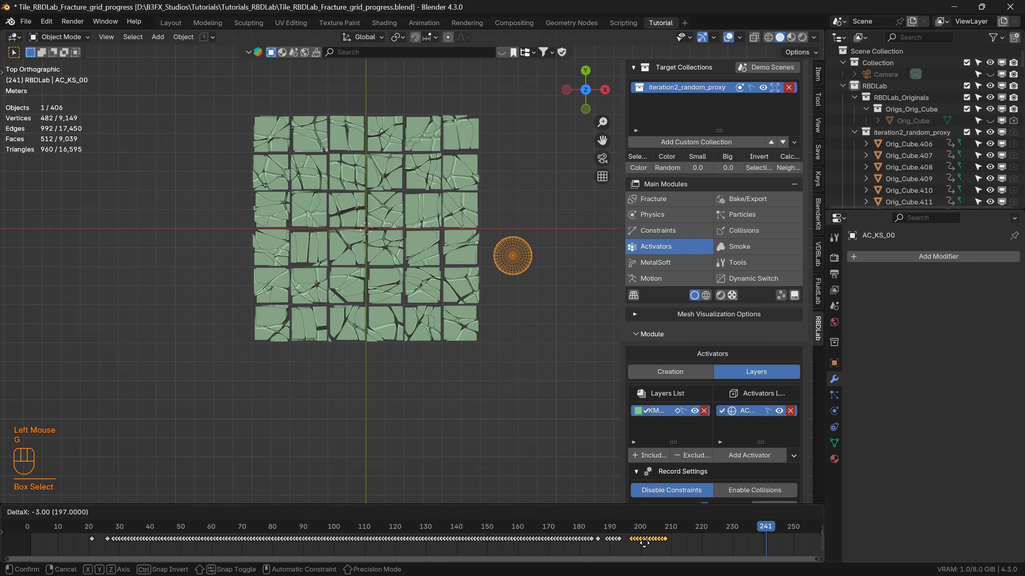
pyautogui.click(642, 542)
# Play the sphere's animation from the start to check it, turn off auto keying and return to frame 1.
pyautogui.moveTo(760, 529); pyautogui.dragTo(54, 513)
pyautogui.press('space')
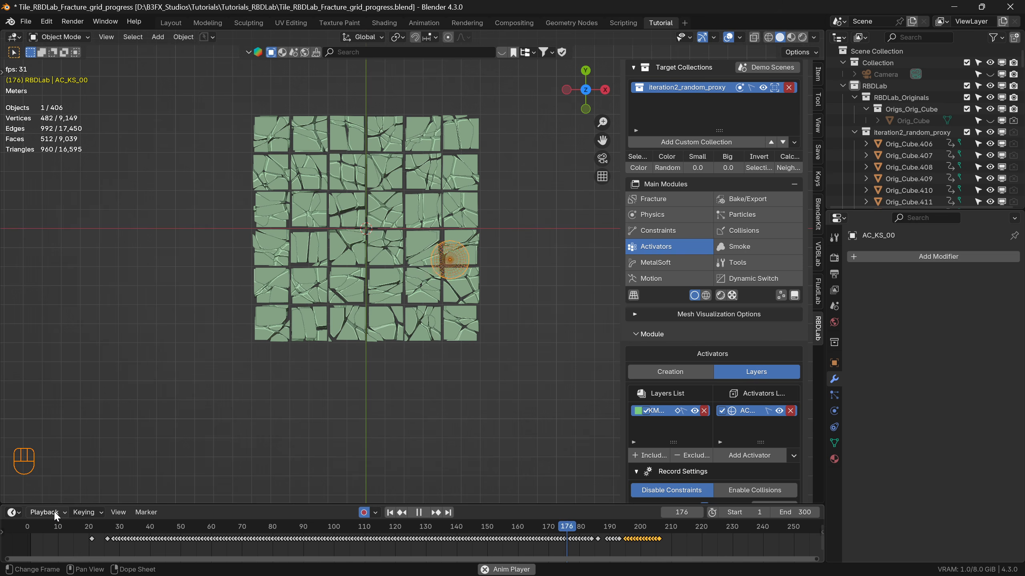
pyautogui.press('space')
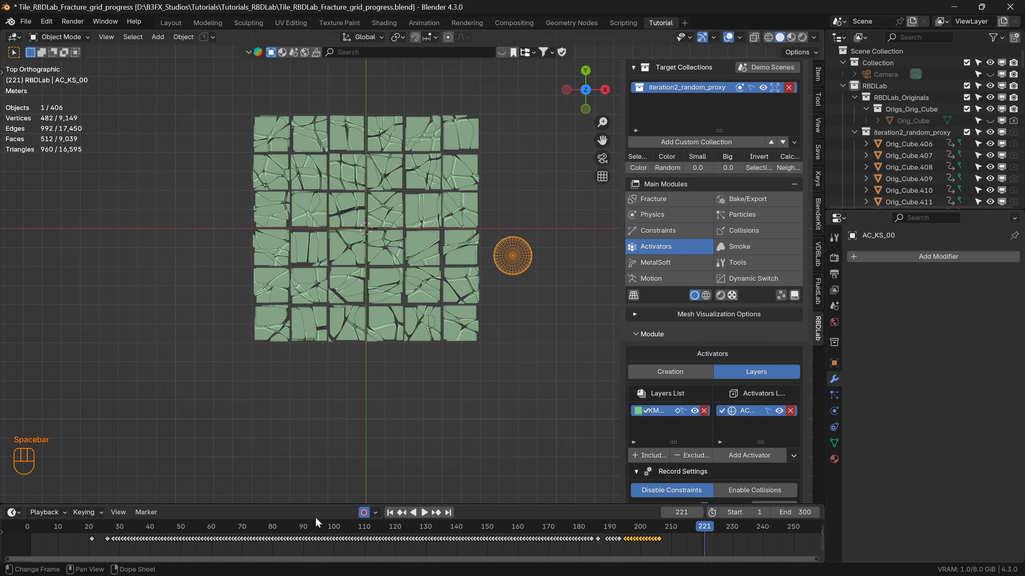
pyautogui.click(363, 512)
pyautogui.click(389, 512)
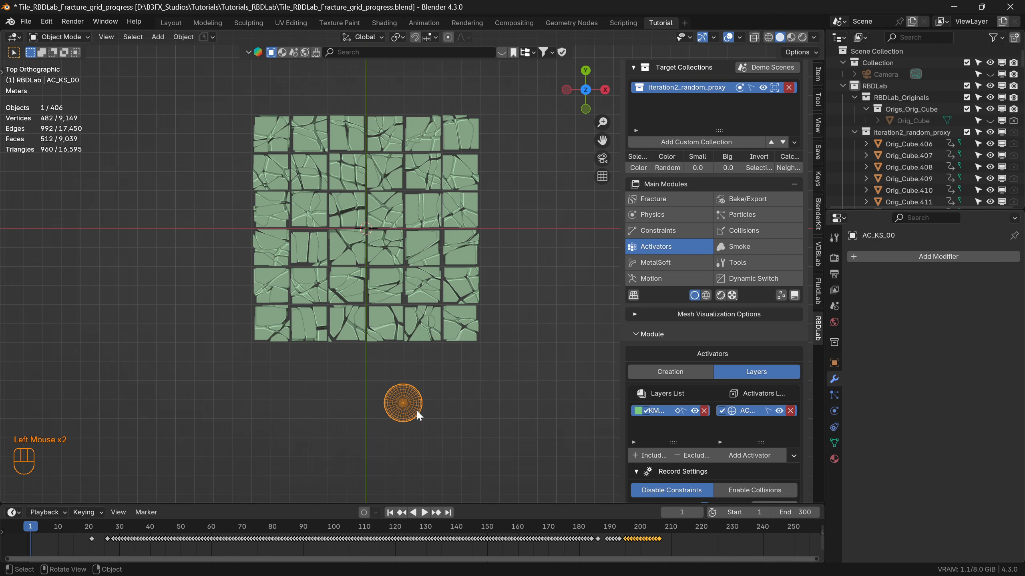
# Show the activator layer's Record Settings and widen the sidebar to make the option names readable.
pyautogui.scroll(-7, 698, 428)
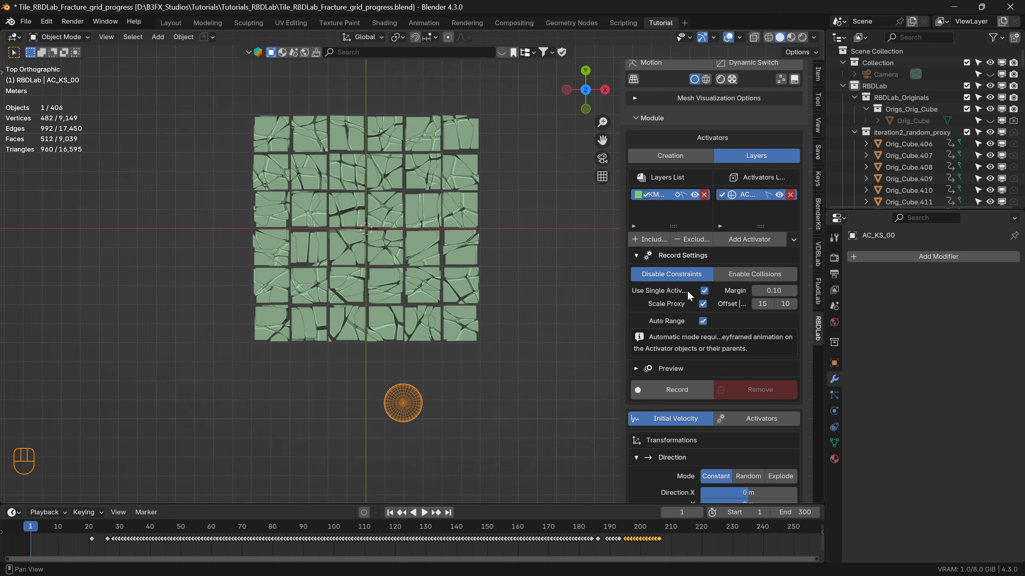
pyautogui.moveTo(621, 308); pyautogui.dragTo(590, 311)
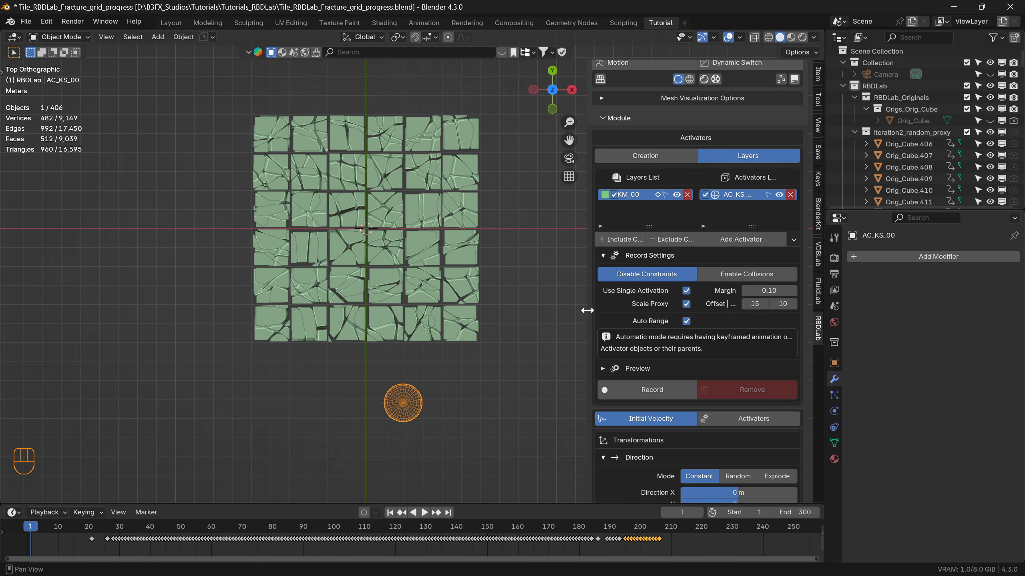
# Switch the initial velocity direction to Random and set its X range from -0.2 m to 0.5 m.
pyautogui.moveTo(587, 310); pyautogui.dragTo(530, 316)
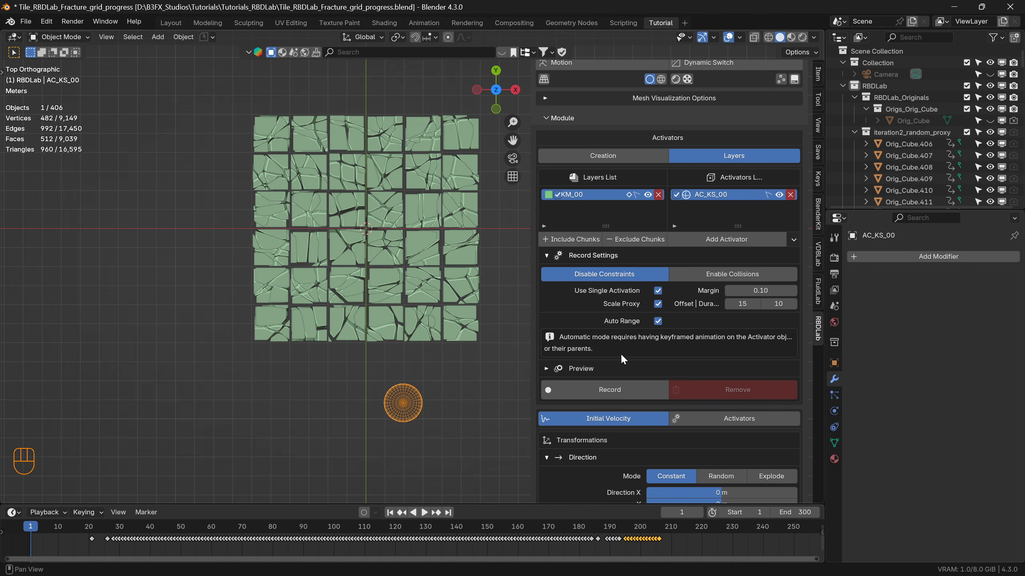
pyautogui.scroll(-4, 671, 336)
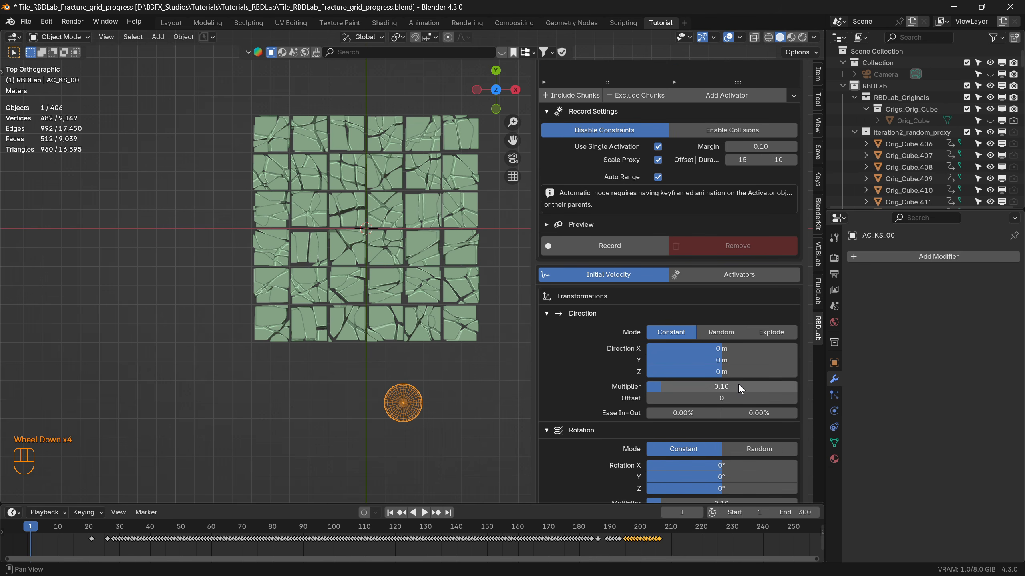
pyautogui.click(721, 333)
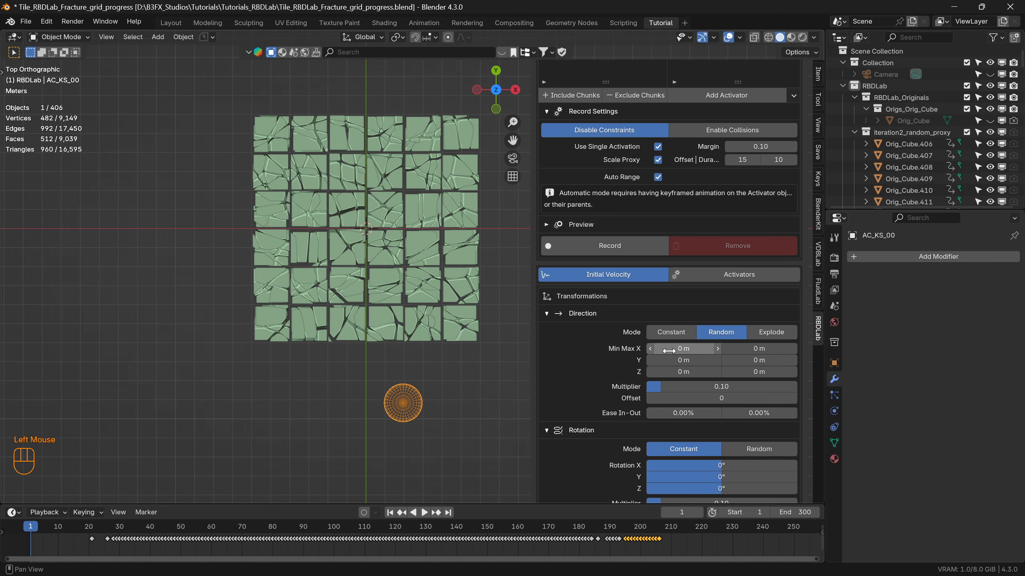
pyautogui.click(682, 349)
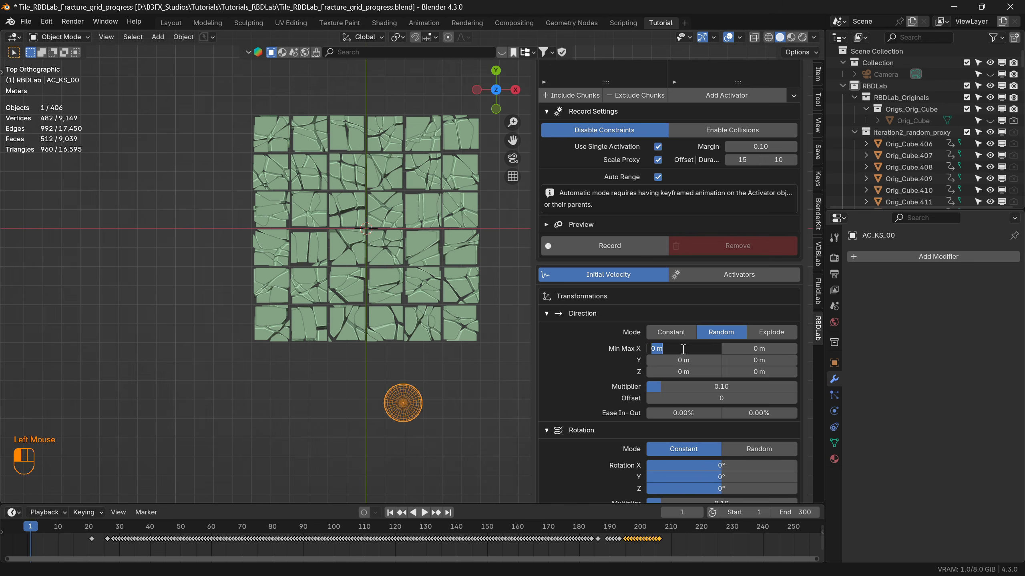
pyautogui.write('-1')
pyautogui.press('Return')
pyautogui.click(764, 350)
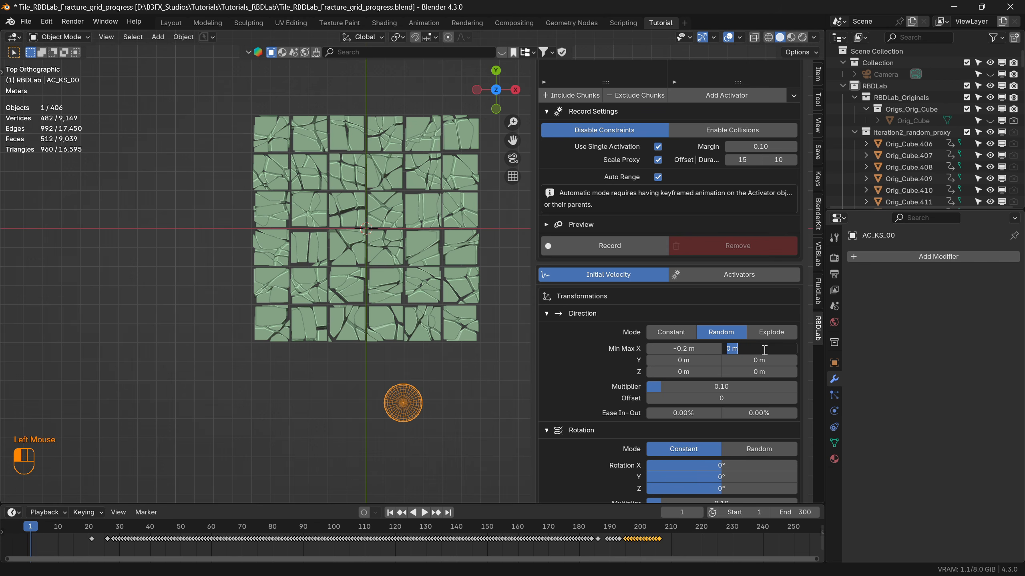
pyautogui.write('0.2')
pyautogui.press('Return')
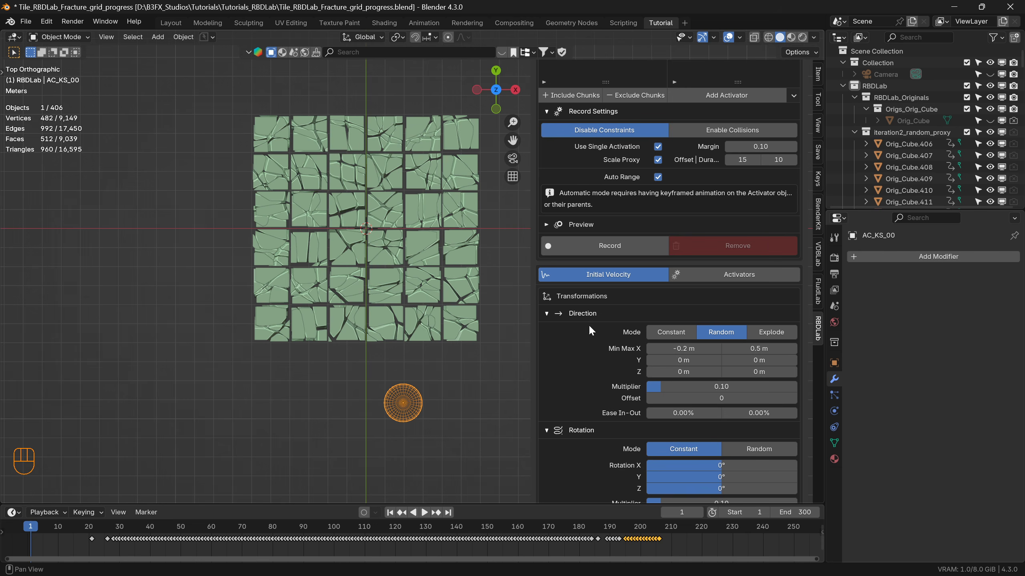
# Set the random direction's Y range from -0.4 m to 0.8 m.
pyautogui.click(684, 359)
pyautogui.write('-')
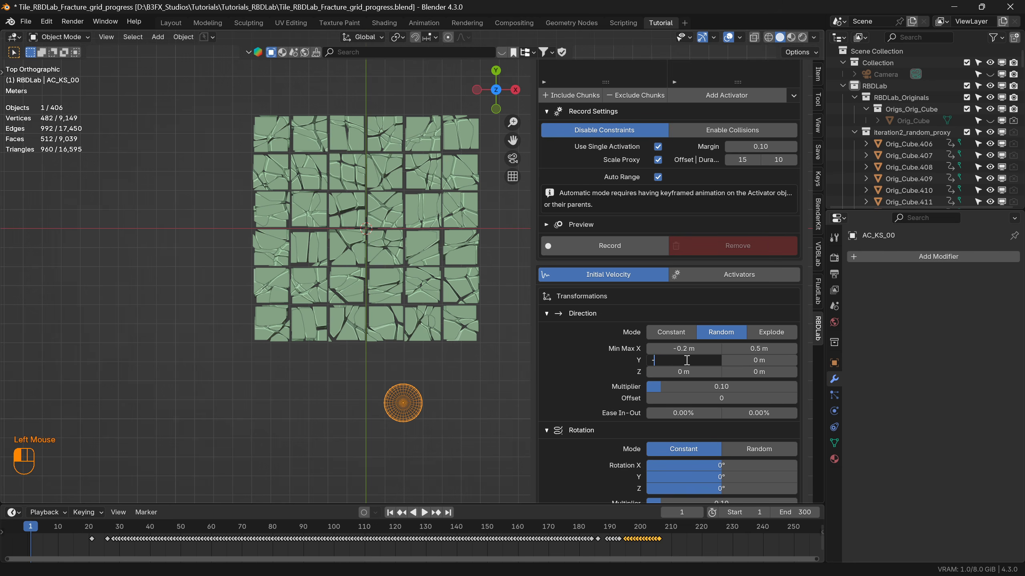
pyautogui.write('0.2')
pyautogui.press('BackSpace')
pyautogui.write('4')
pyautogui.press('Return')
pyautogui.click(761, 360)
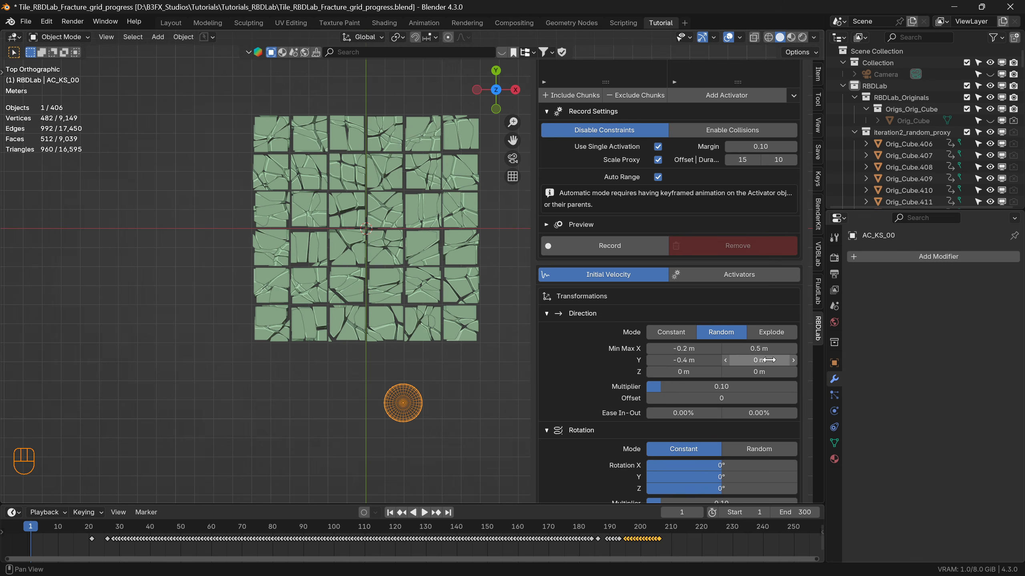
pyautogui.write('-0.8')
pyautogui.press('Return')
# Set the random direction's Z range from 0.4 m to 3 m.
pyautogui.click(680, 373)
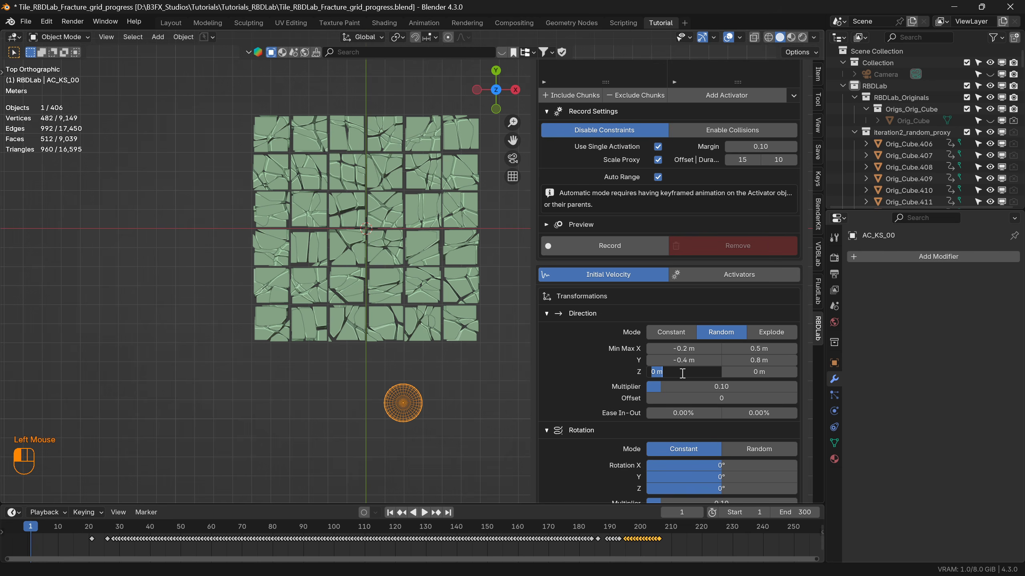
pyautogui.write('0.4')
pyautogui.press('Return')
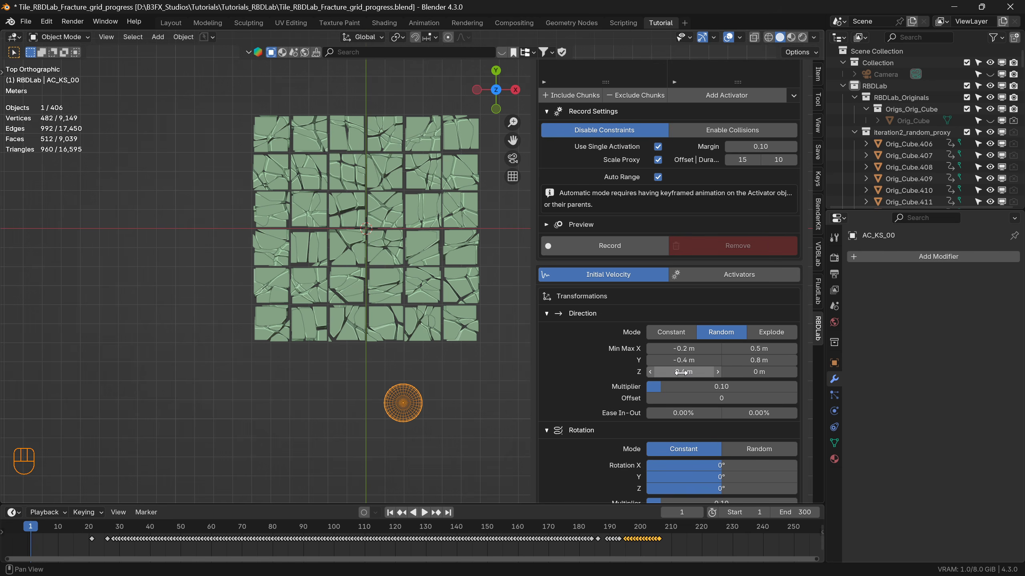
pyautogui.click(756, 370)
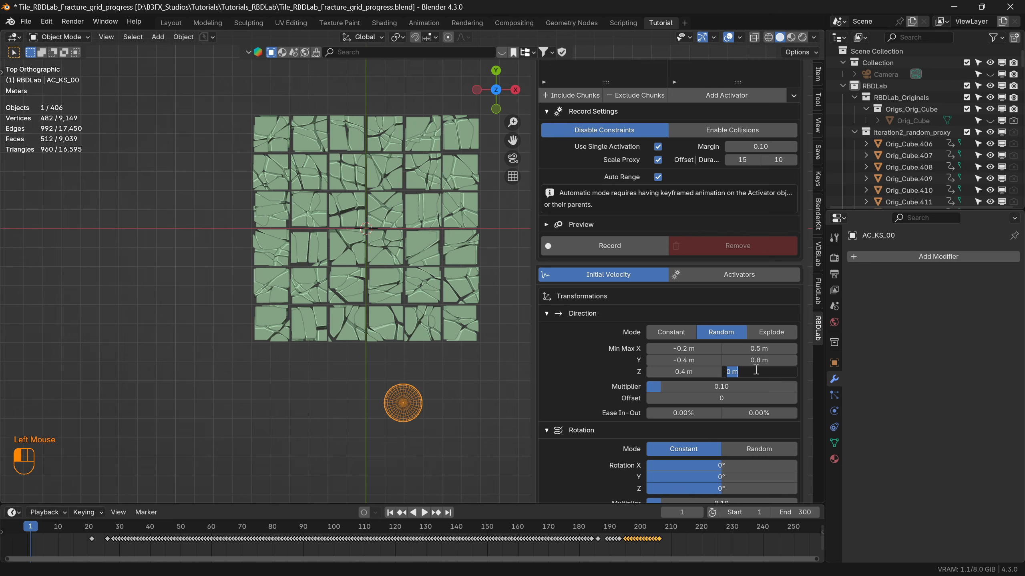
pyautogui.press('Return')
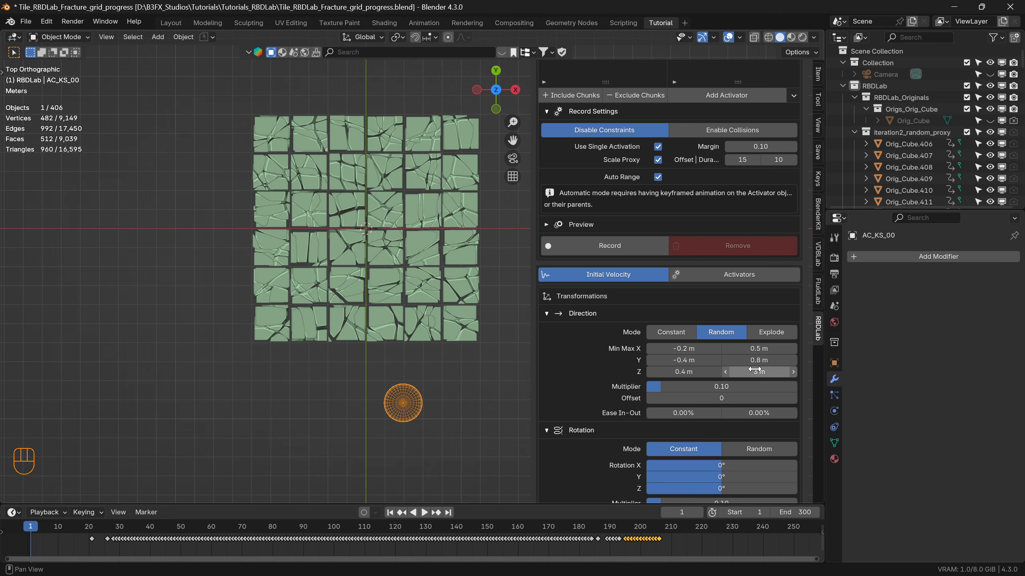
# Record the activator keyframes for the kinematic layer with the current settings.
pyautogui.scroll(-5, 728, 391)
pyautogui.scroll(2, 729, 391)
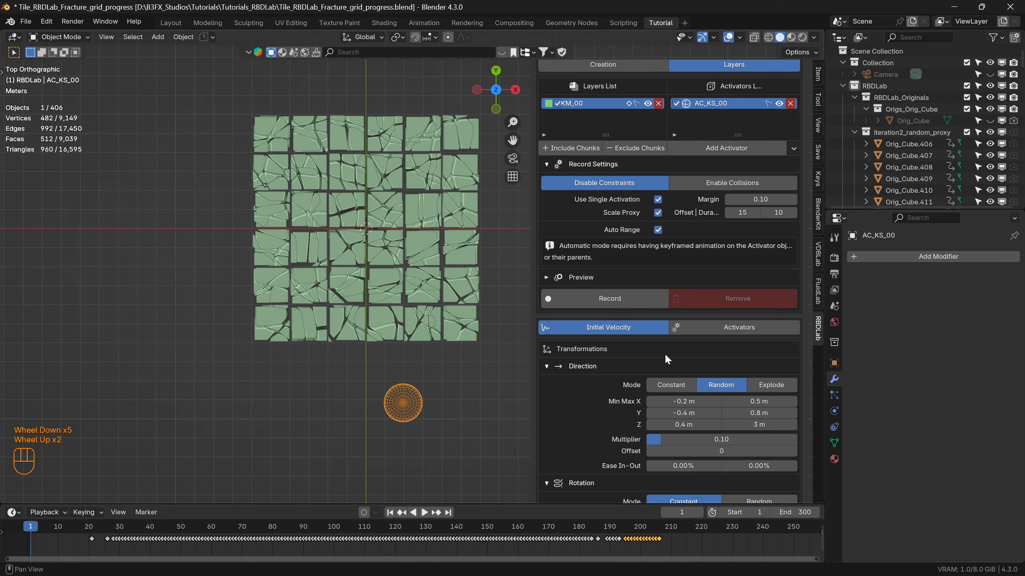
pyautogui.click(608, 298)
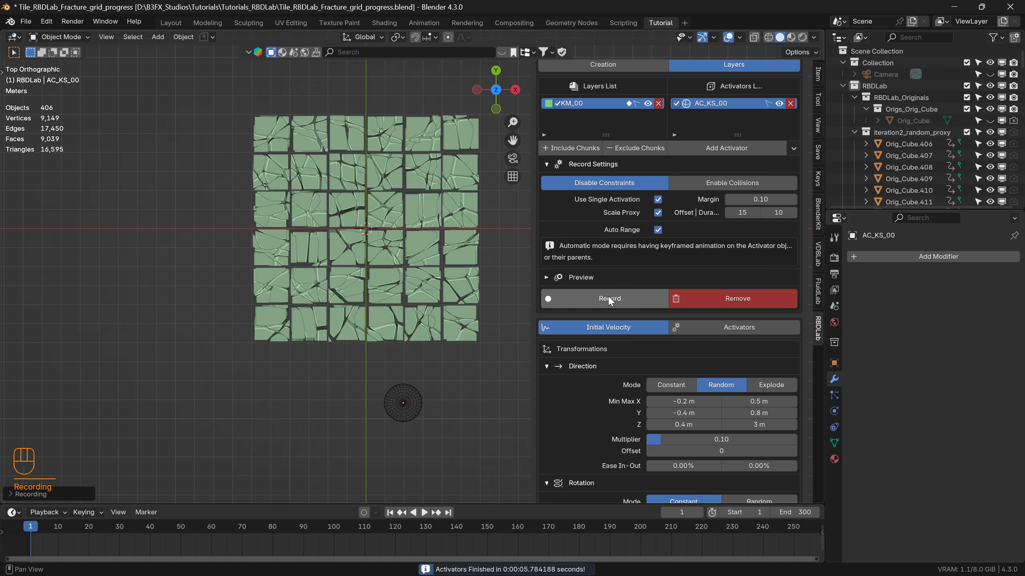
# Play the recorded simulation of the proxy chunks in a perspective view, stop it and return to frame 1.
pyautogui.press('space')
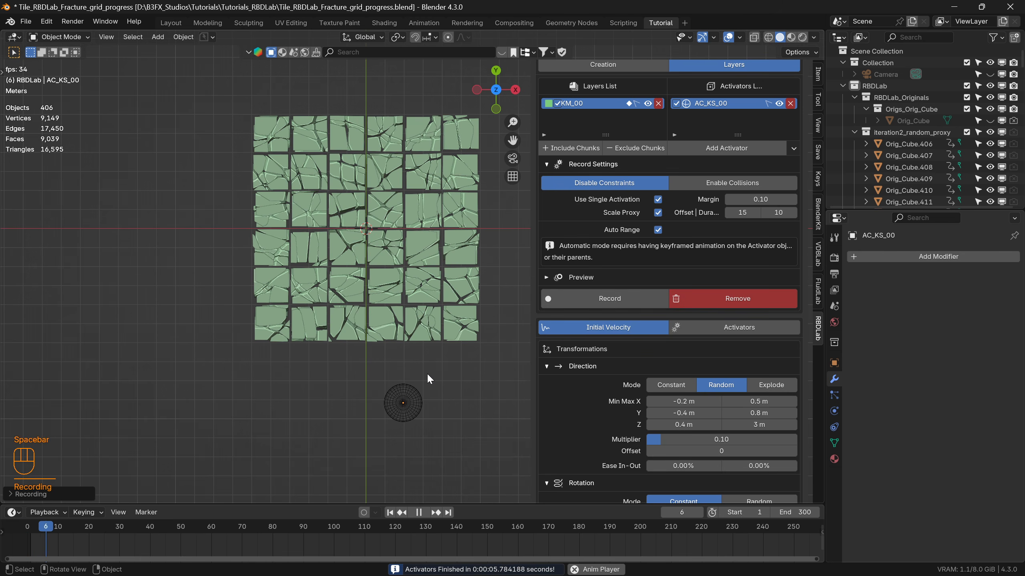
pyautogui.moveTo(400, 344); pyautogui.dragTo(407, 288, button='middle')
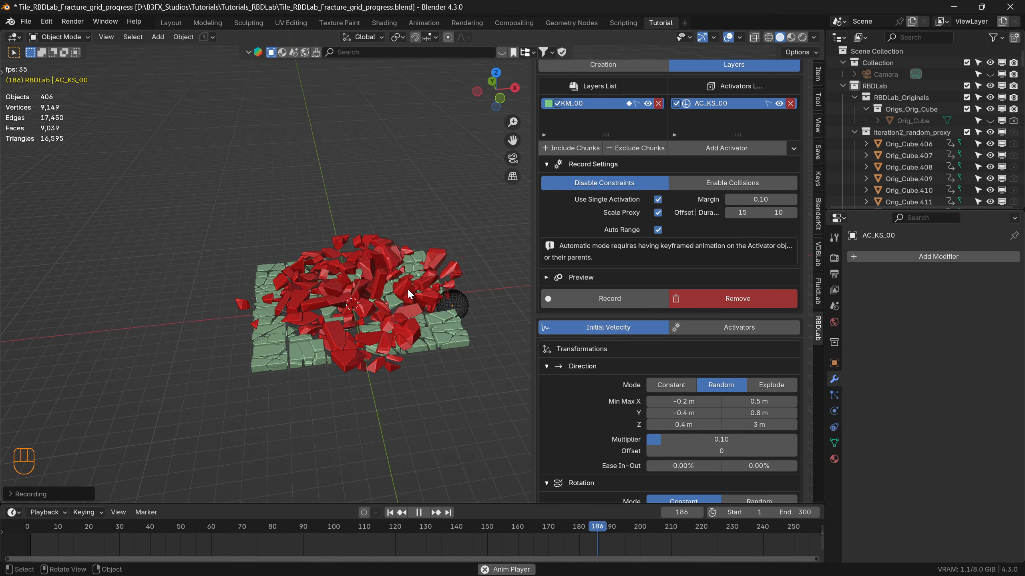
pyautogui.press('space')
pyautogui.moveTo(320, 258); pyautogui.dragTo(332, 324, button='middle')
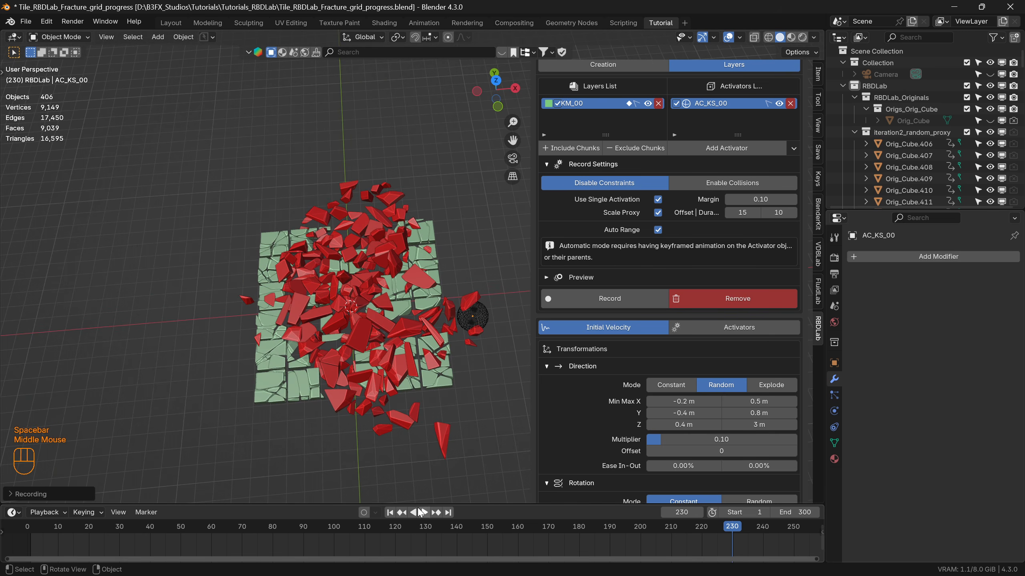
pyautogui.click(390, 512)
# Hide the sphere activator and display the high-poly chunks with Material Preview shading.
pyautogui.scroll(2, 744, 176)
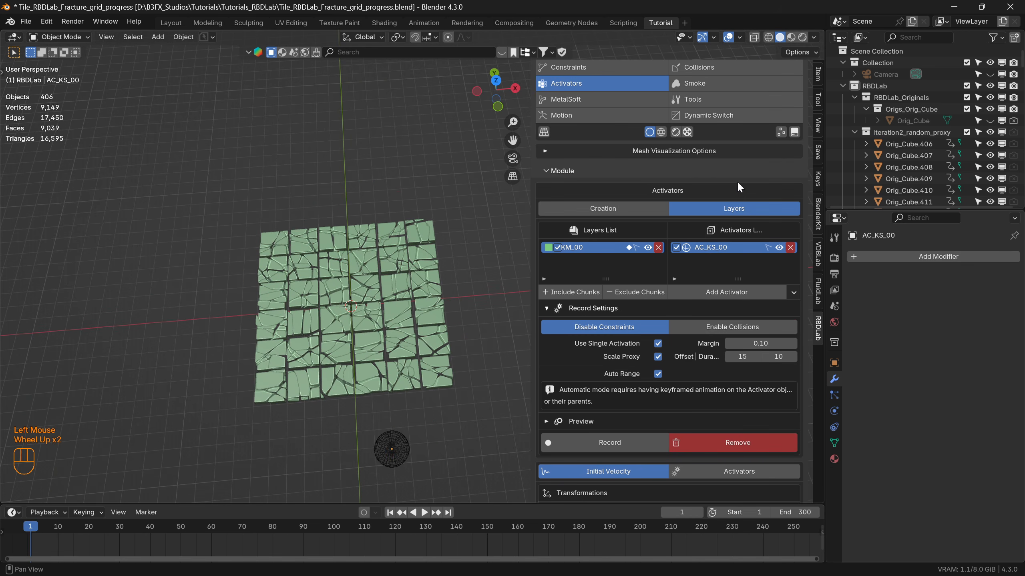
pyautogui.click(779, 247)
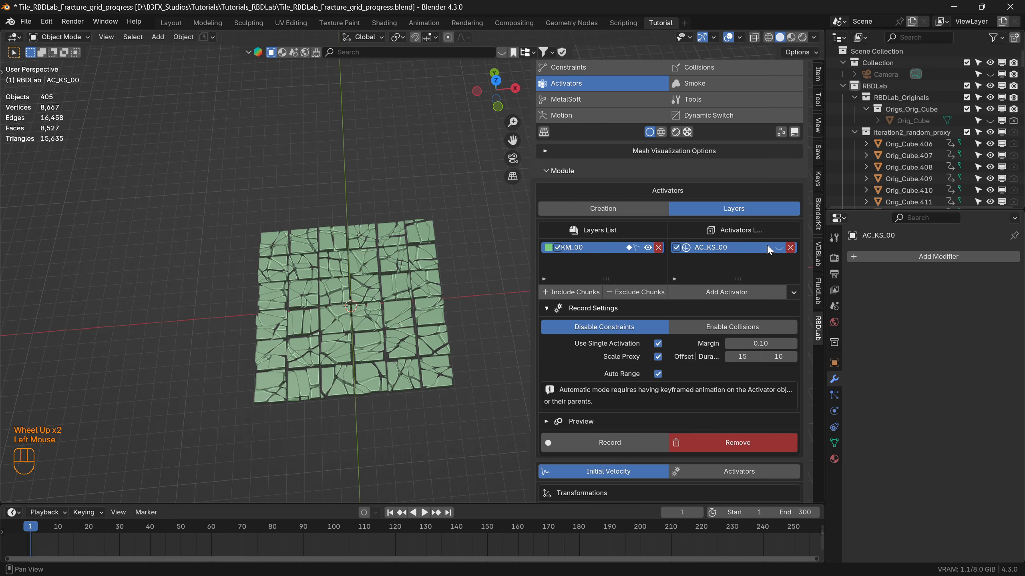
pyautogui.click(660, 132)
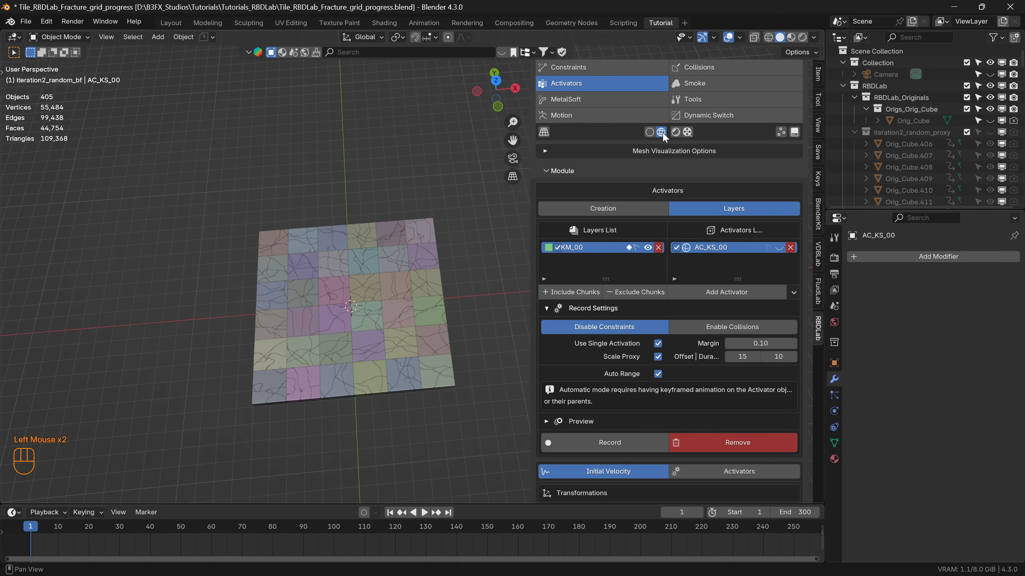
pyautogui.scroll(2, 393, 336)
pyautogui.keyDown('shift'); pyautogui.moveTo(388, 344); pyautogui.dragTo(362, 315, button='middle'); pyautogui.keyUp('shift')
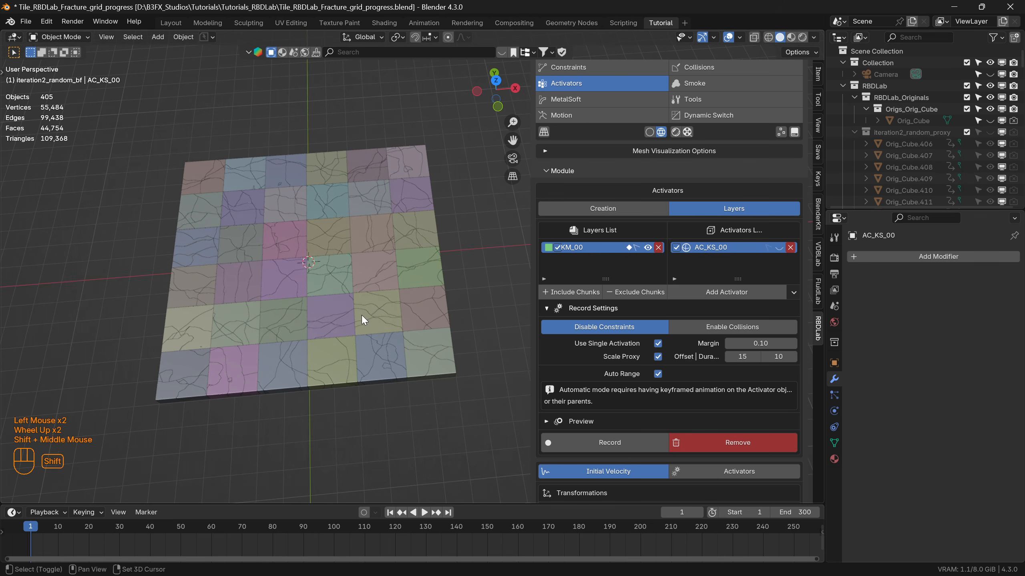
pyautogui.click(790, 38)
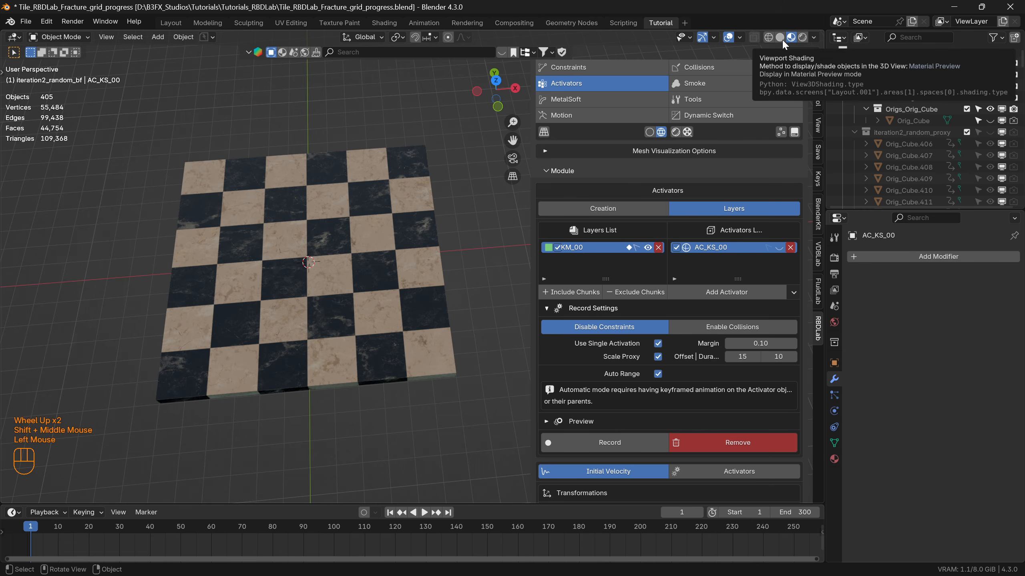
# Play the textured slab's simulation, inspect the flying chunks from several angles and stop near the last frame.
pyautogui.press('space')
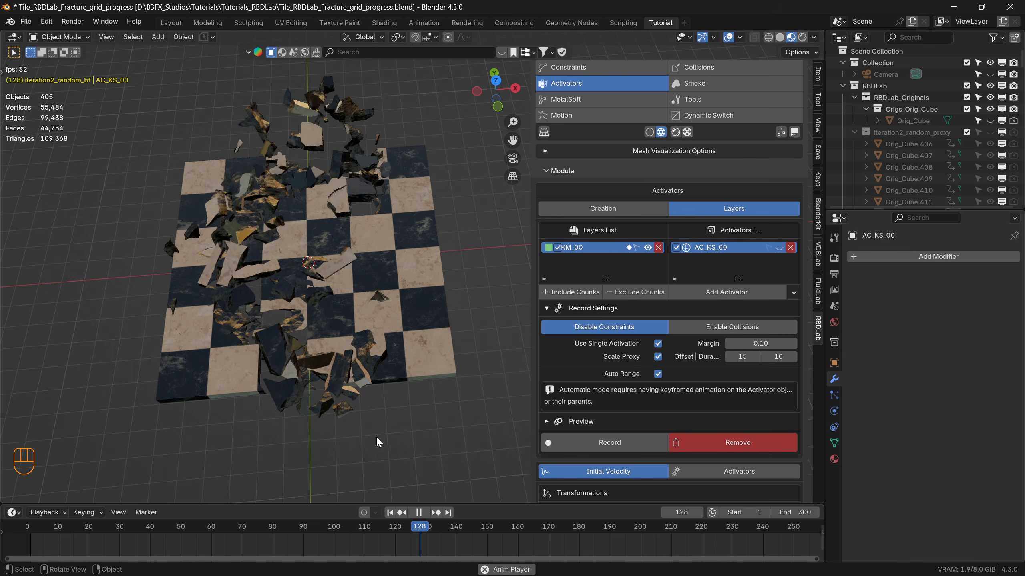
pyautogui.moveTo(347, 367); pyautogui.dragTo(404, 296, button='middle')
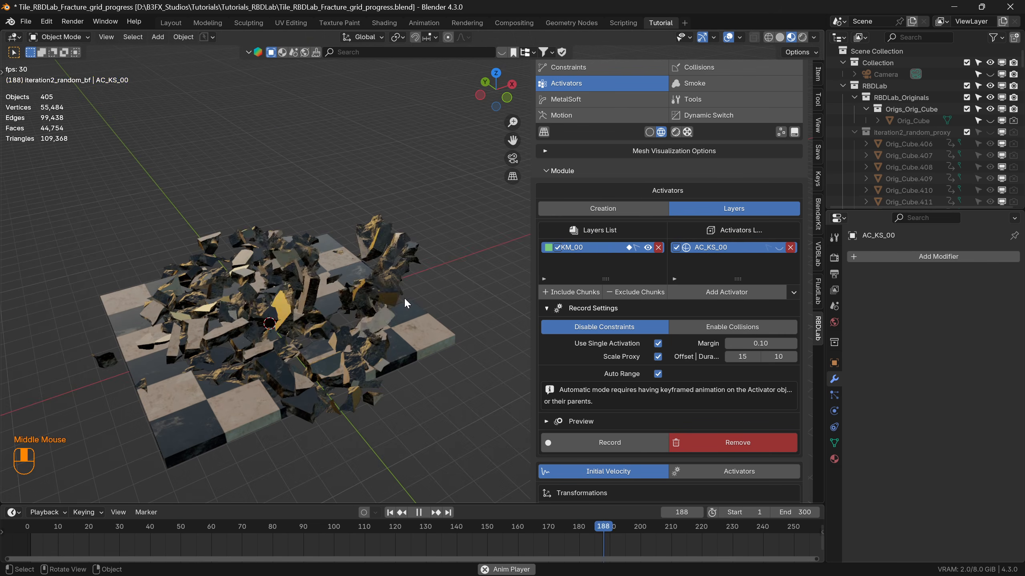
pyautogui.scroll(2, 348, 293)
pyautogui.scroll(-2, 335, 341)
pyautogui.keyDown('shift'); pyautogui.moveTo(334, 343); pyautogui.dragTo(312, 326, button='middle'); pyautogui.keyUp('shift')
pyautogui.press('space')
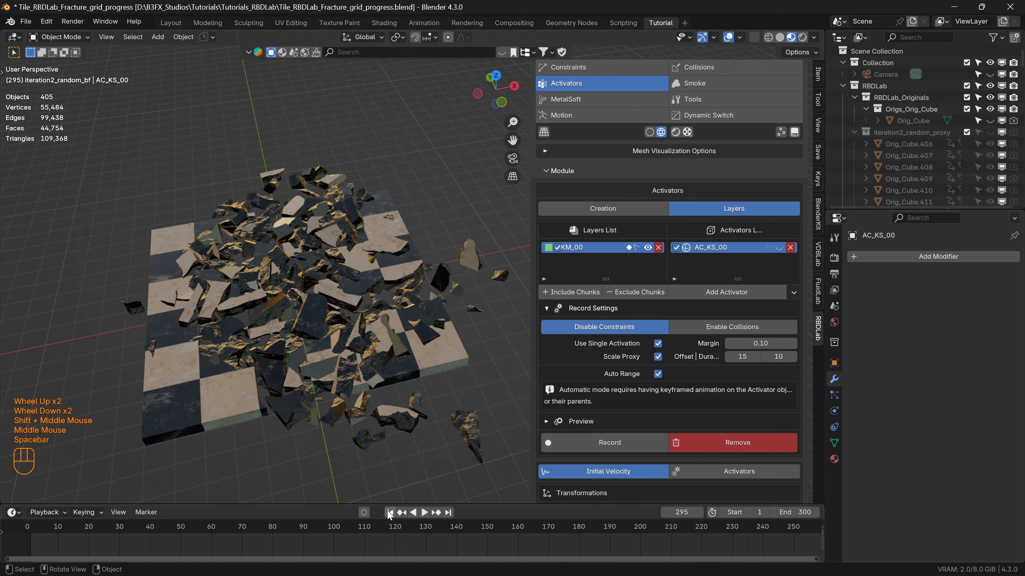
# Replay the textured simulation from the start and pause at frame 252 to inspect the scattered chunks.
pyautogui.click(304, 420)
pyautogui.press('space')
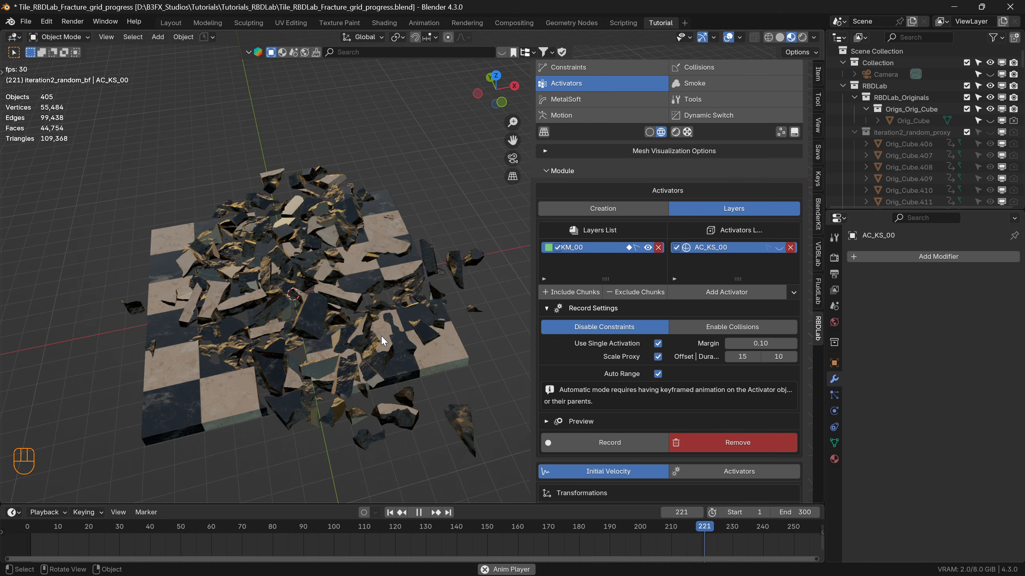
pyautogui.press('space')
pyautogui.moveTo(383, 318)
pyautogui.mouseDown(button='middle')
pyautogui.moveTo(374, 314)
pyautogui.moveTo(365, 334)
pyautogui.moveTo(389, 321)
pyautogui.moveTo(383, 309)
pyautogui.mouseUp(button='middle')
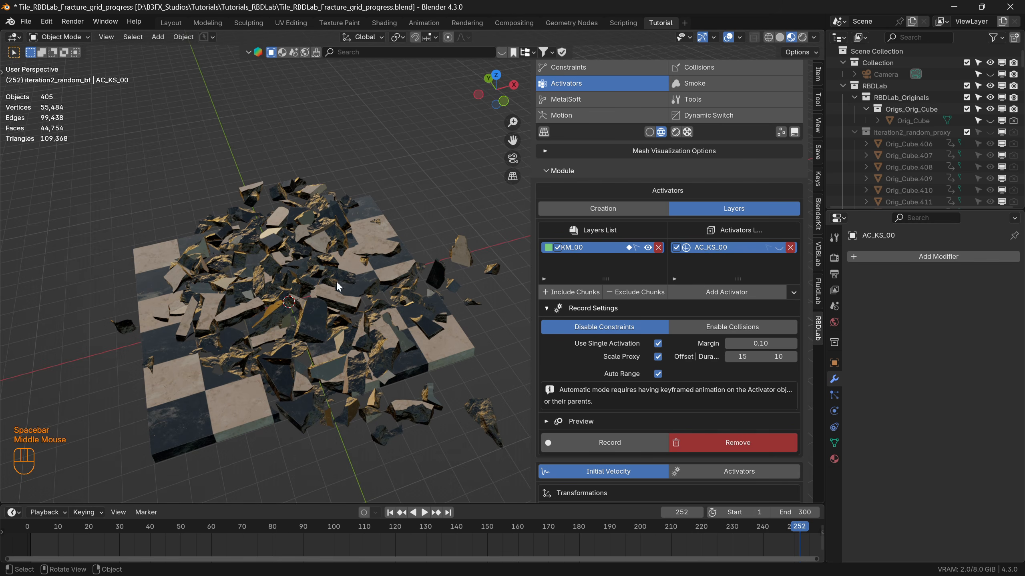